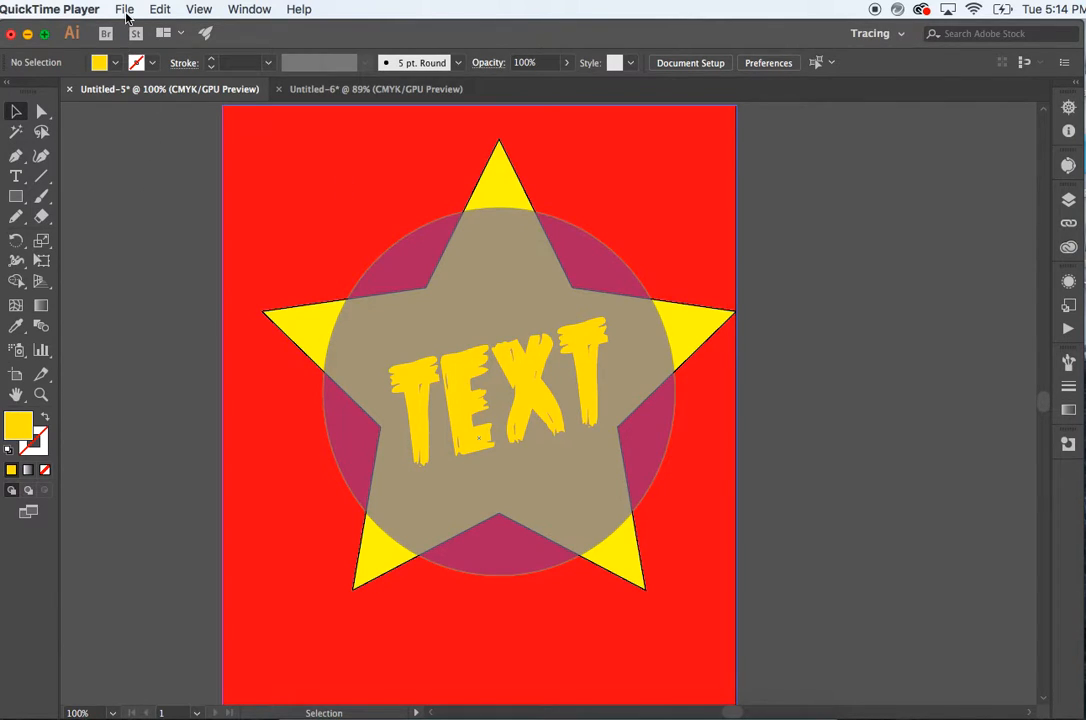
Create a new print document sized 8.5 x 11 in with one portrait artboard
left_click(131, 148)
left_click(102, 10)
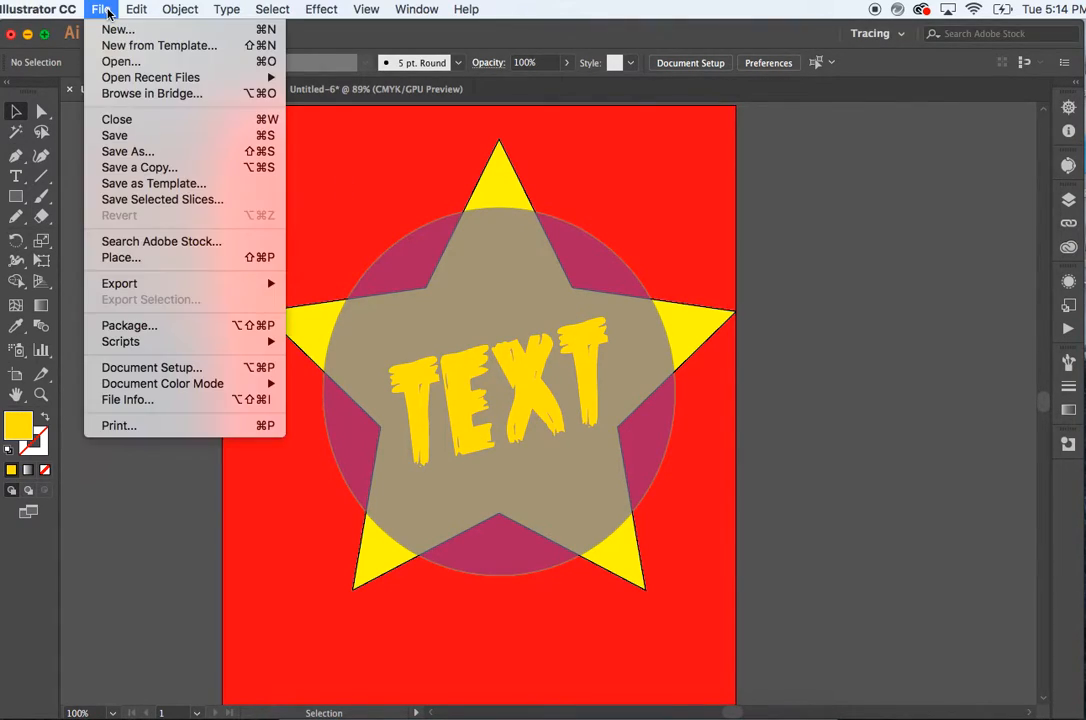
left_click(113, 31)
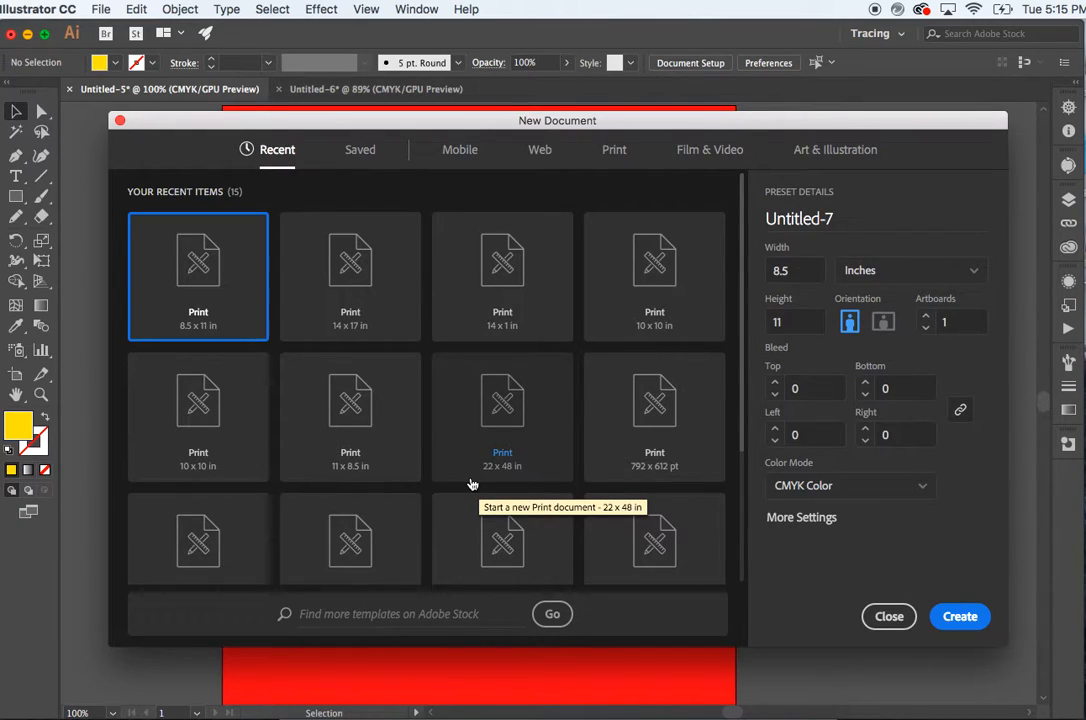
double_click(805, 271)
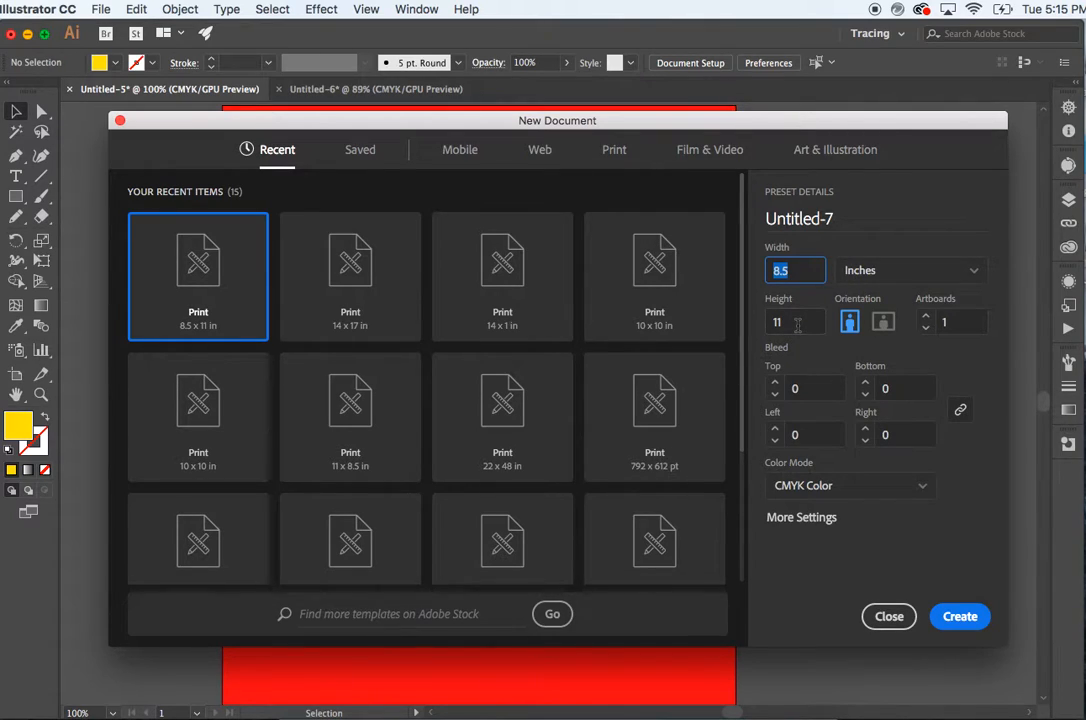
left_click(205, 269)
left_click(960, 617)
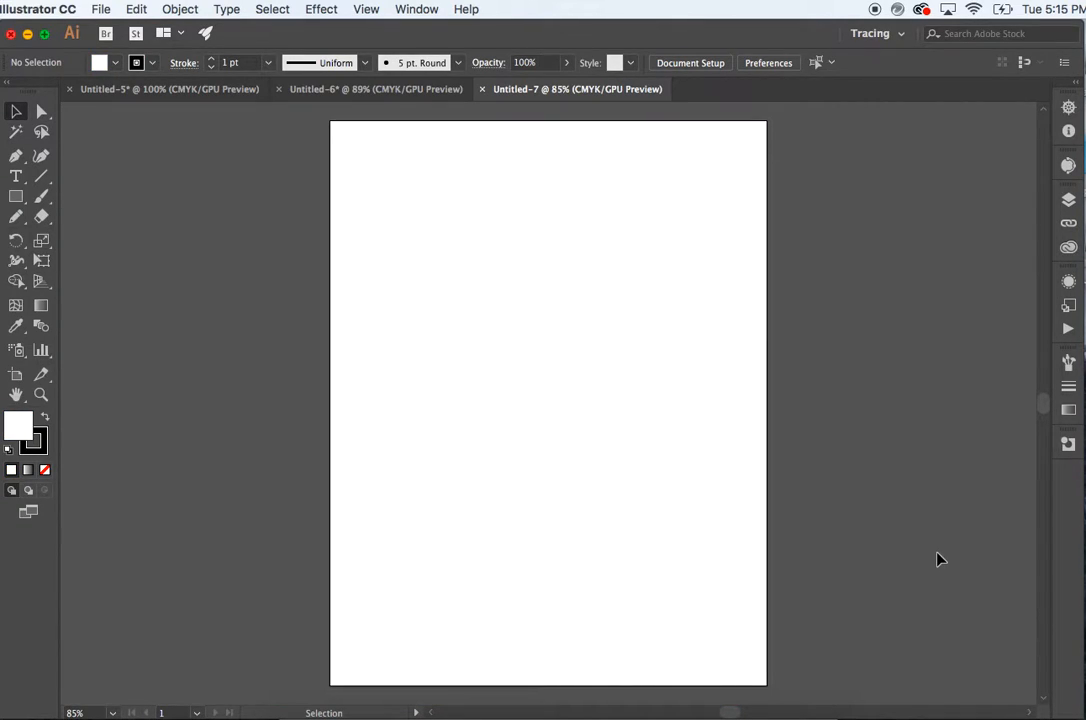
left_click(12, 88)
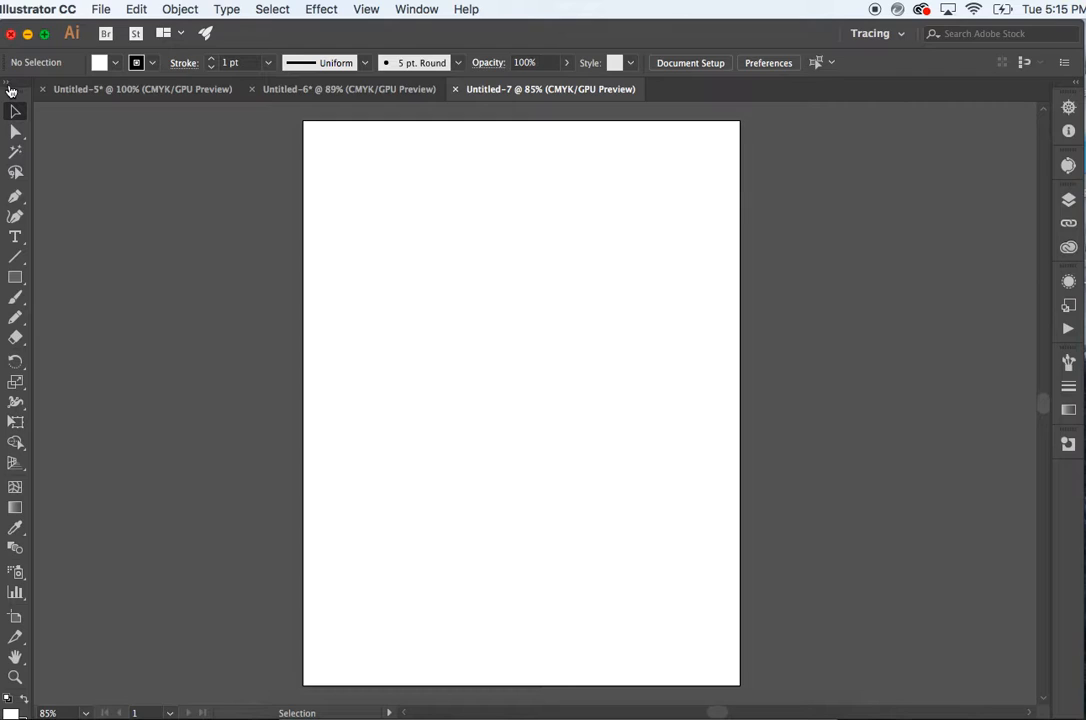
left_click(9, 88)
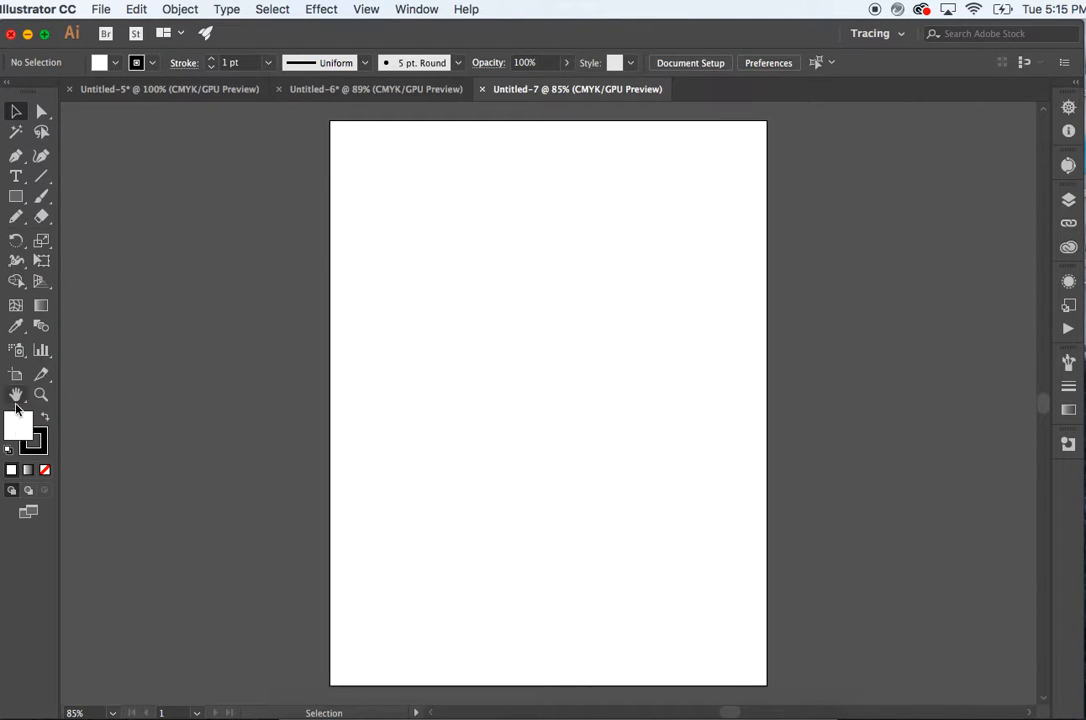
Draw three overlapping trial rectangles on the artboard: a wide one, a tall narrow one and a square
left_click(18, 197)
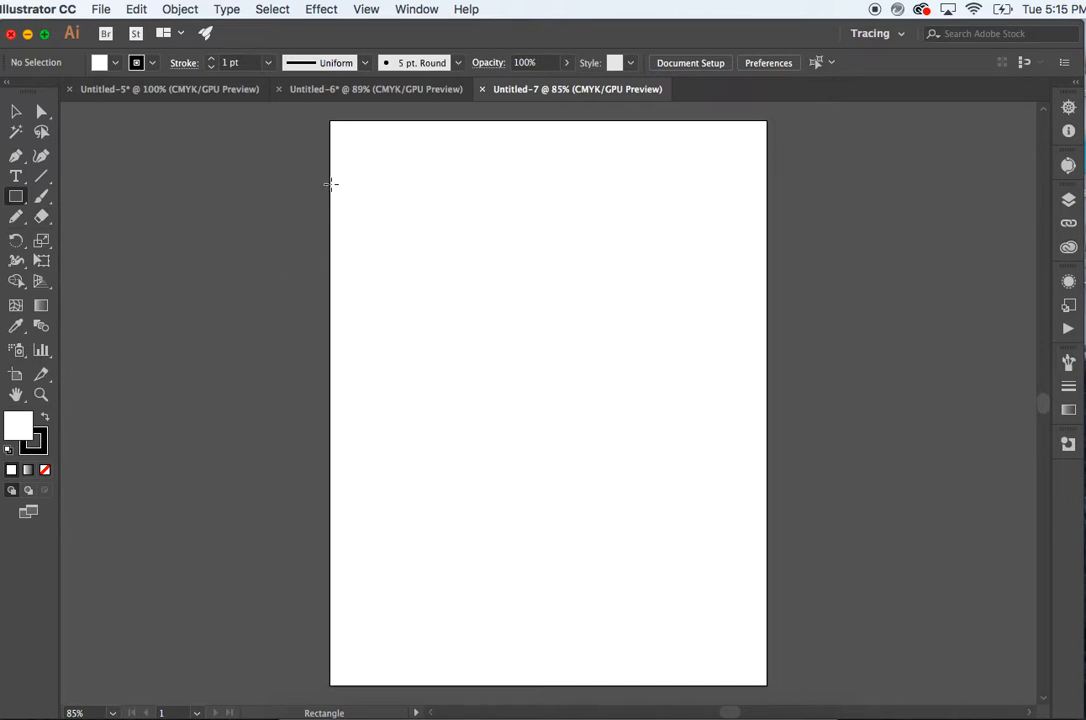
left_click_drag(386, 175, 550, 289)
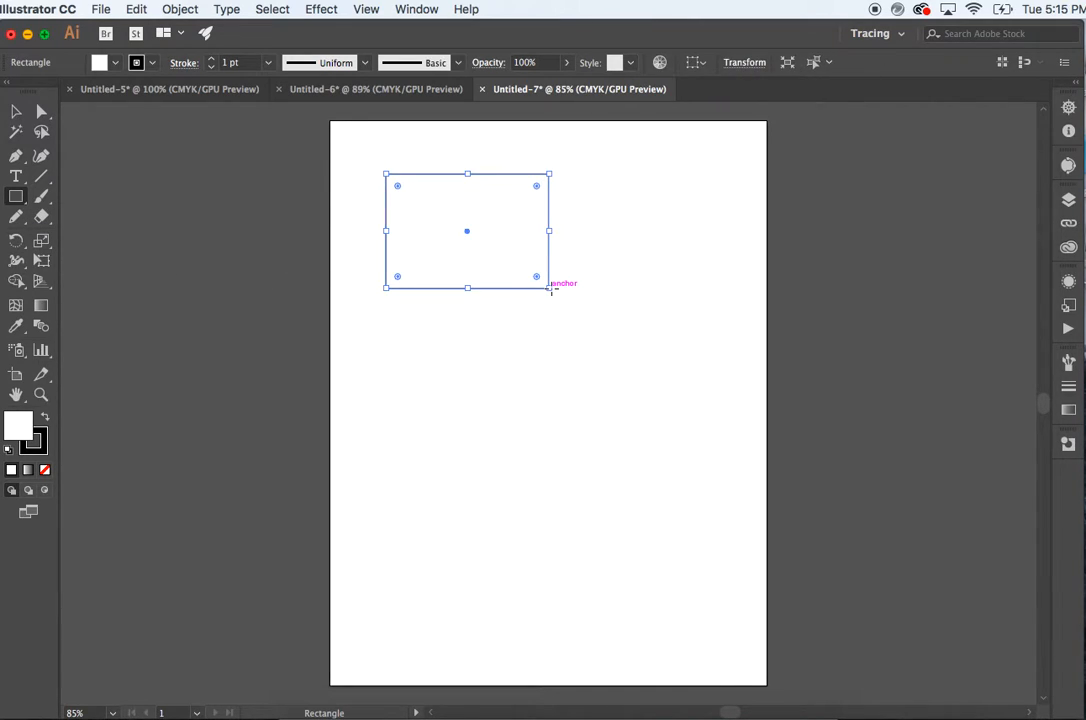
mouse_move(487, 227)
left_mouse_down()
mouse_move(725, 622)
mouse_move(610, 579)
left_mouse_up()
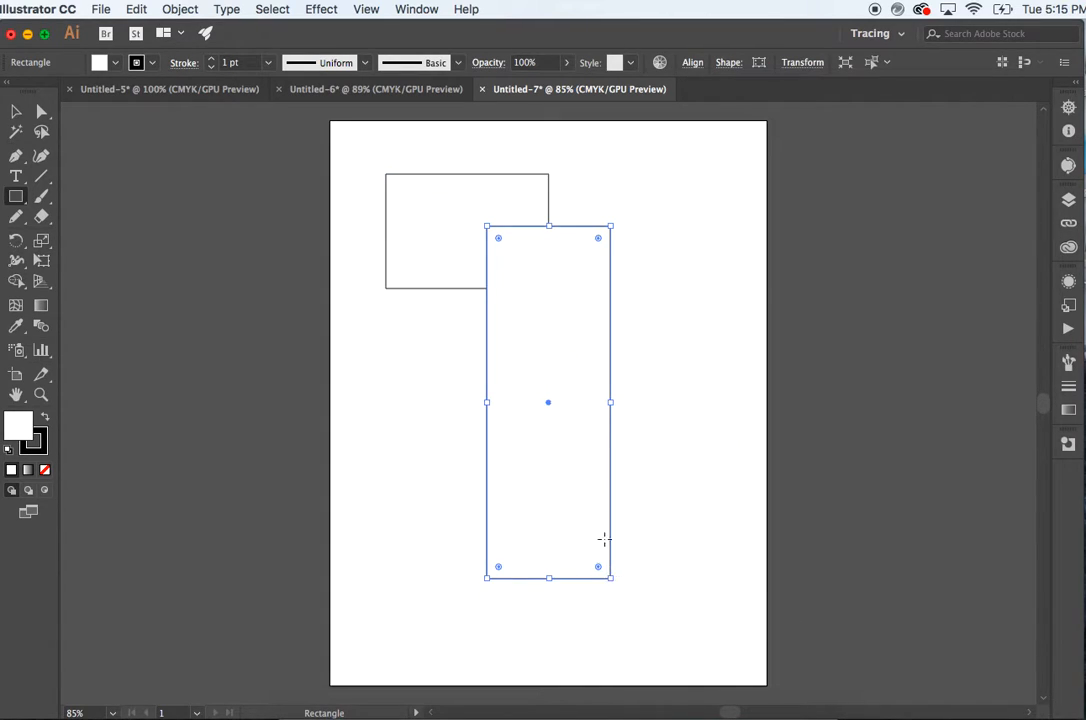
left_click_drag(418, 372, 665, 547)
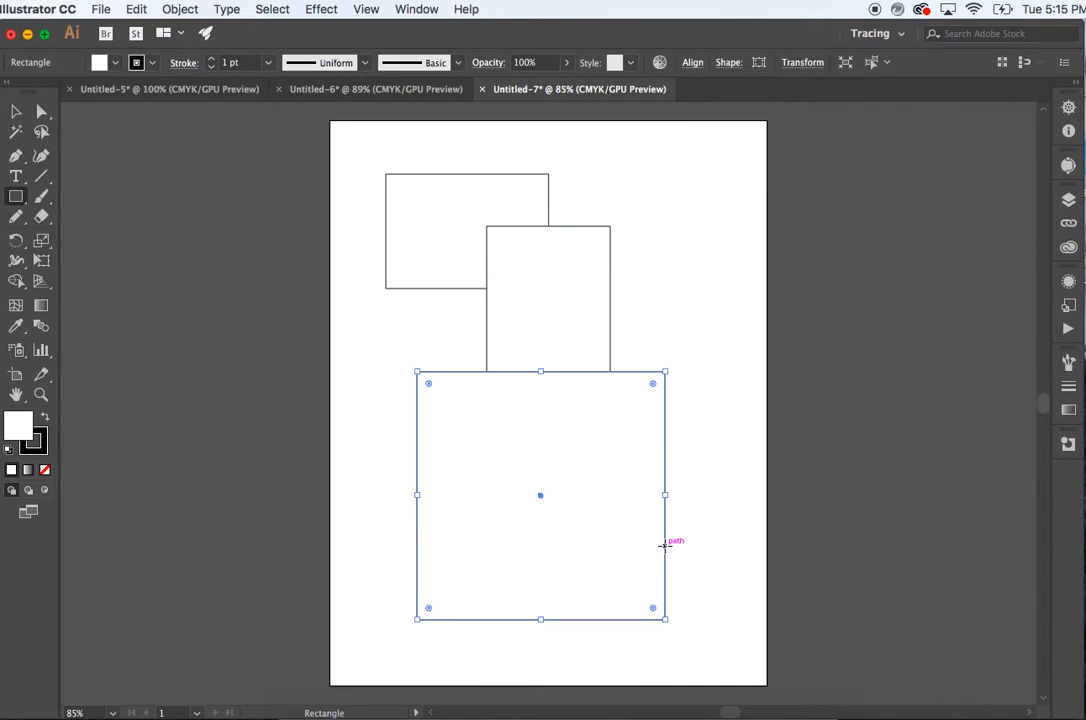
Delete all three trial rectangles from the artboard
left_click(16, 112)
left_click(356, 322)
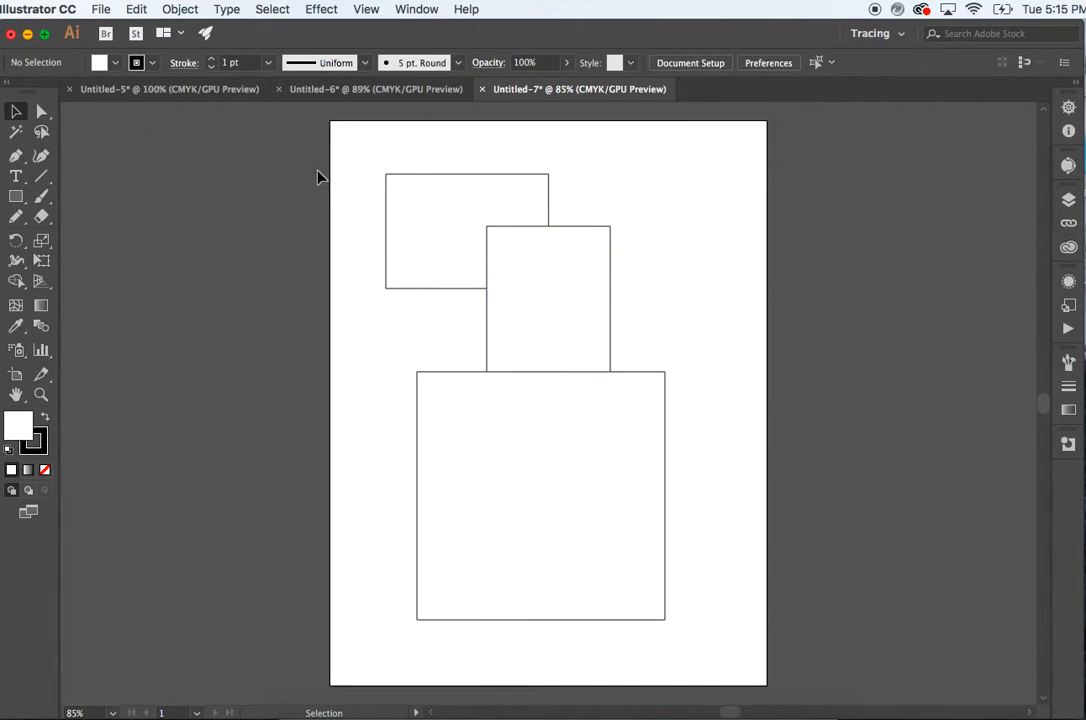
left_click(387, 202)
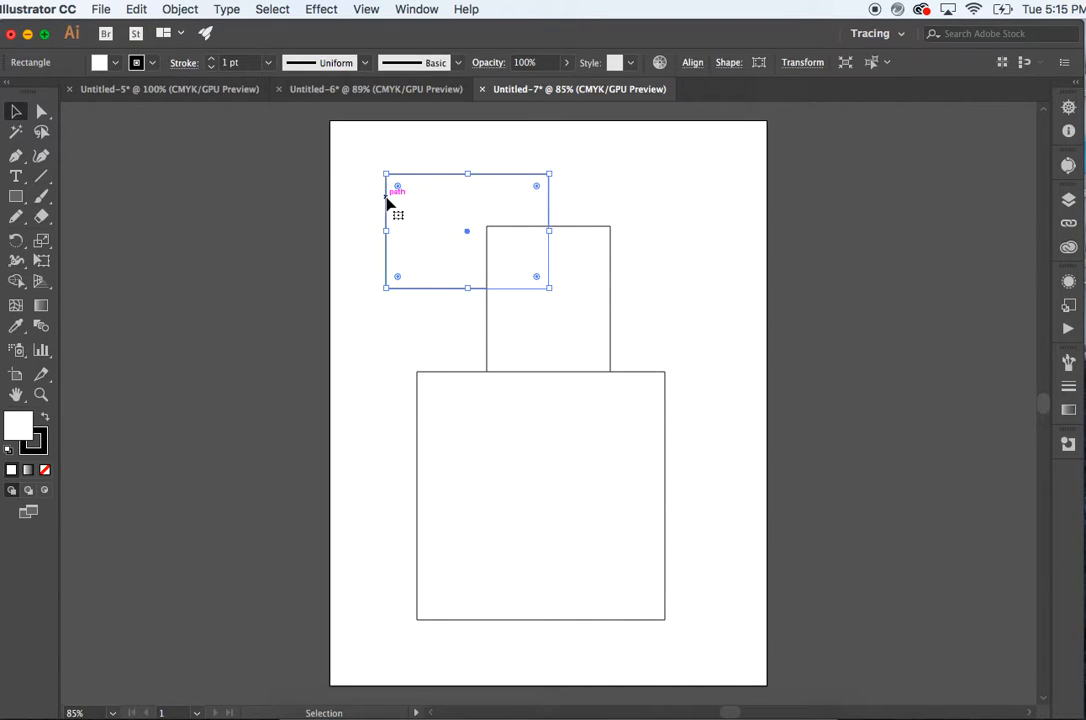
key("Delete")
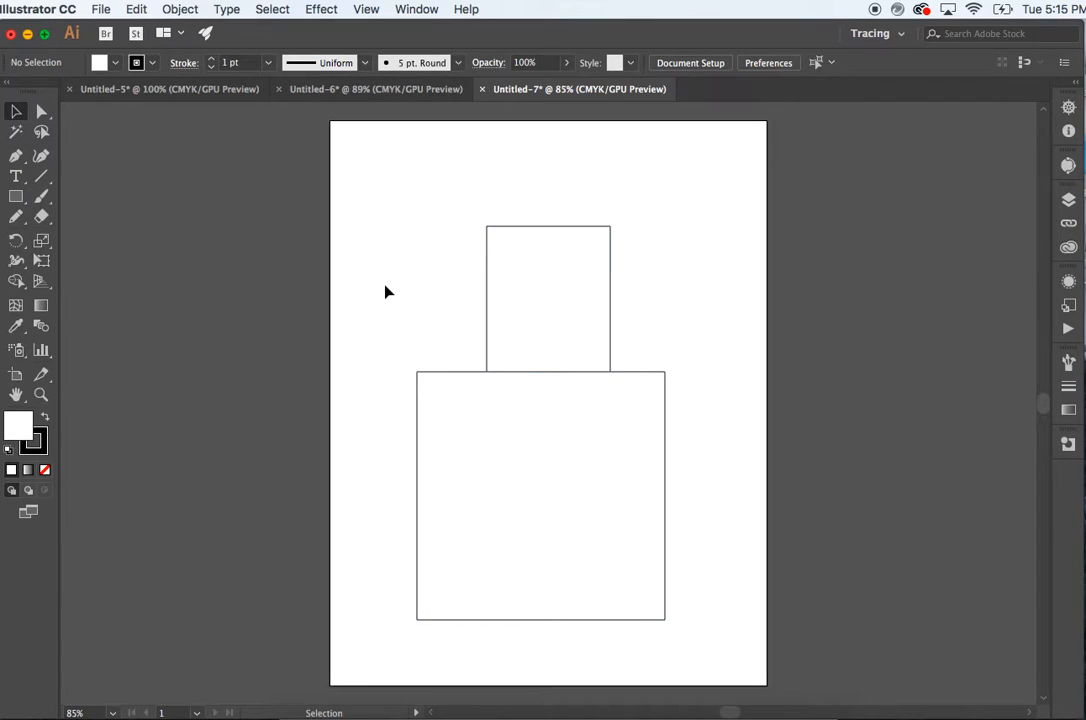
left_click_drag(385, 285, 736, 543)
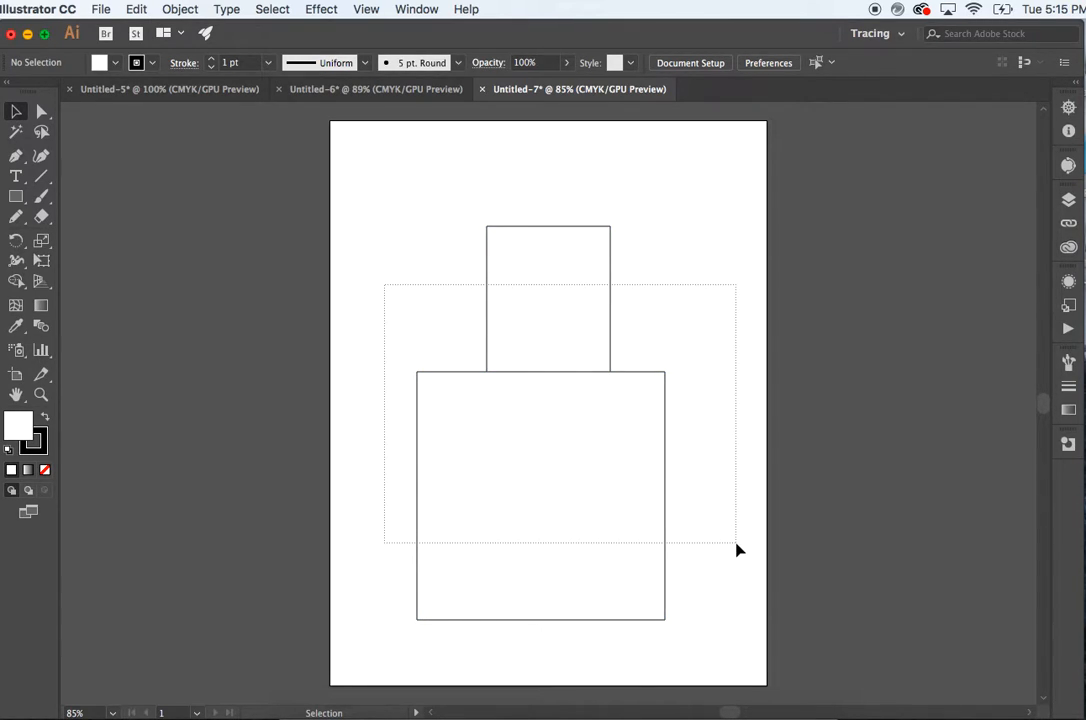
left_click_drag(737, 548, 737, 548)
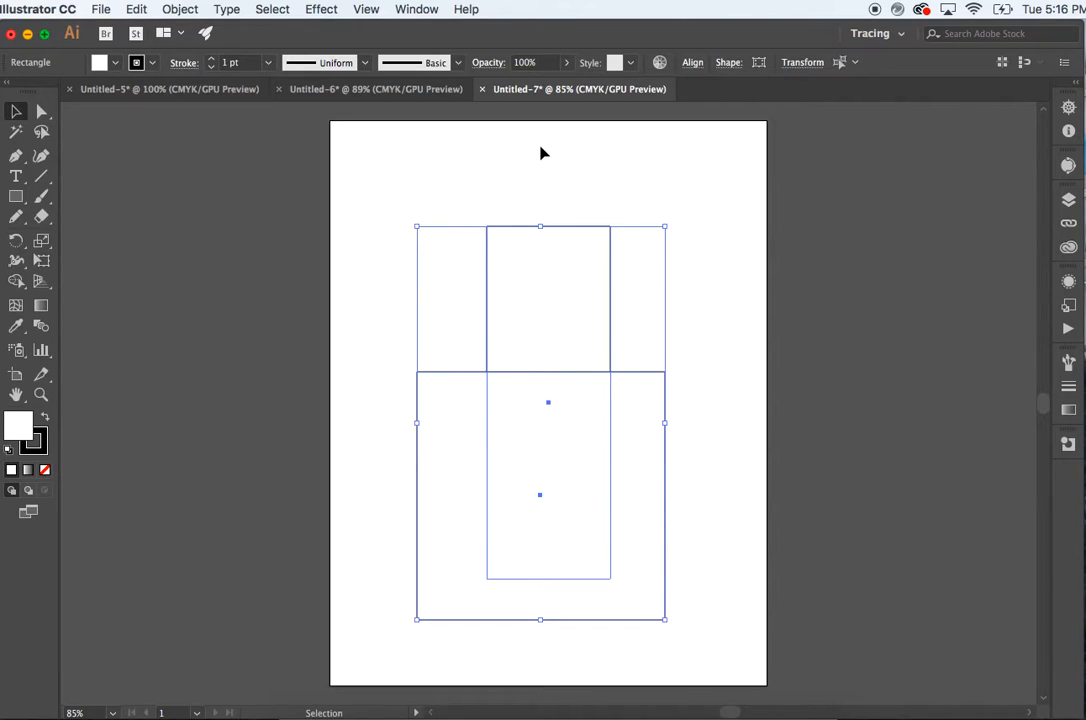
key("Delete")
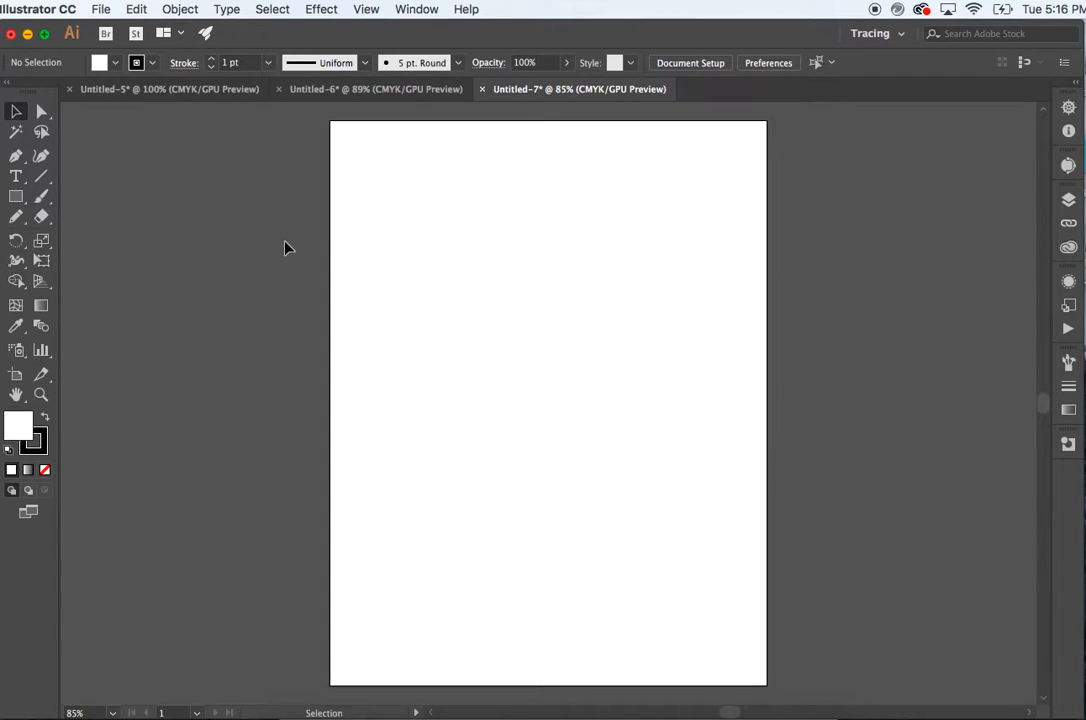
Draw a rectangle covering the whole artboard and fill it with bright blue
left_click(17, 197)
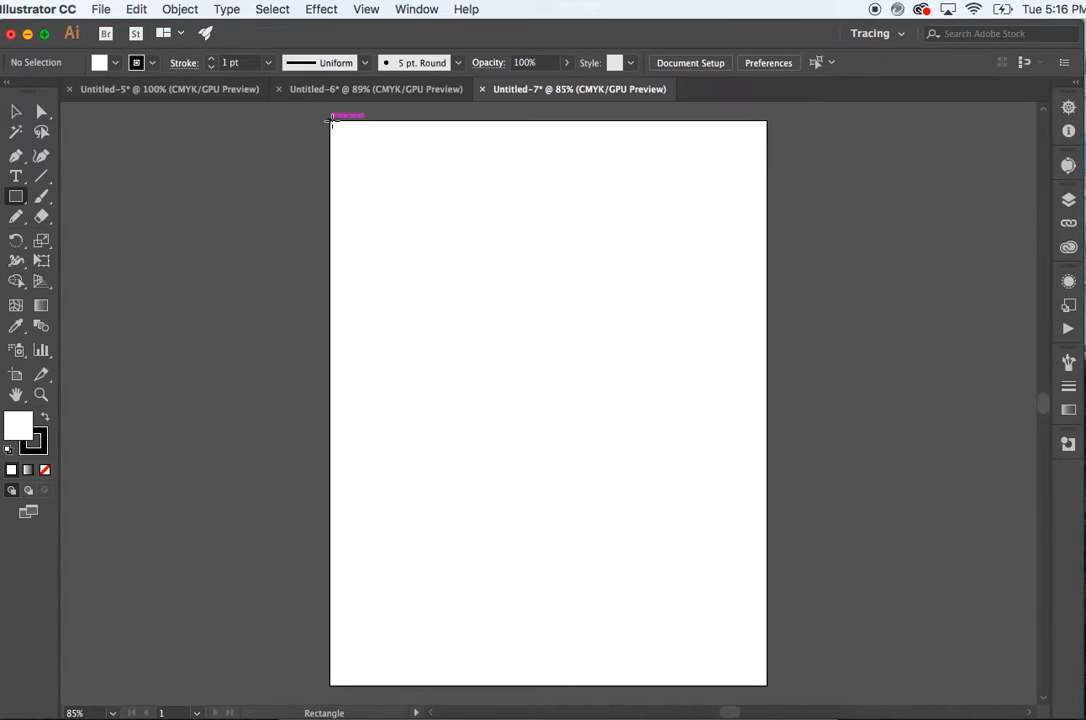
left_click_drag(331, 119, 770, 684)
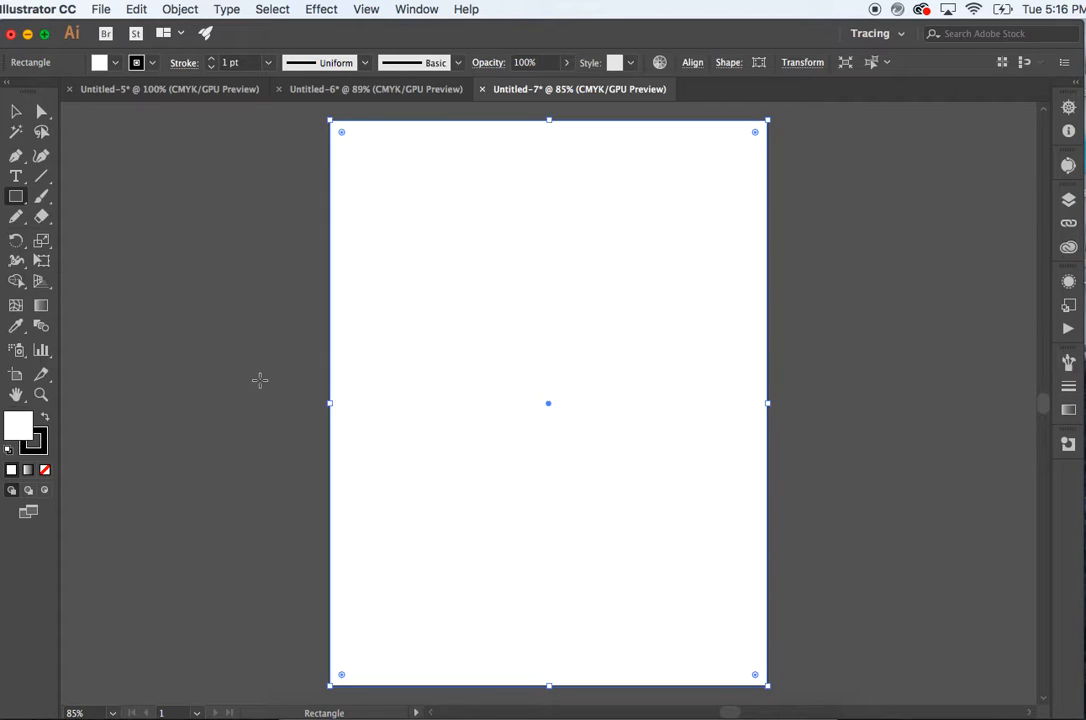
left_click(19, 428)
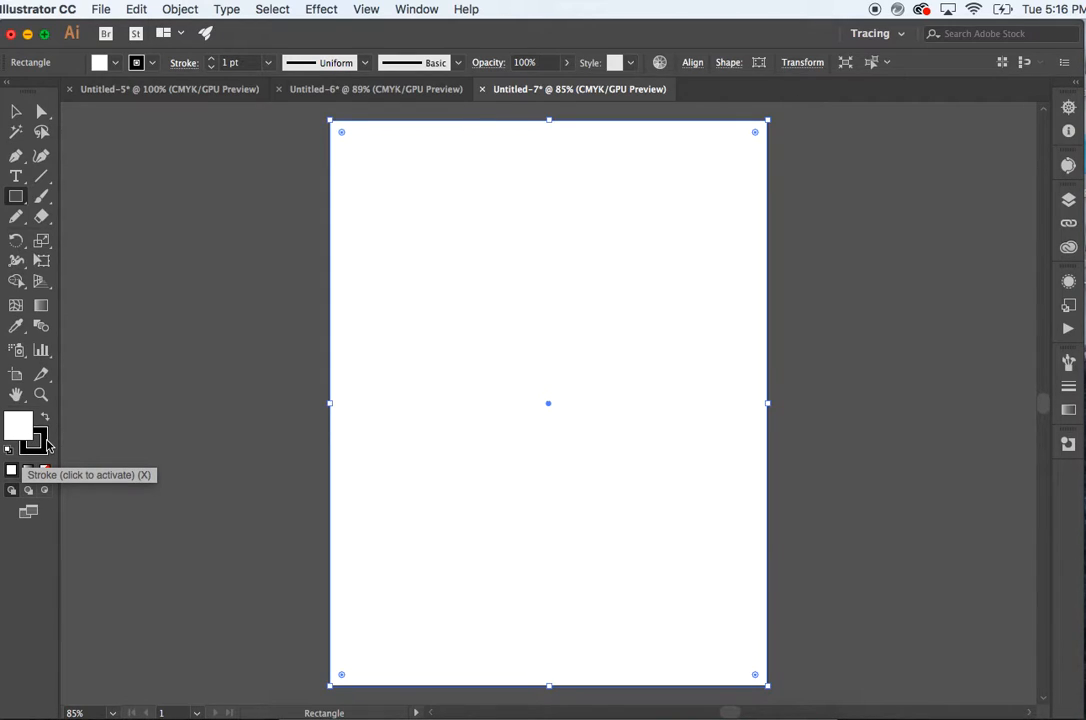
left_click(116, 64)
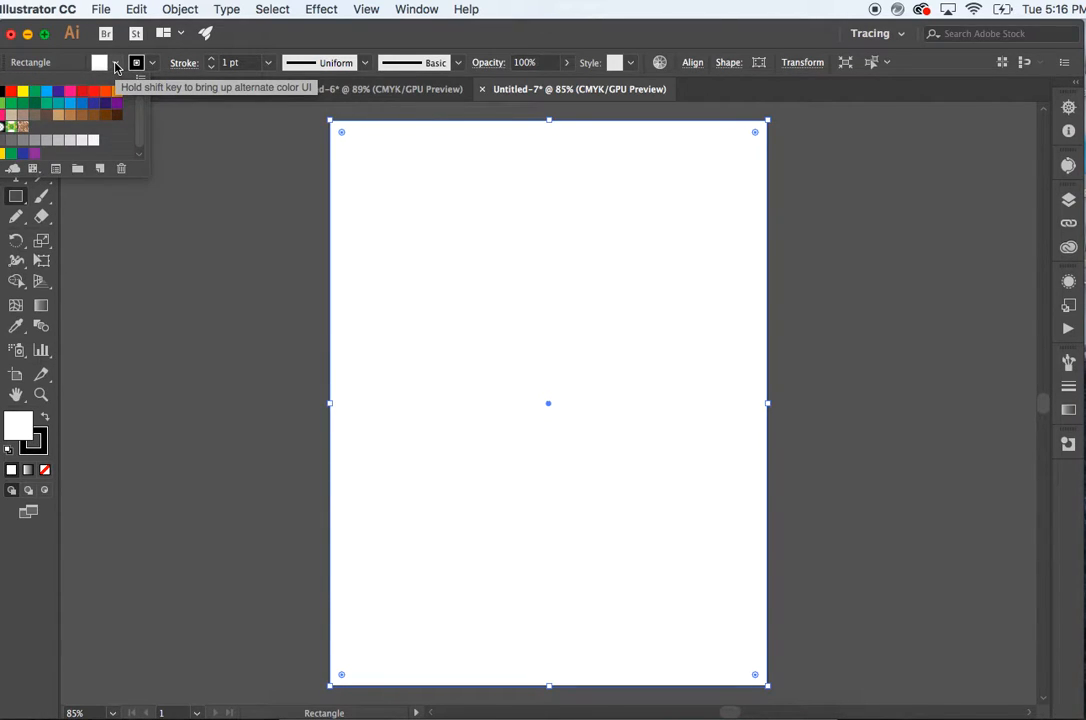
left_click(70, 103)
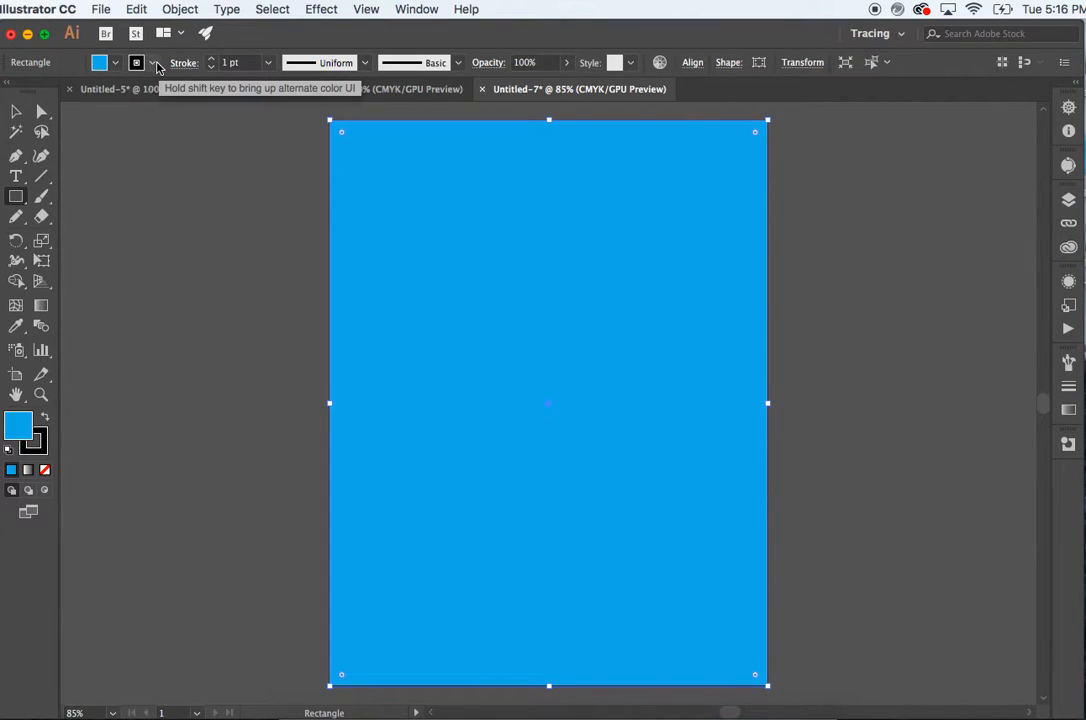
Remove the stroke from the blue background rectangle
left_click(153, 63)
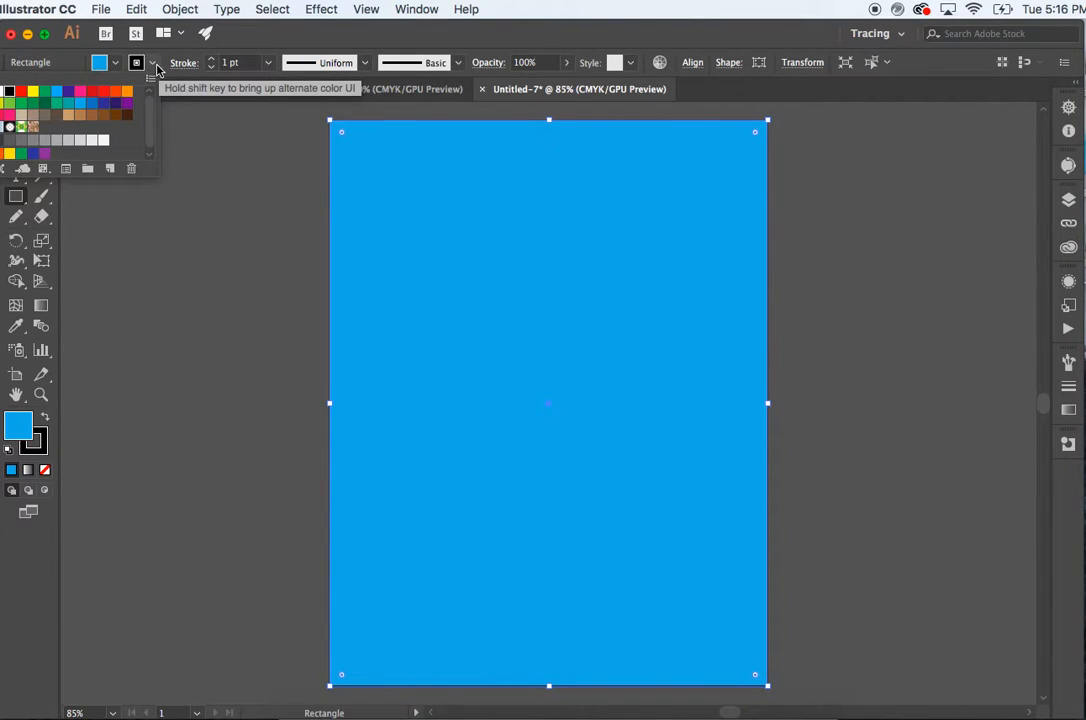
left_click(255, 34)
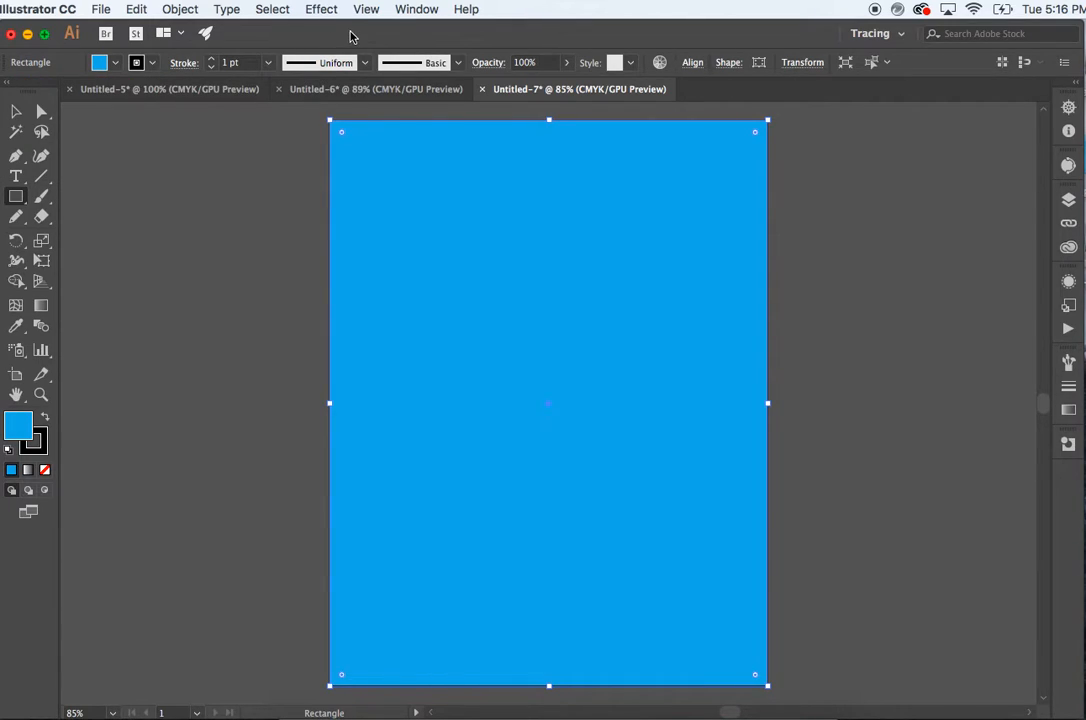
left_click_drag(349, 34, 420, 32)
left_click(184, 62)
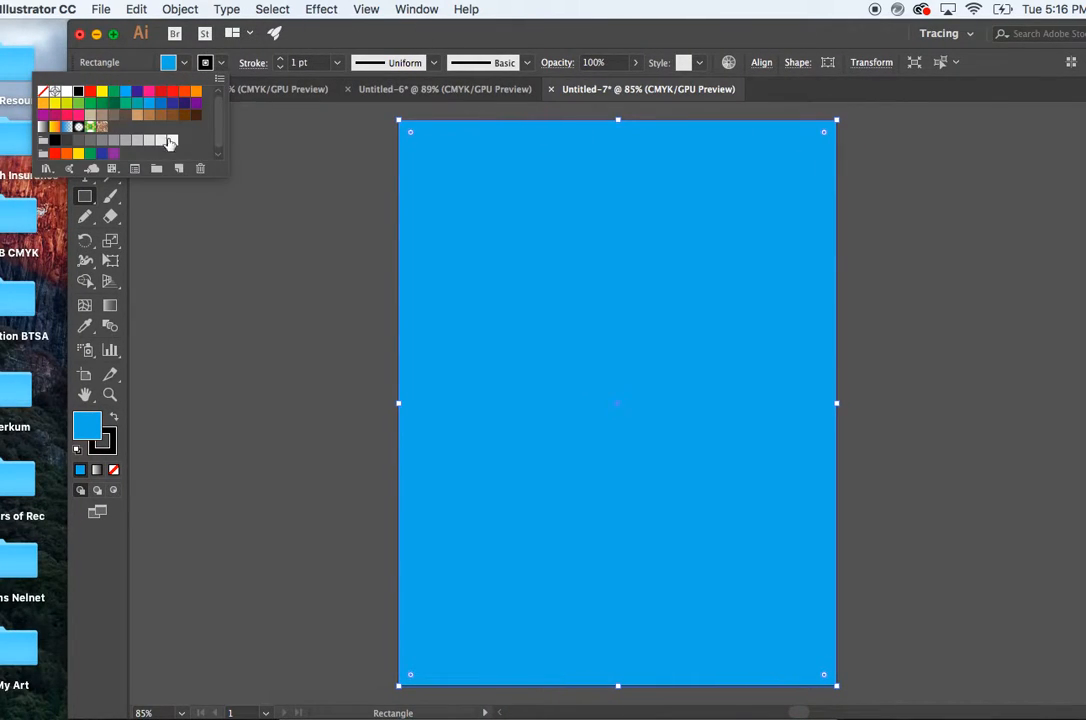
left_click(44, 96)
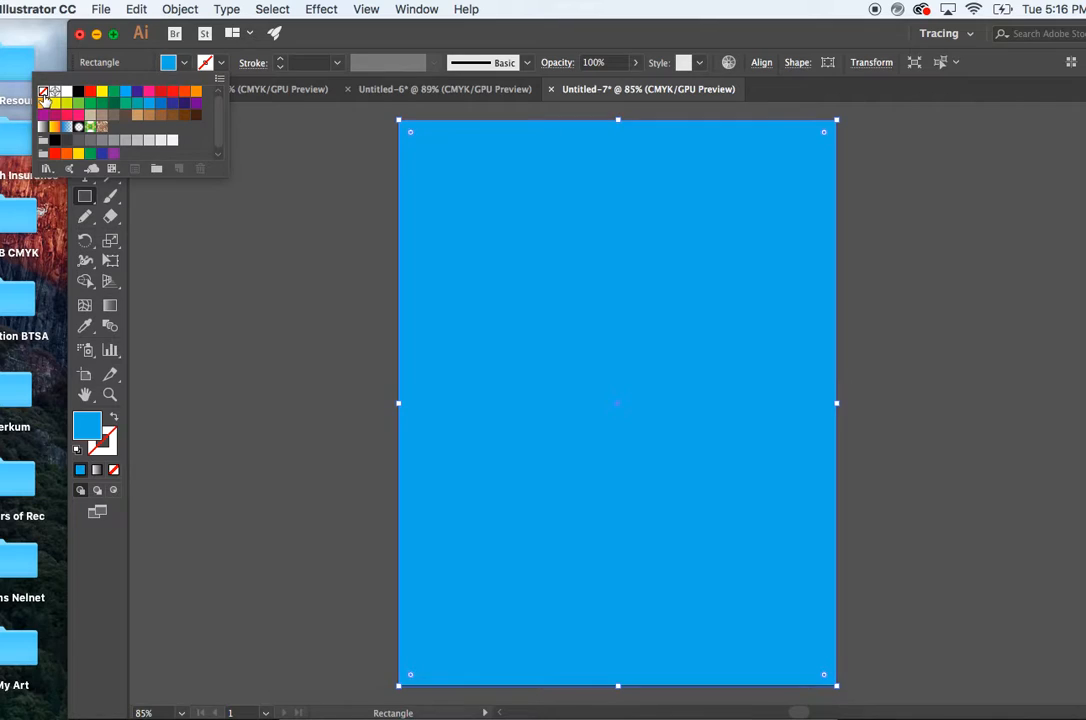
left_click_drag(391, 34, 323, 34)
Create a second 8.5 x 11 in rectangle overlapping the background, and delete it
left_click(279, 332)
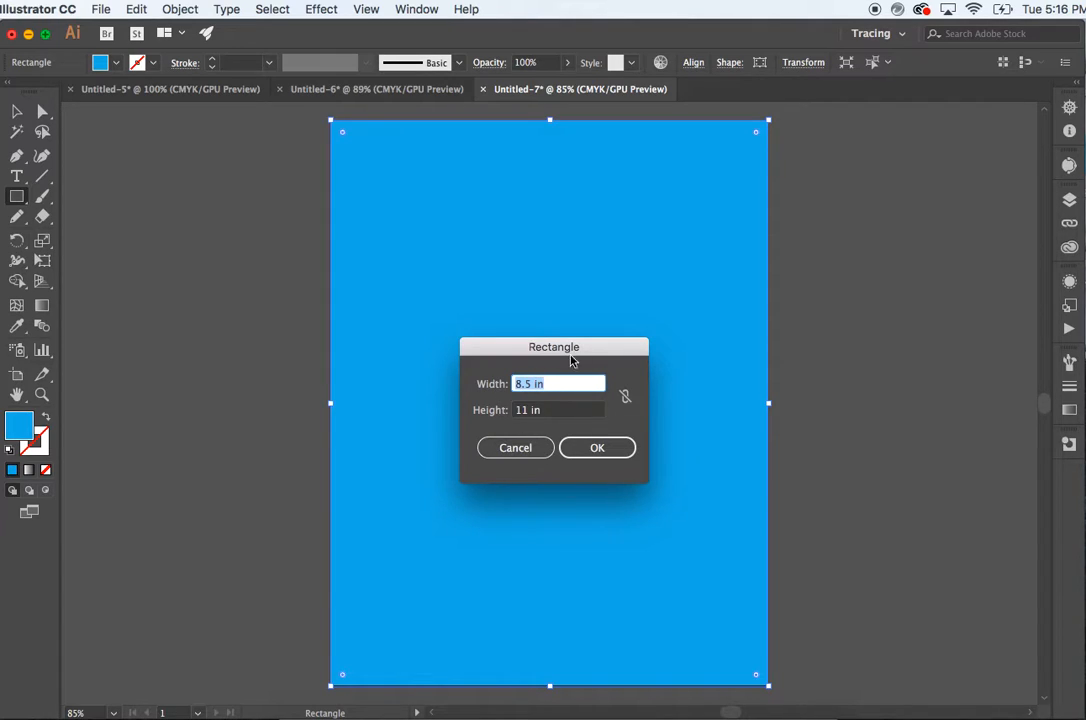
left_click(592, 449)
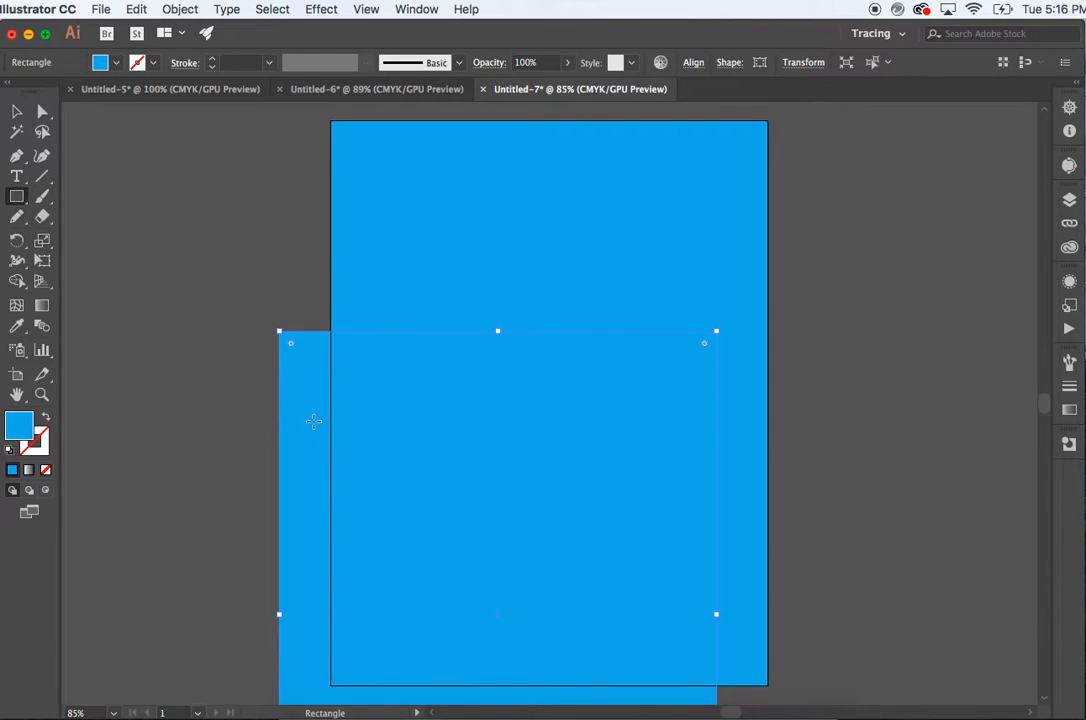
key("Delete")
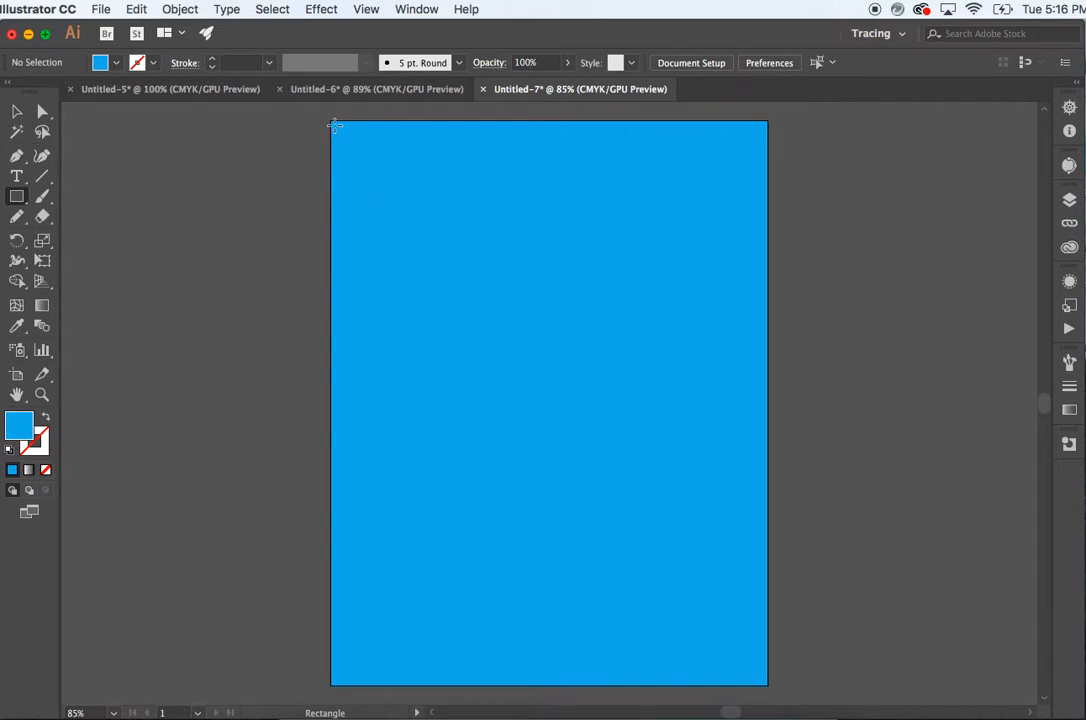
Draw three small blue rectangles beside the artboard's left edge and enlarge the lowest one
left_click_drag(332, 120, 259, 130)
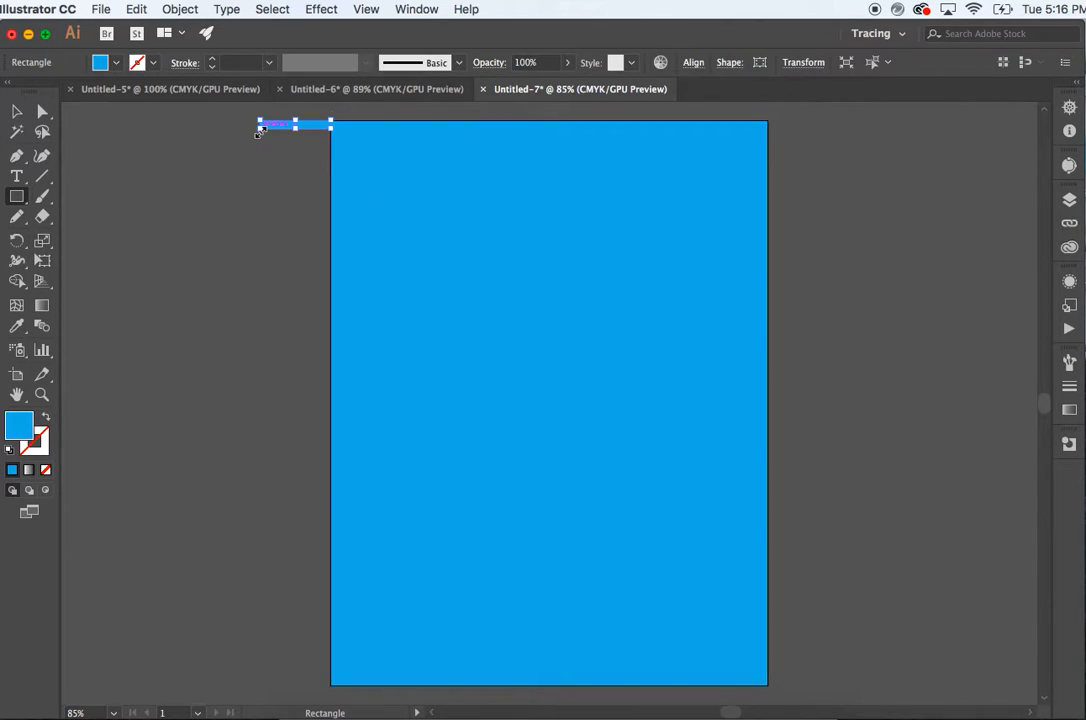
left_click_drag(211, 238, 330, 240)
left_click_drag(242, 265, 287, 340)
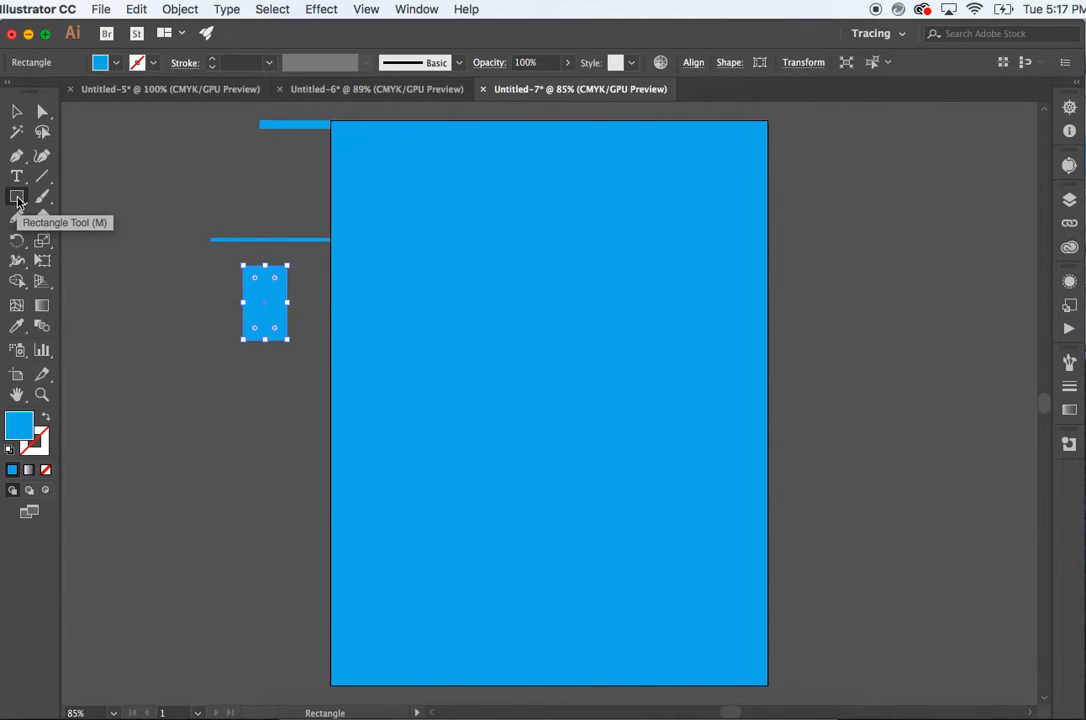
left_click(16, 111)
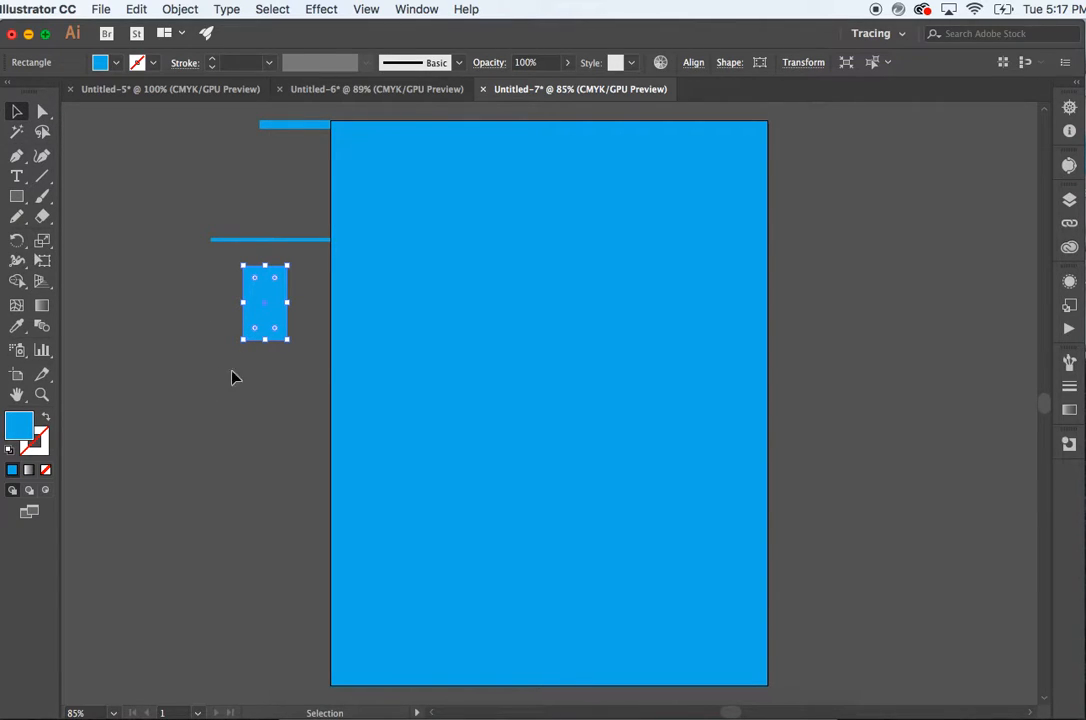
left_click_drag(243, 340, 170, 386)
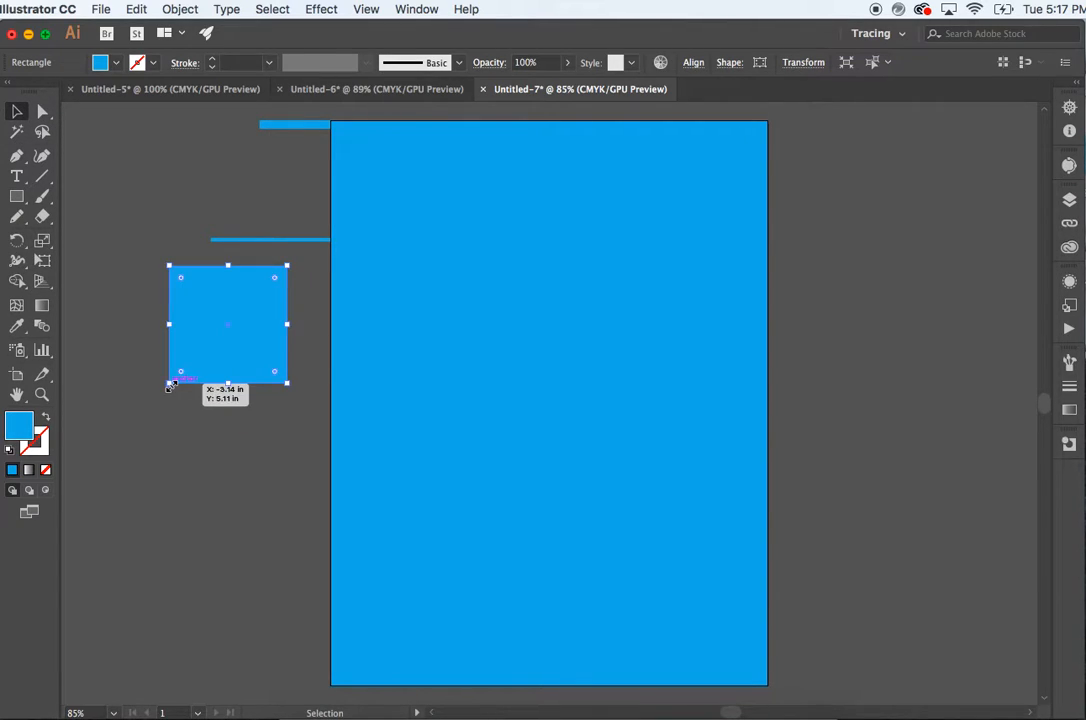
Delete the three small rectangles beside the artboard
key("Delete")
left_click(252, 241)
key("Delete")
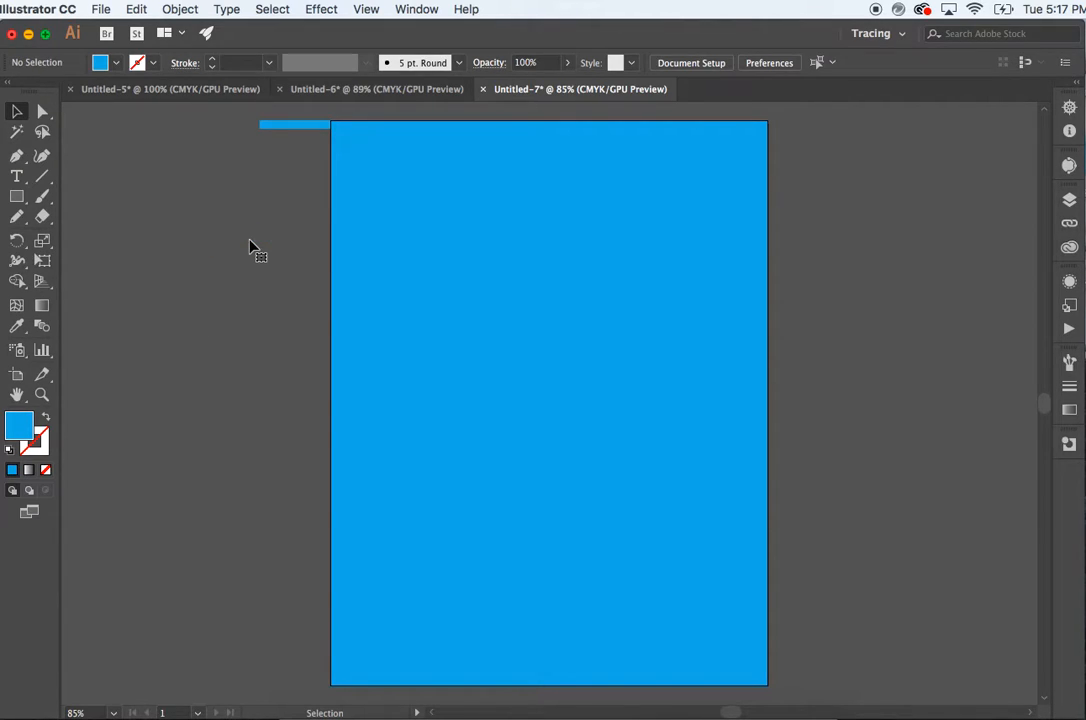
left_click(290, 126)
key("Delete")
Draw a large five-pointed star, move it fully inside the artboard near its center, and deselect it
scroll(291, 133, "down", 1)
left_click_drag(17, 196, 139, 279)
left_click_drag(405, 259, 519, 404)
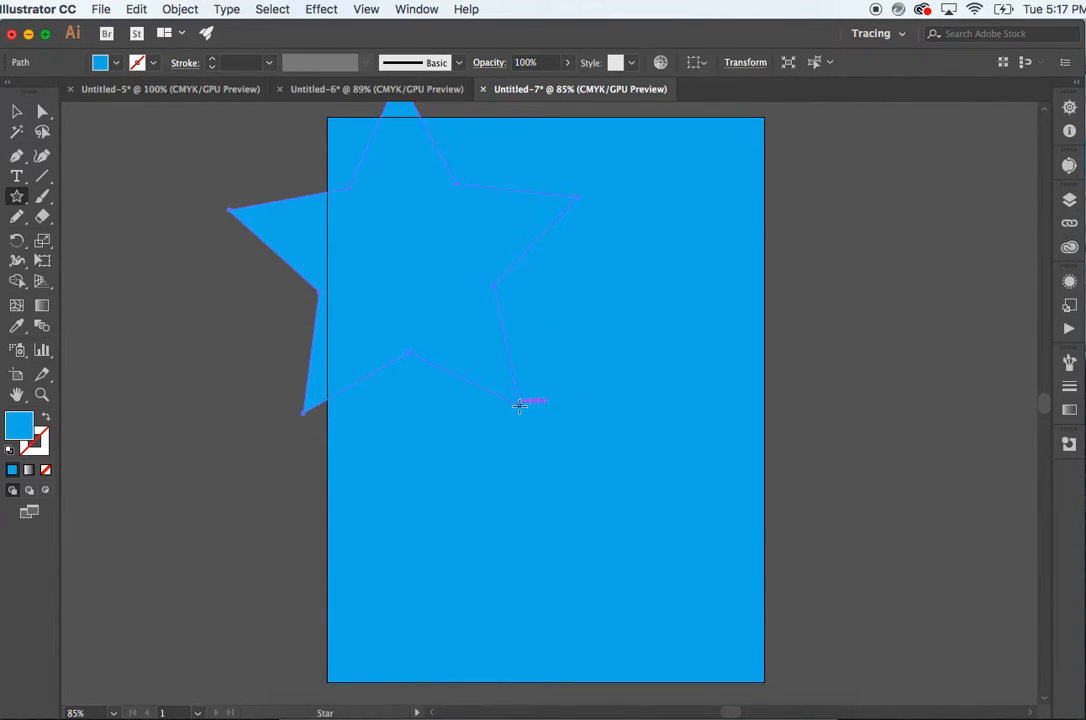
left_click(20, 114)
left_click_drag(400, 281, 528, 395)
left_click(176, 399)
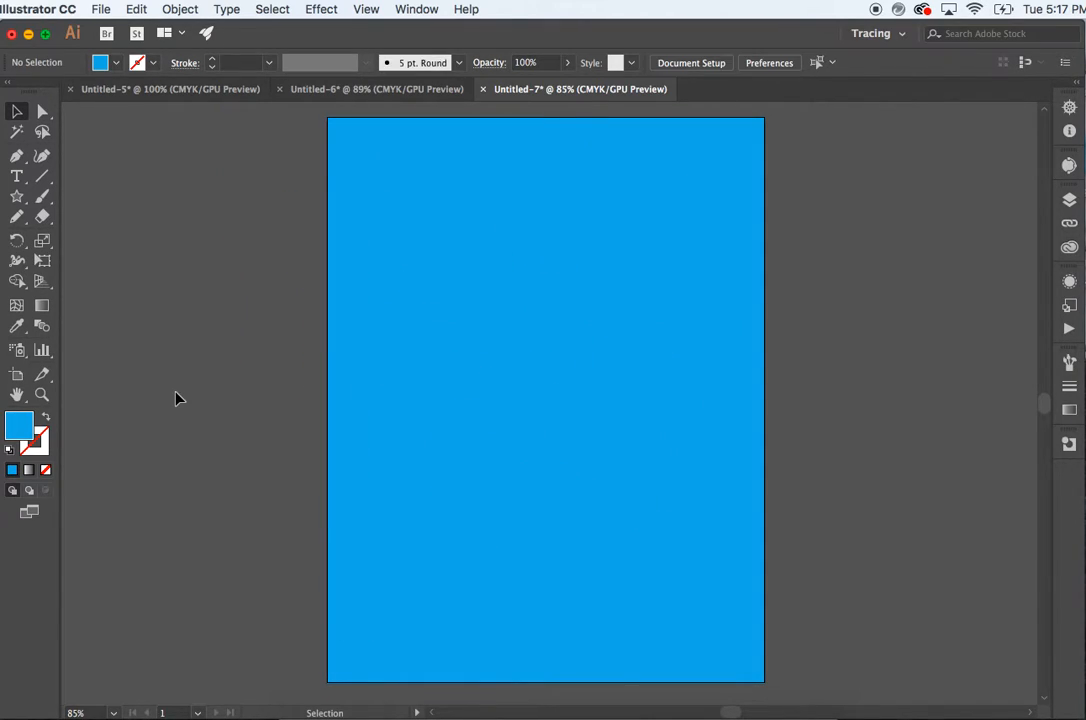
Select the star, restore the default fill and stroke, and swap them to a black fill with a white stroke
left_click(12, 455)
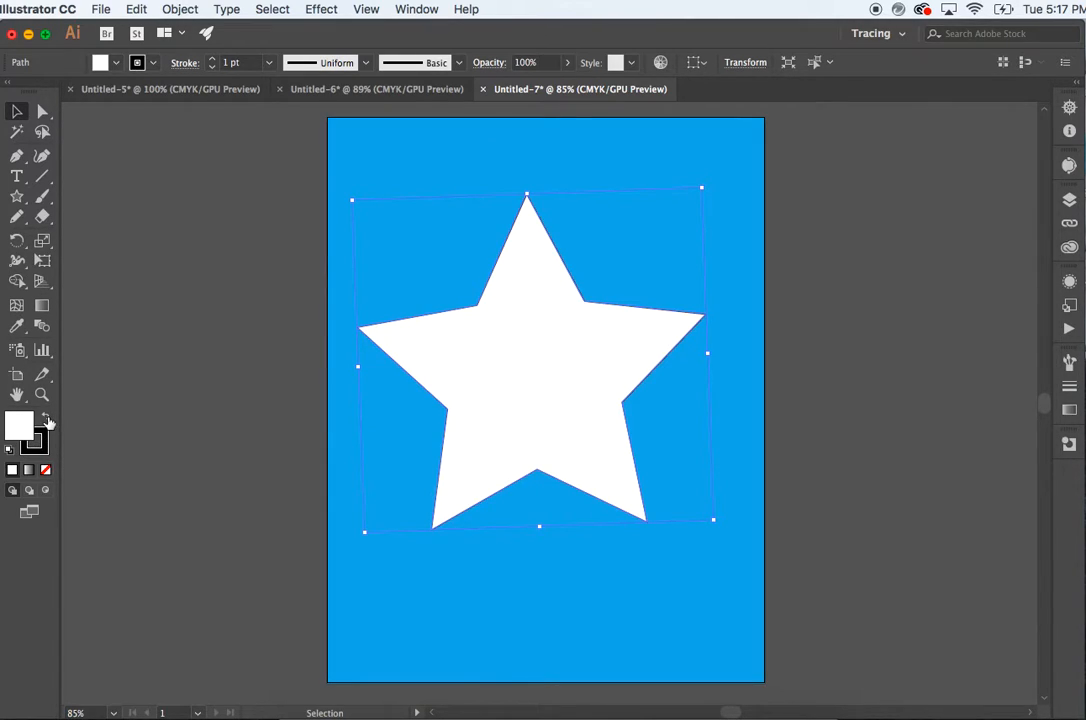
left_click(46, 419)
left_click(46, 419)
left_click(46, 419)
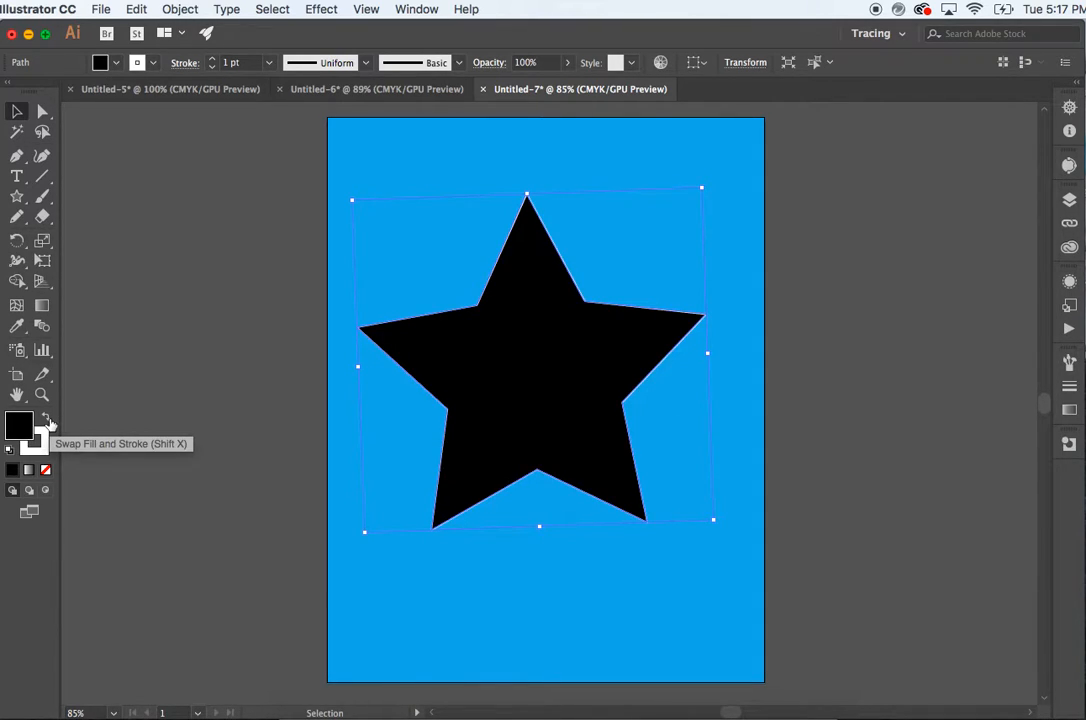
Fill the star with the red swatch C=15 M=100 Y=90 K=10 and deselect it
left_click(100, 62)
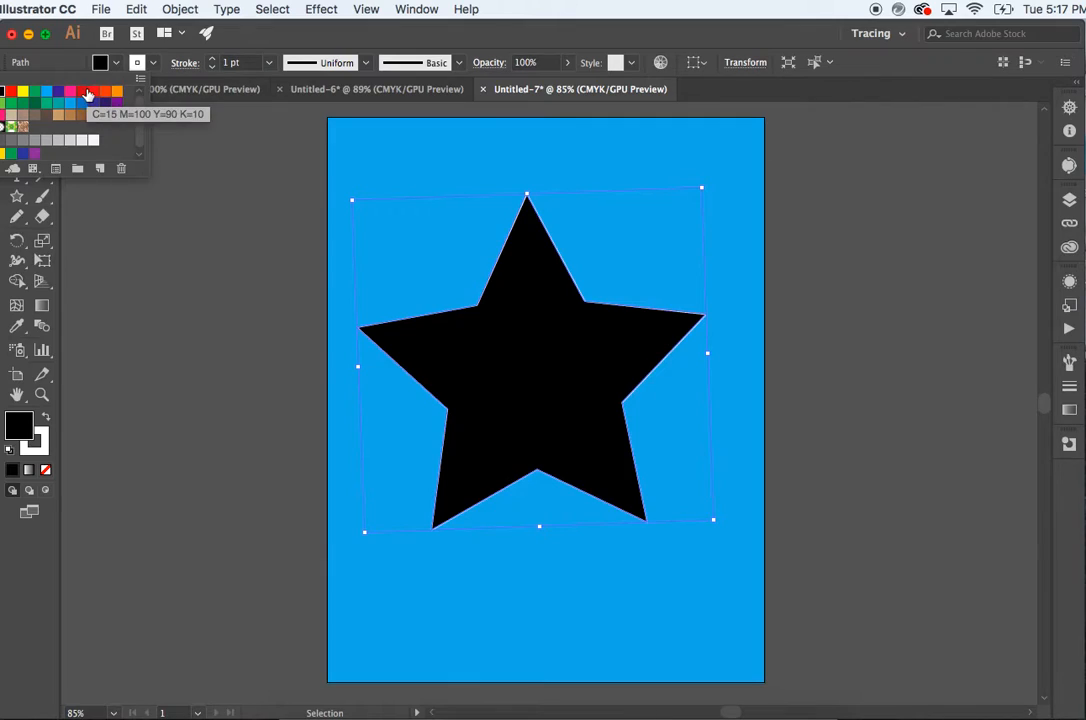
left_click(87, 95)
left_click(167, 247)
left_click(224, 314)
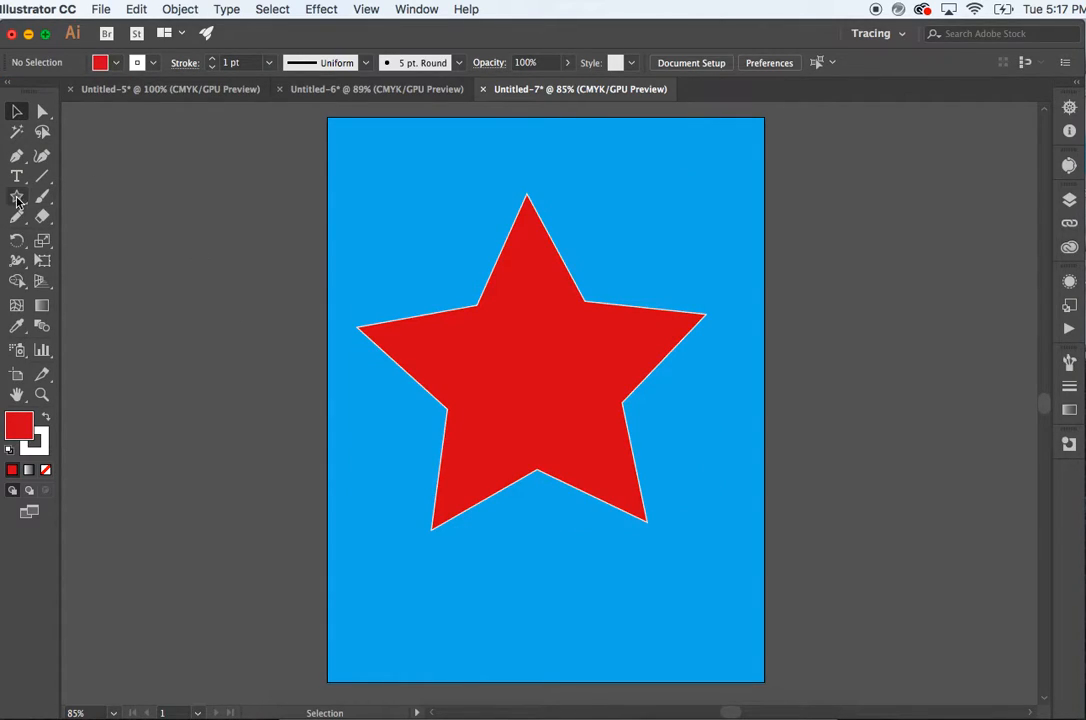
Draw a large perfect circle over the star with the Ellipse tool and move it so it is roughly centered on the star
left_click_drag(16, 196, 119, 237)
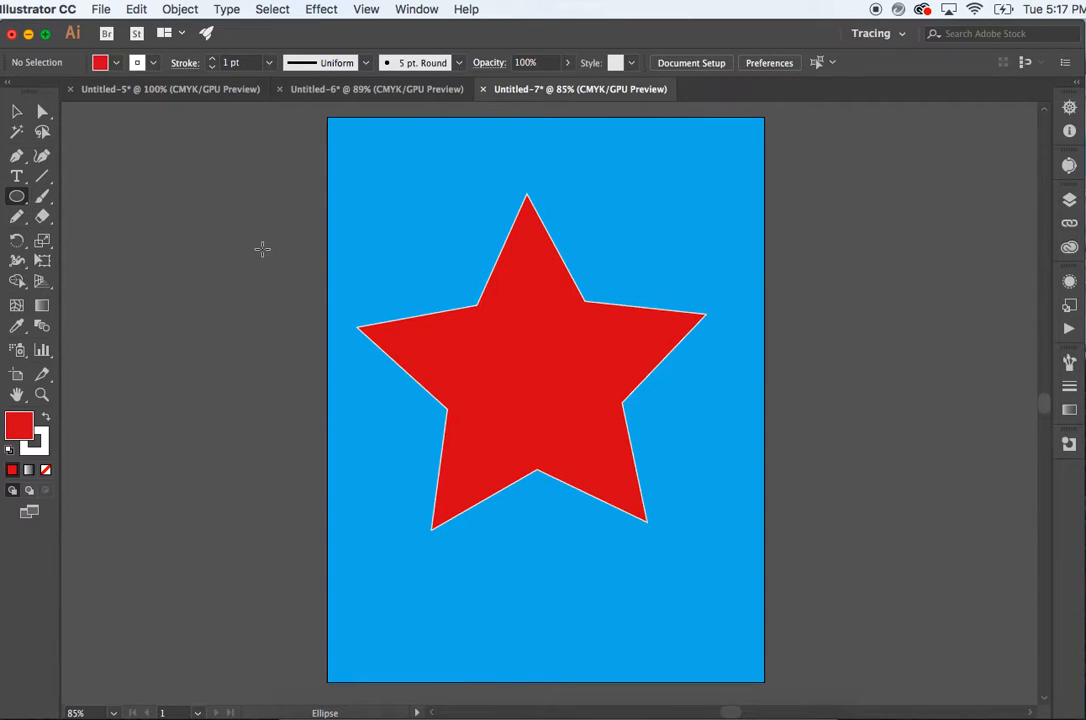
left_click_drag(377, 227, 556, 565)
key("shift")
key("shift")
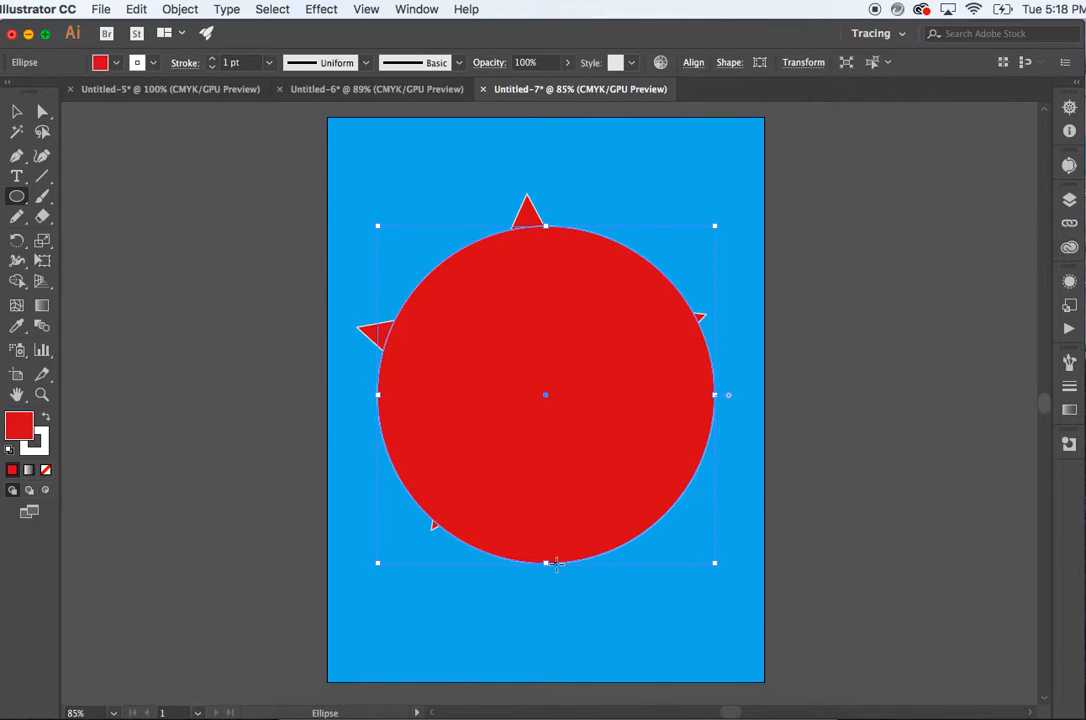
left_click(16, 111)
left_click_drag(567, 371, 553, 350)
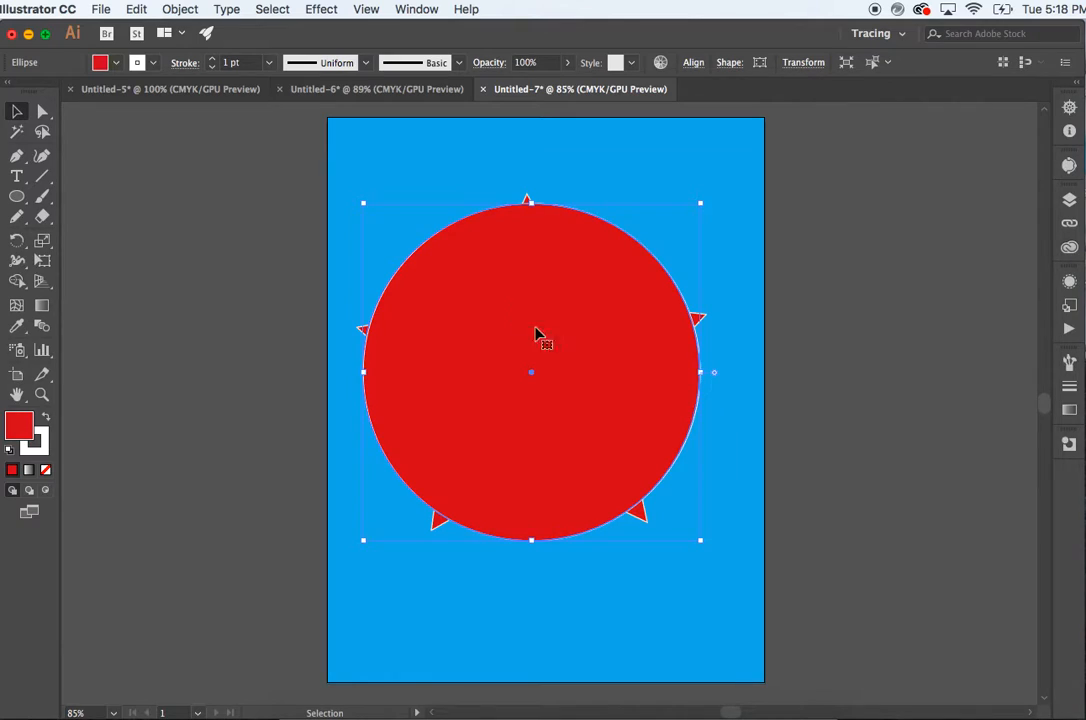
Fill the circle with the bright yellow swatch and deselect it
left_click(116, 64)
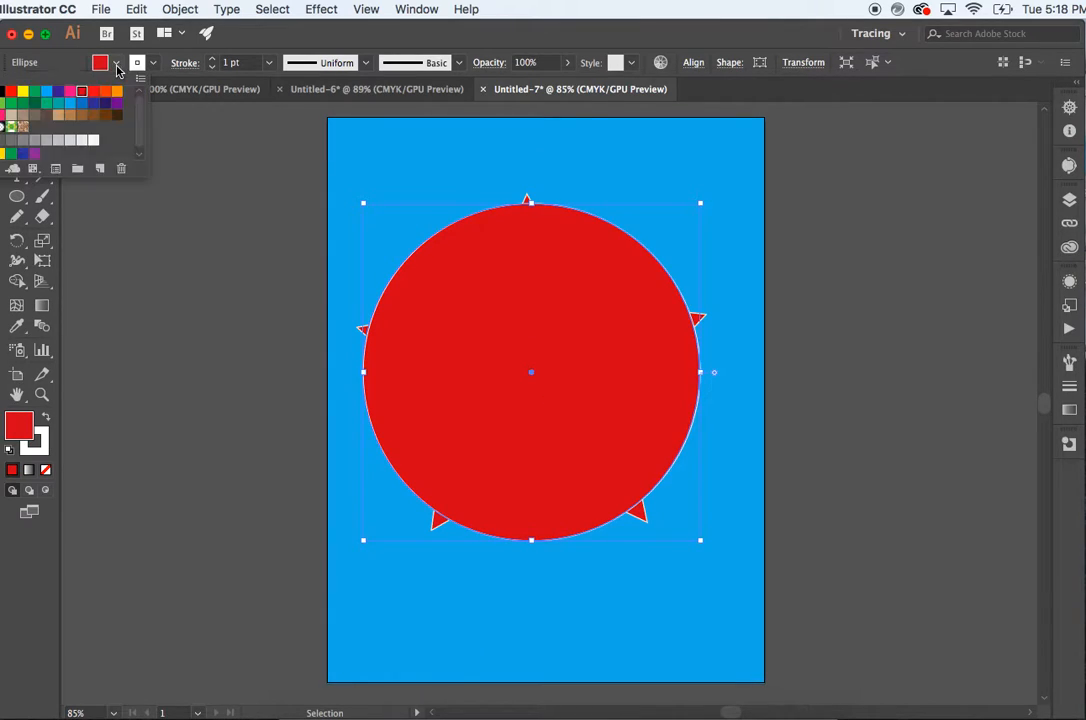
left_click(23, 91)
left_click(220, 307)
left_click(267, 323)
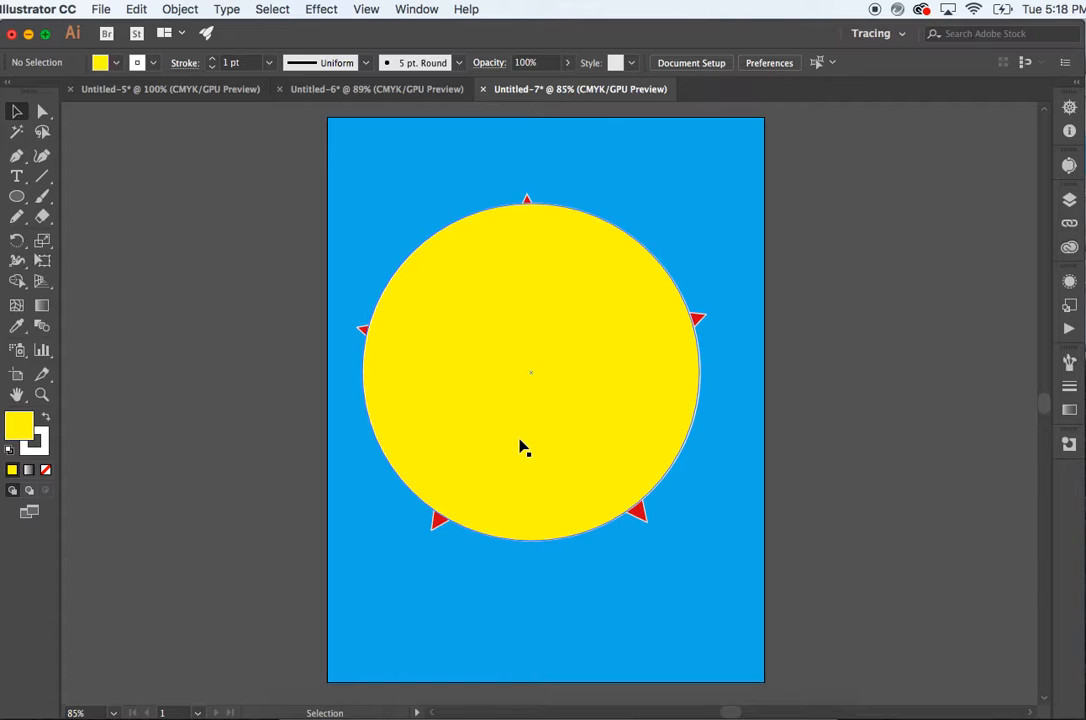
Send the yellow circle backward behind the star, and undo that arrangement change
left_click(572, 299)
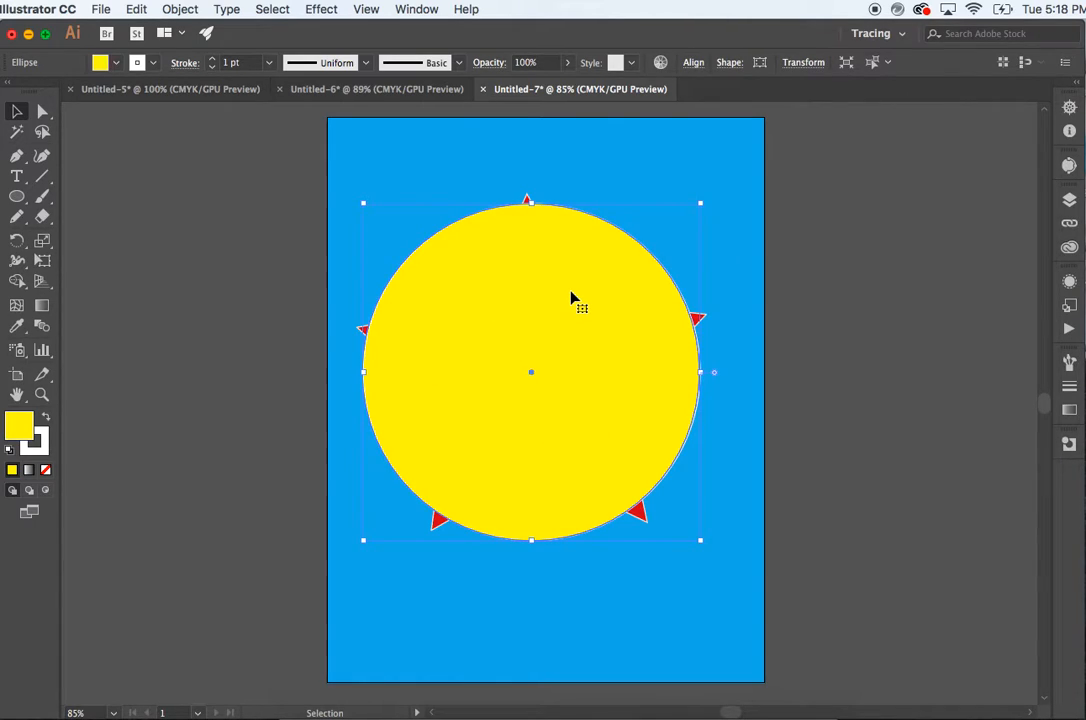
right_click(572, 297)
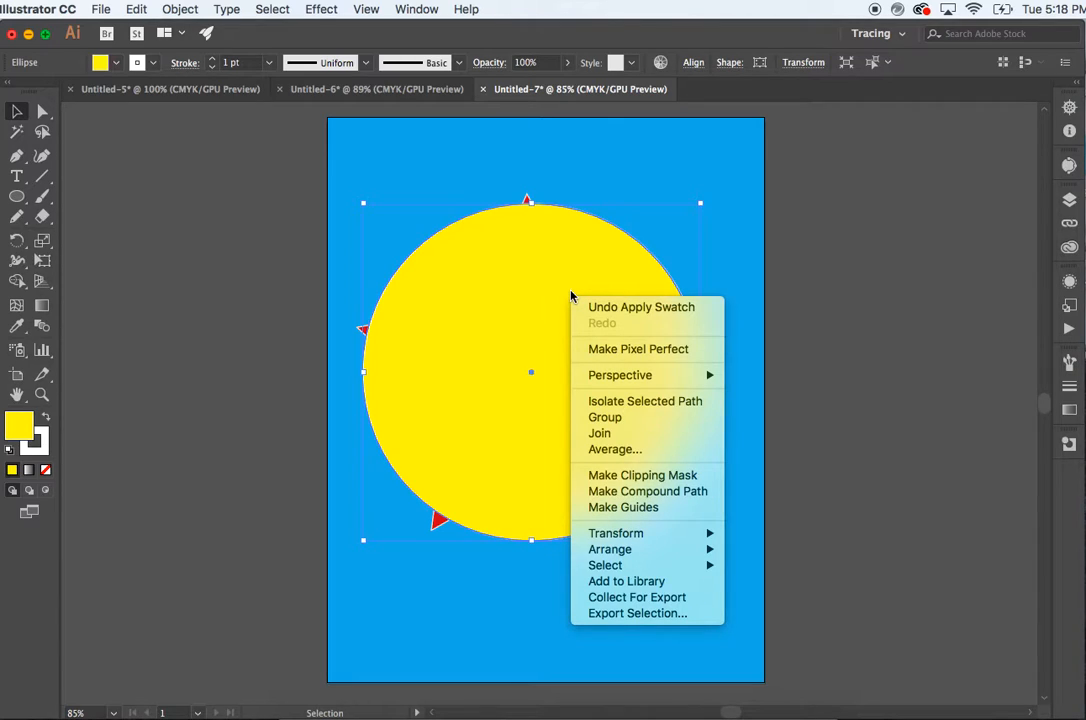
mouse_move(636, 550)
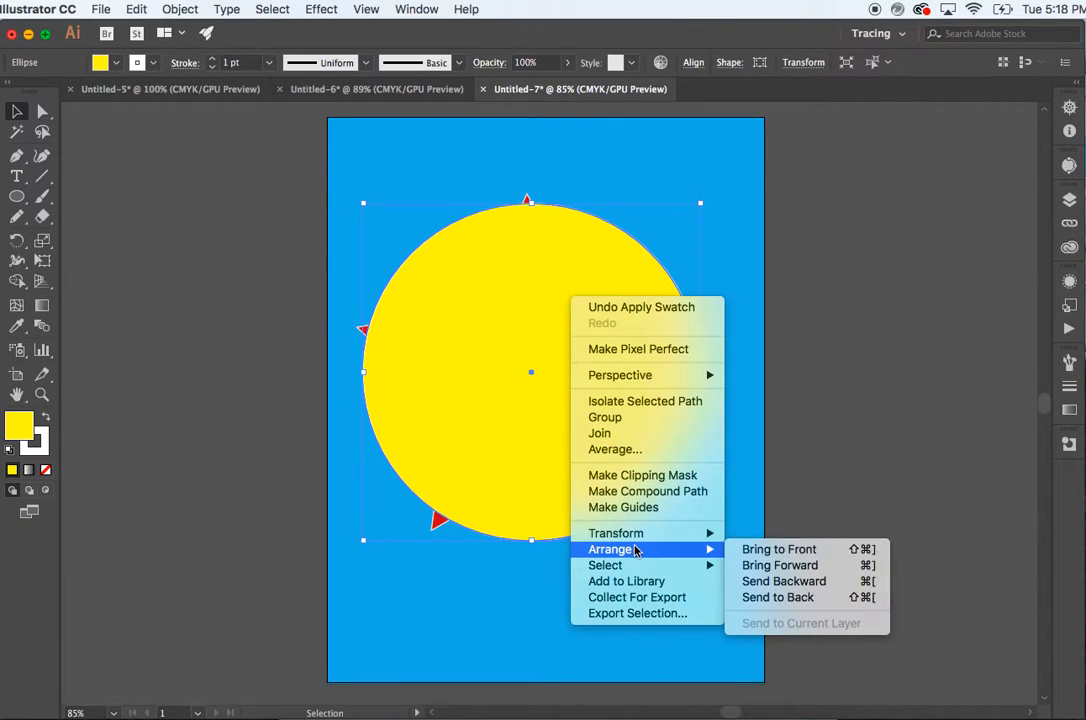
left_click(846, 590)
left_click(840, 435)
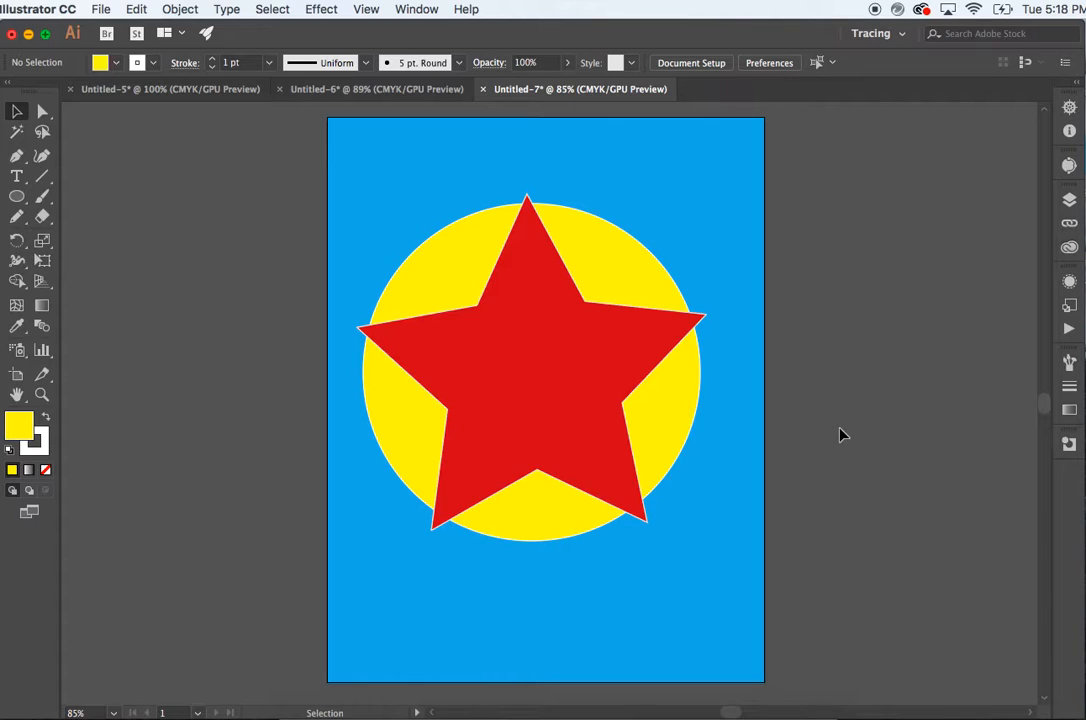
left_click(132, 10)
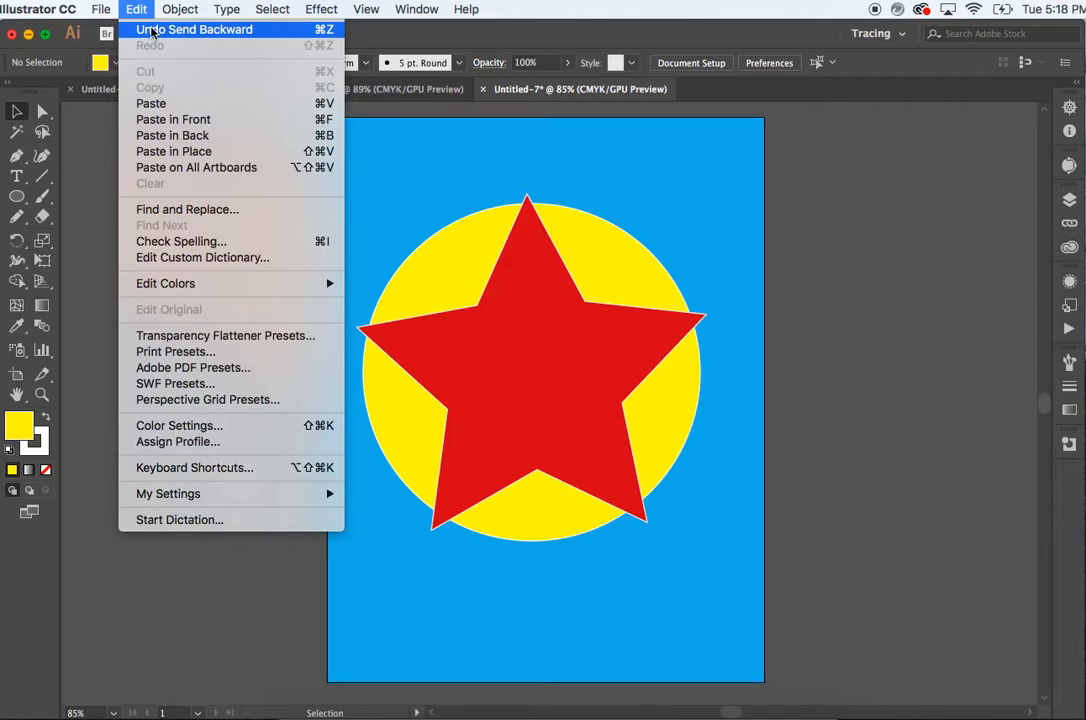
left_click(327, 33)
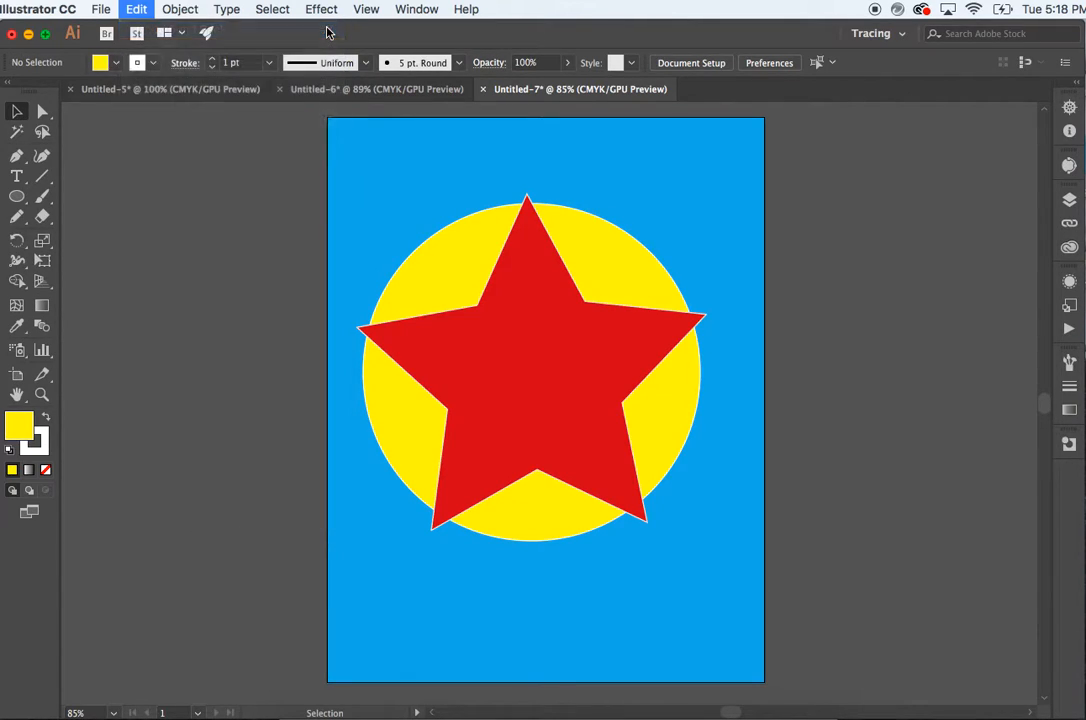
Bring the red star to the front of the yellow circle and deselect it
left_click(439, 523)
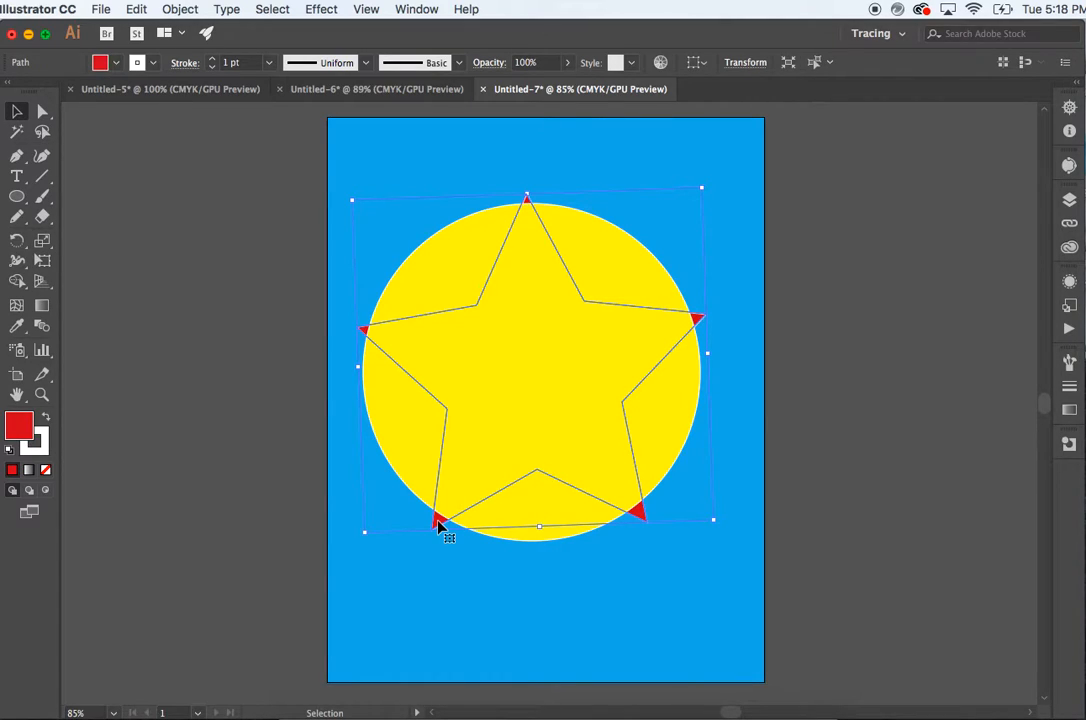
right_click(438, 525)
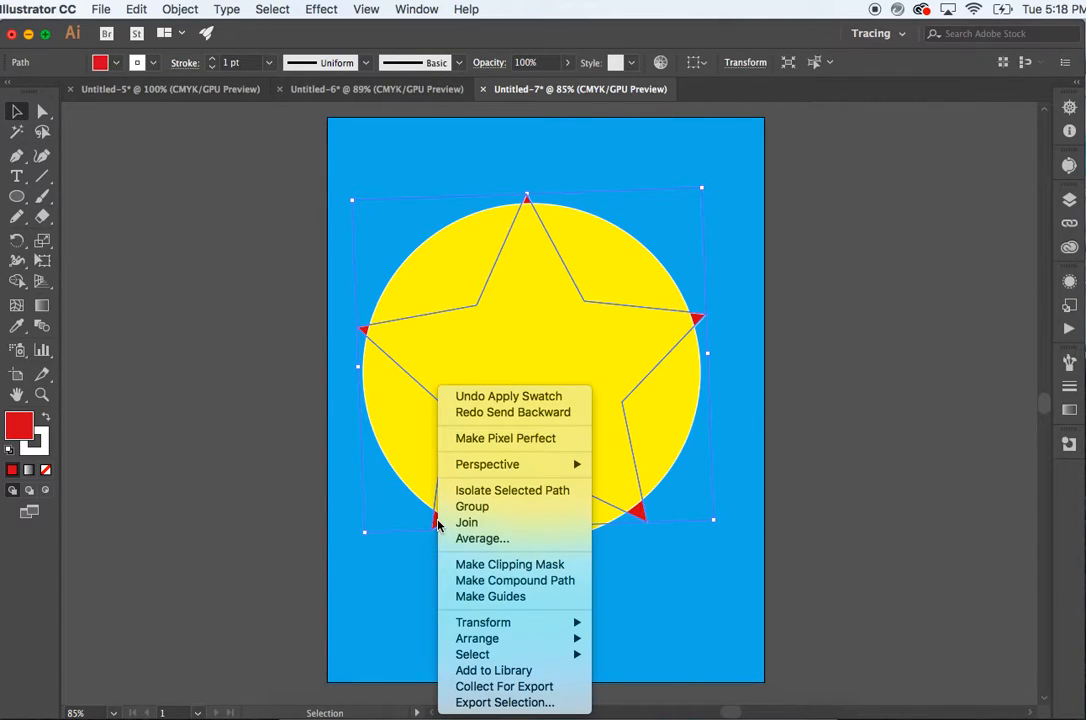
mouse_move(562, 638)
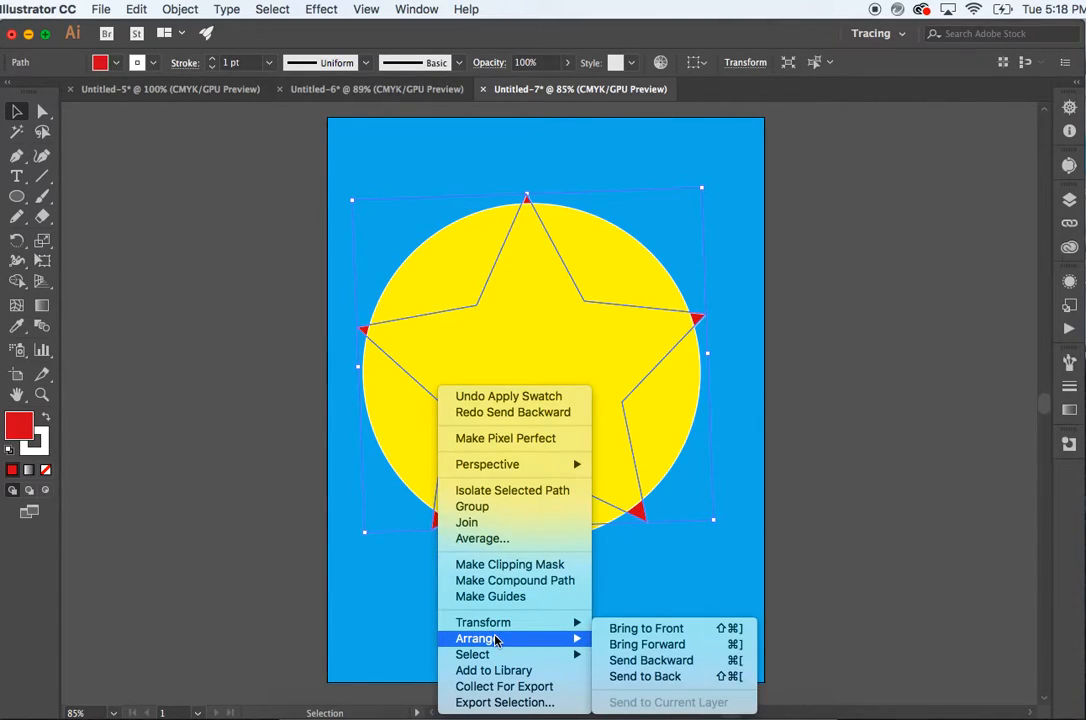
left_click(645, 629)
left_click(841, 497)
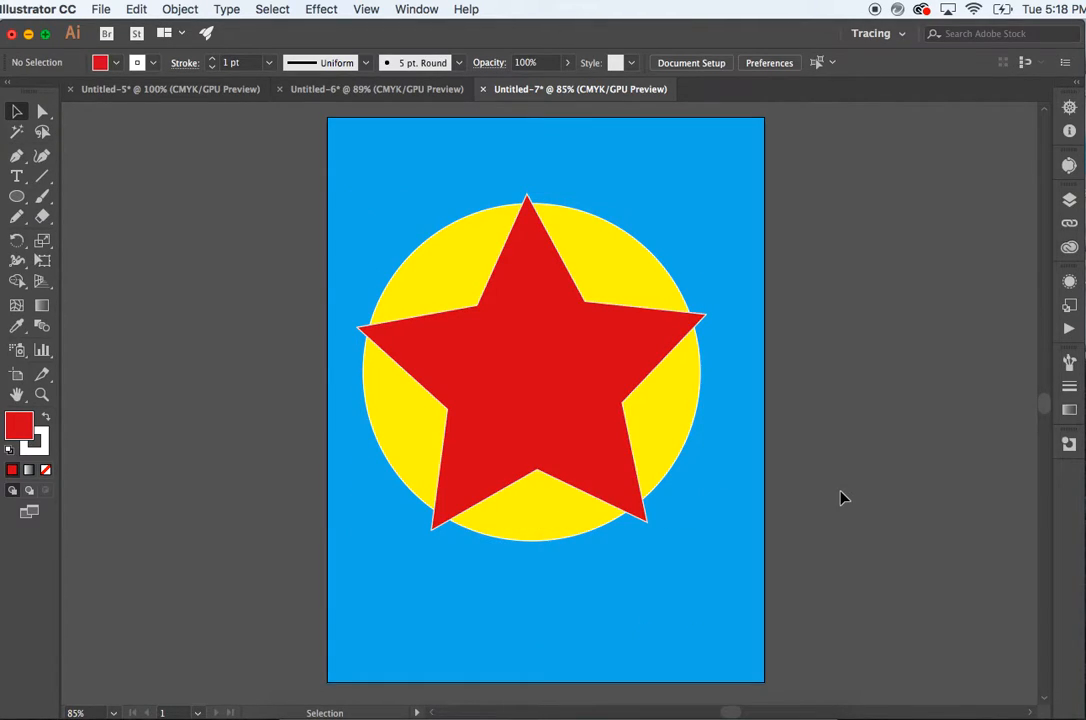
Bring the blue background rectangle to the front of all other shapes and deselect it
right_click(701, 517)
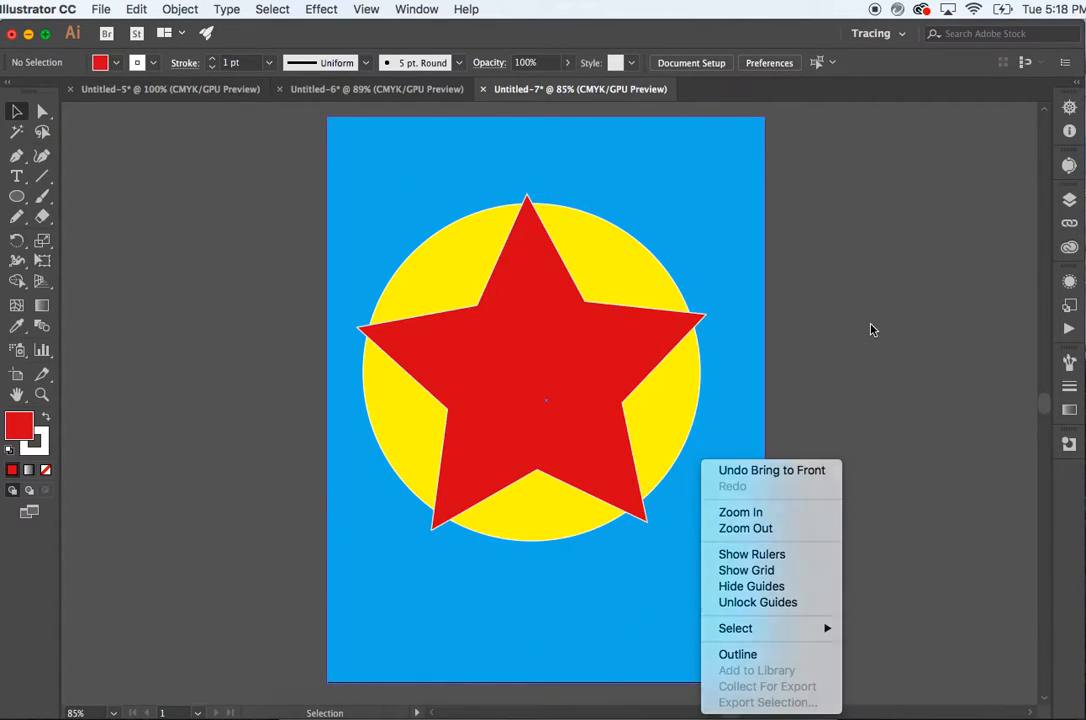
left_click(762, 352)
right_click(745, 353)
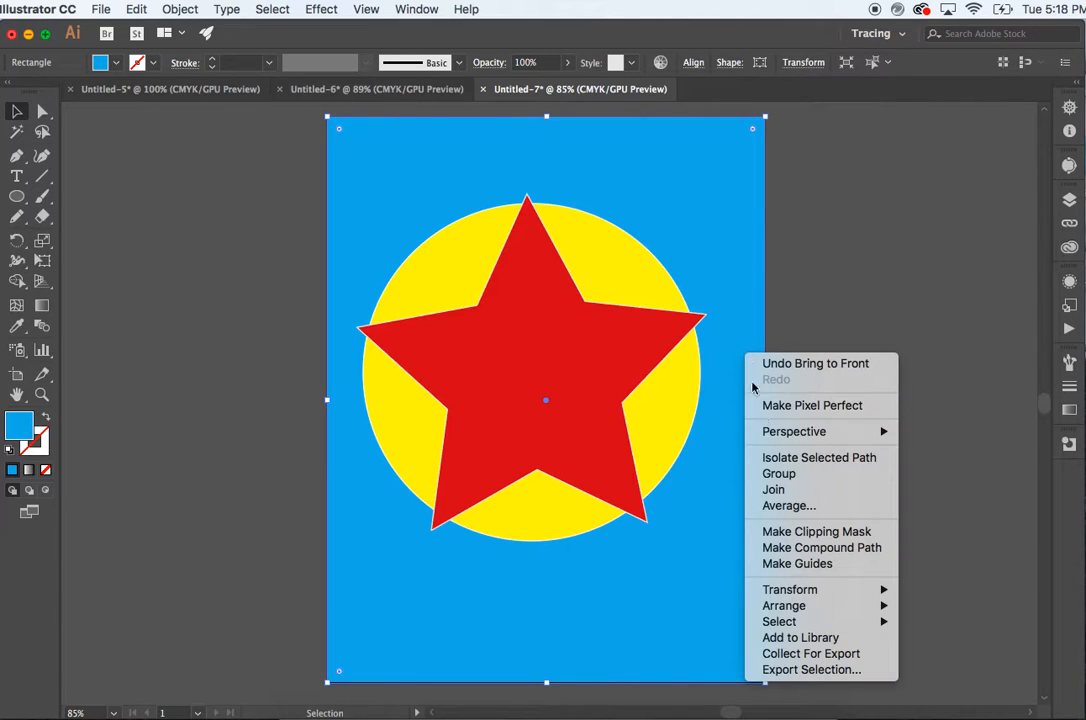
mouse_move(784, 606)
left_click(930, 606)
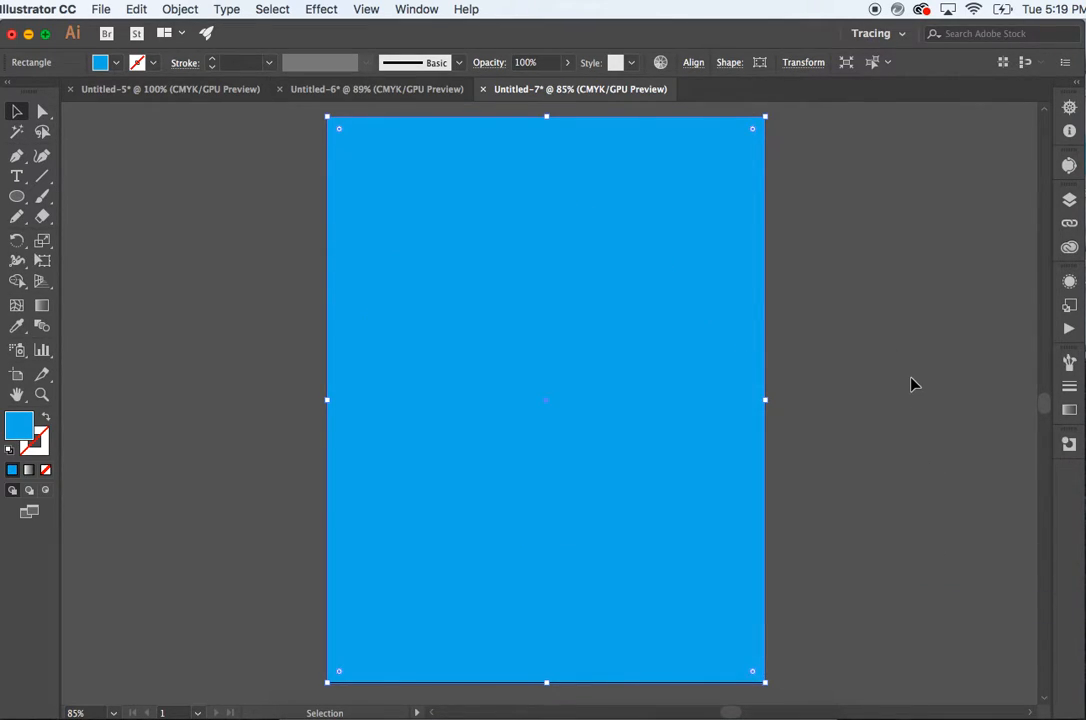
left_click(911, 381)
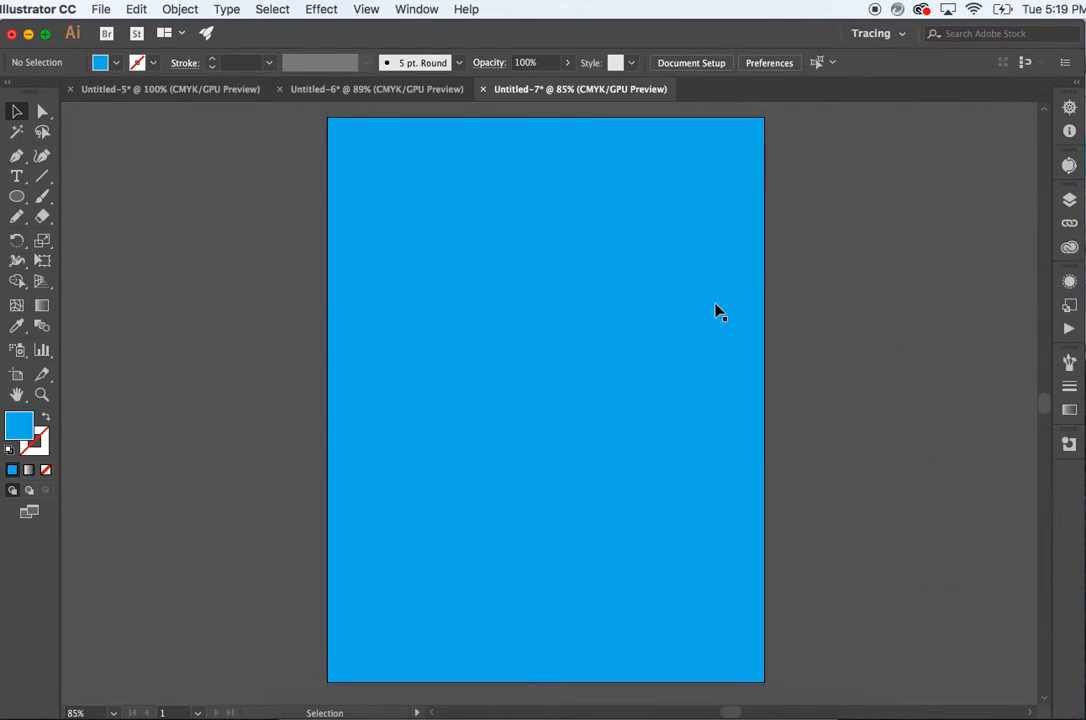
Send the blue background rectangle to the back, behind the circle and star, and deselect it
right_click(538, 405)
left_click(383, 451)
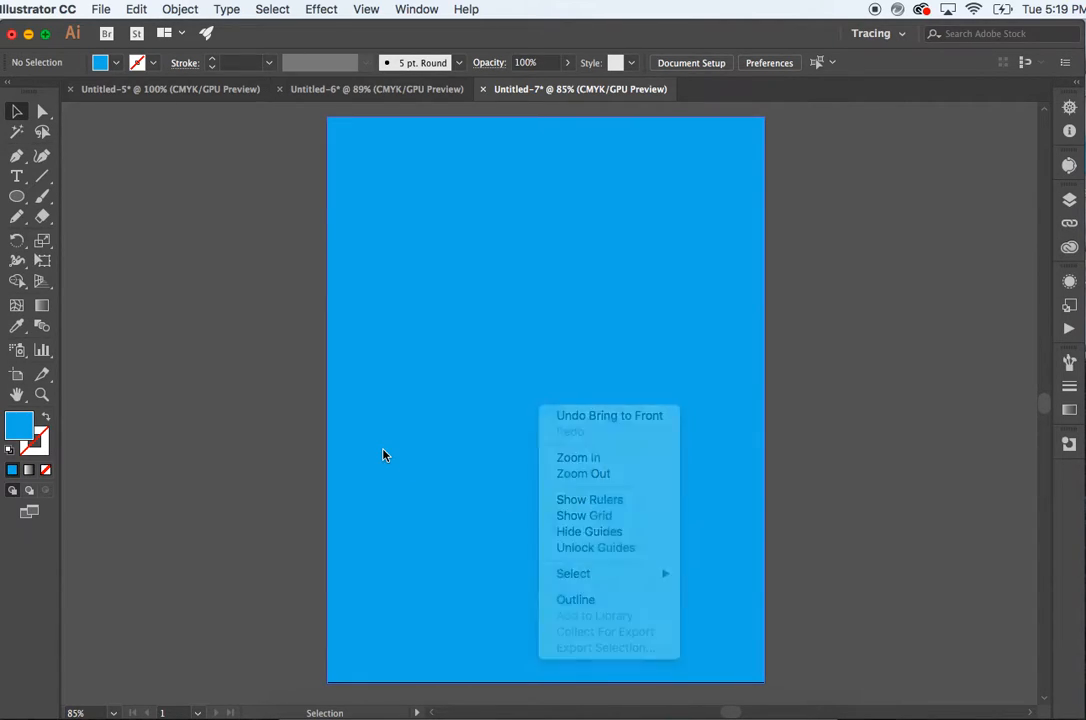
left_click(436, 455)
right_click(436, 455)
mouse_move(500, 638)
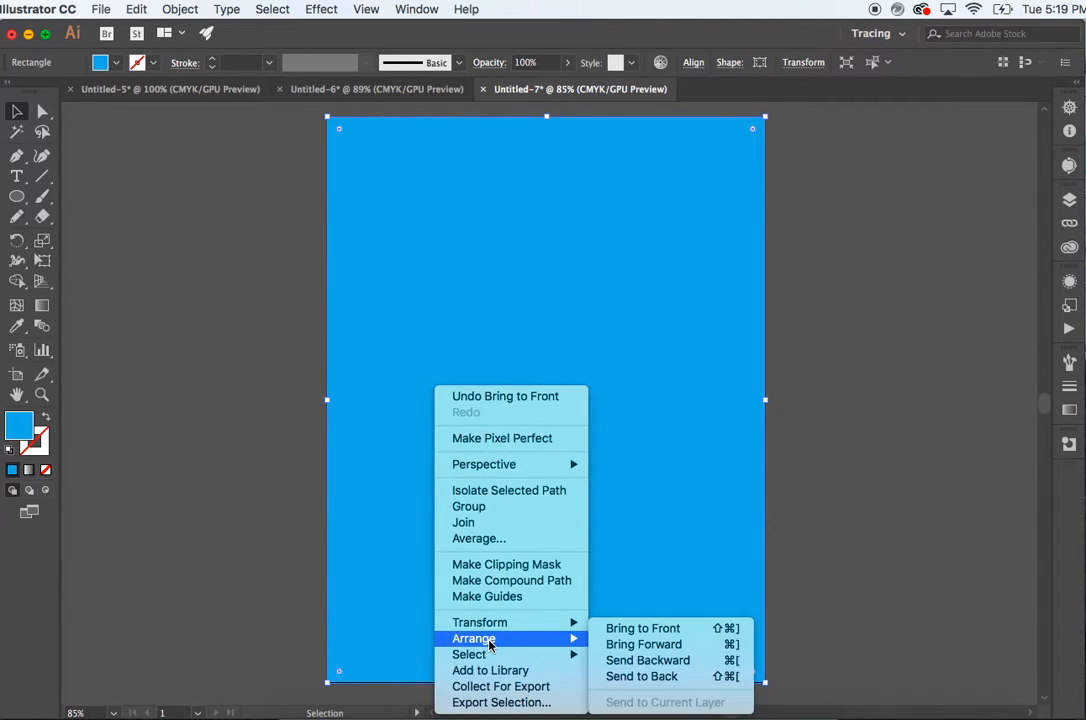
left_click(642, 676)
left_click(921, 453)
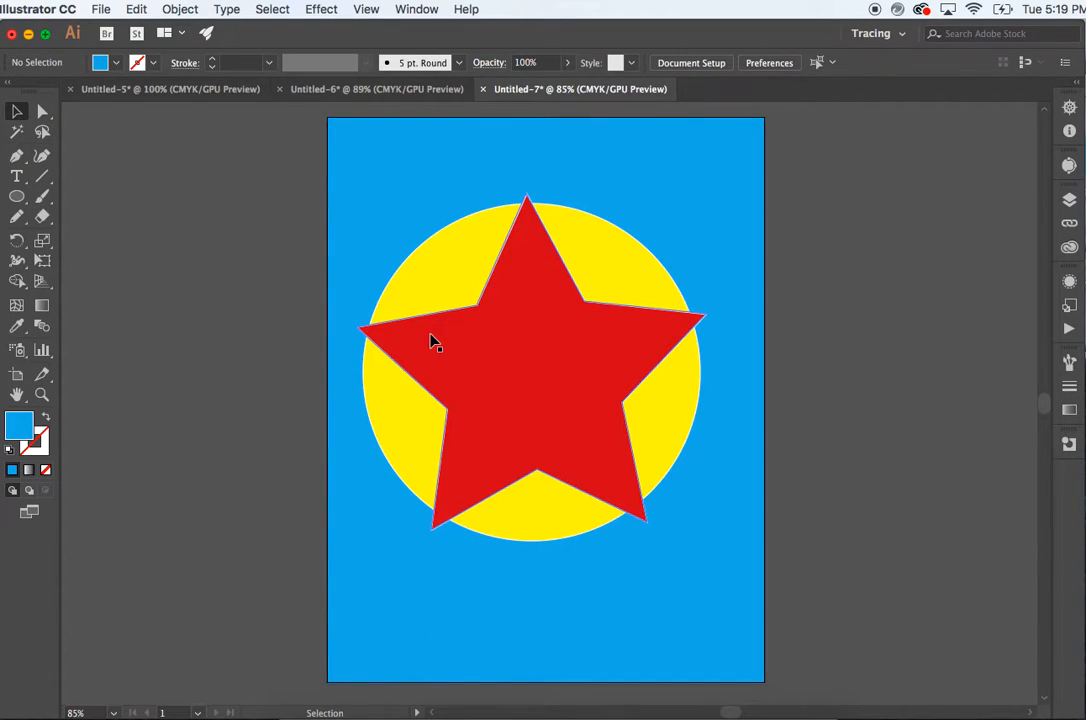
Set the red star's opacity to 70% and deselect it
left_click(431, 342)
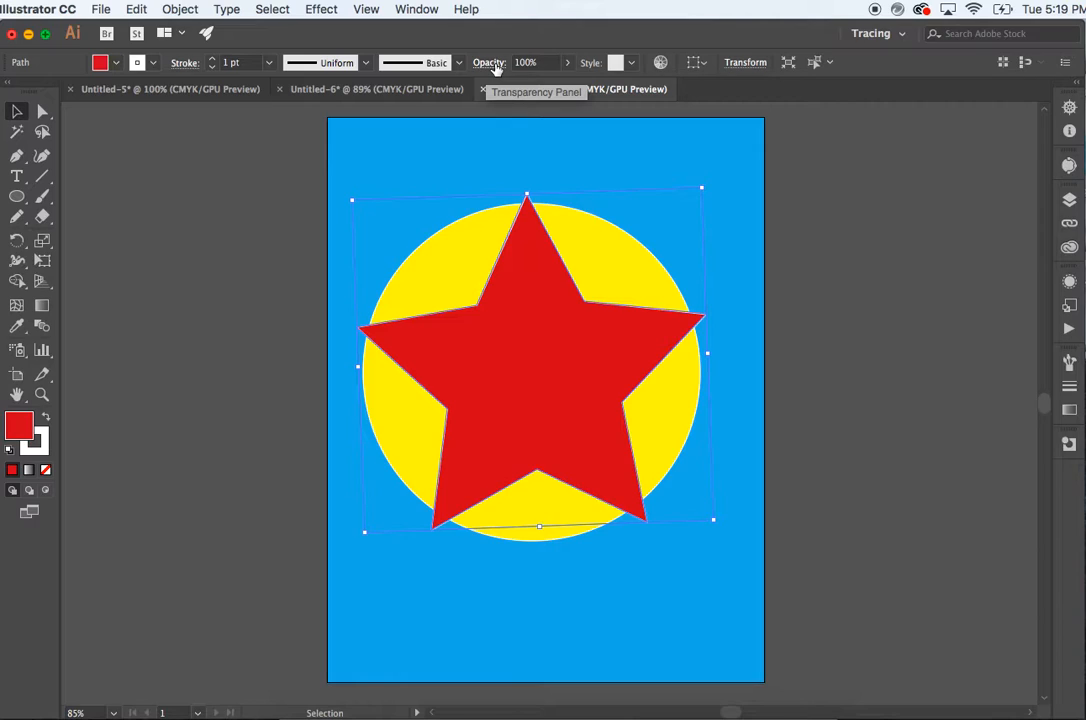
left_click(567, 62)
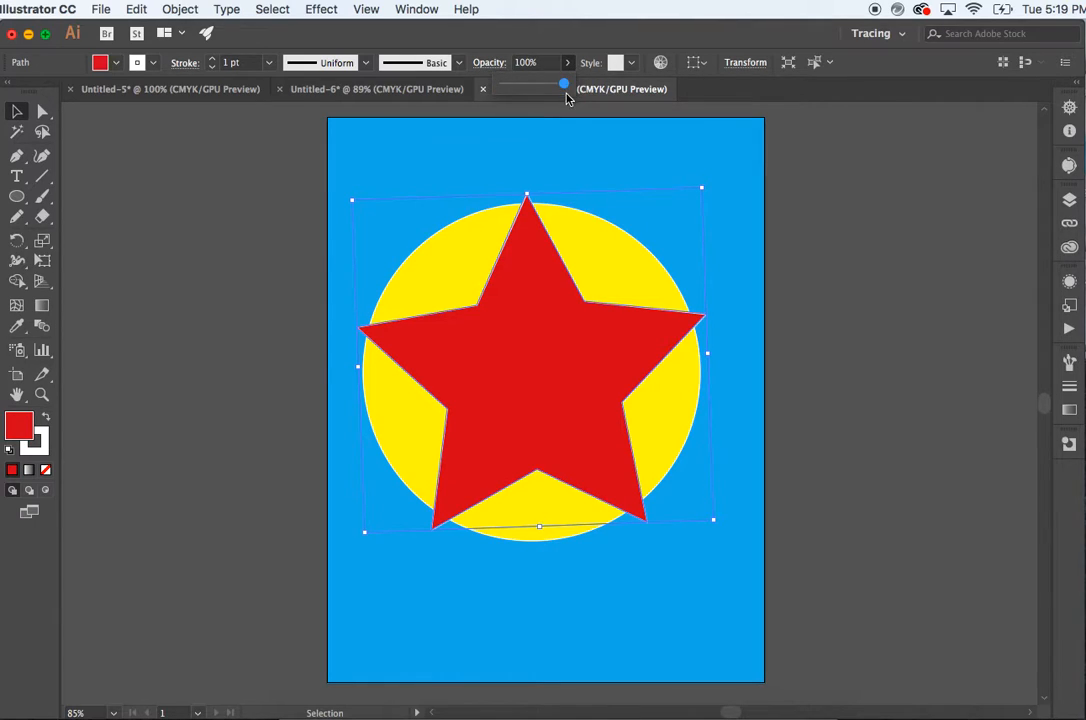
mouse_move(564, 88)
left_mouse_down()
mouse_move(511, 88)
mouse_move(546, 88)
left_mouse_up()
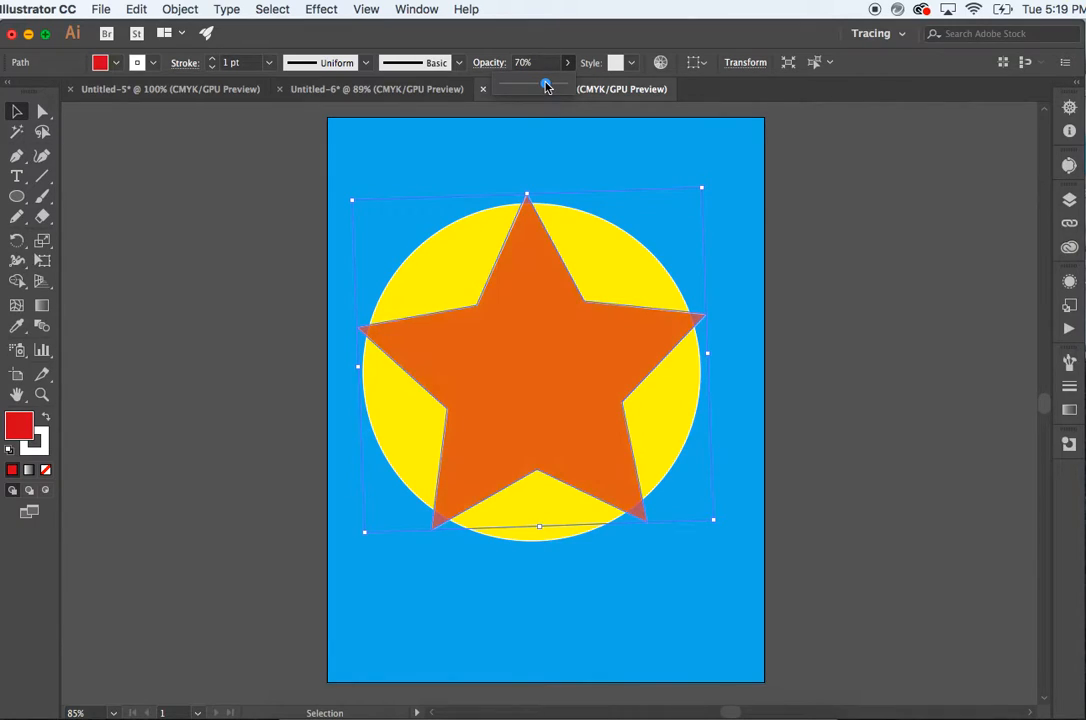
left_click(866, 427)
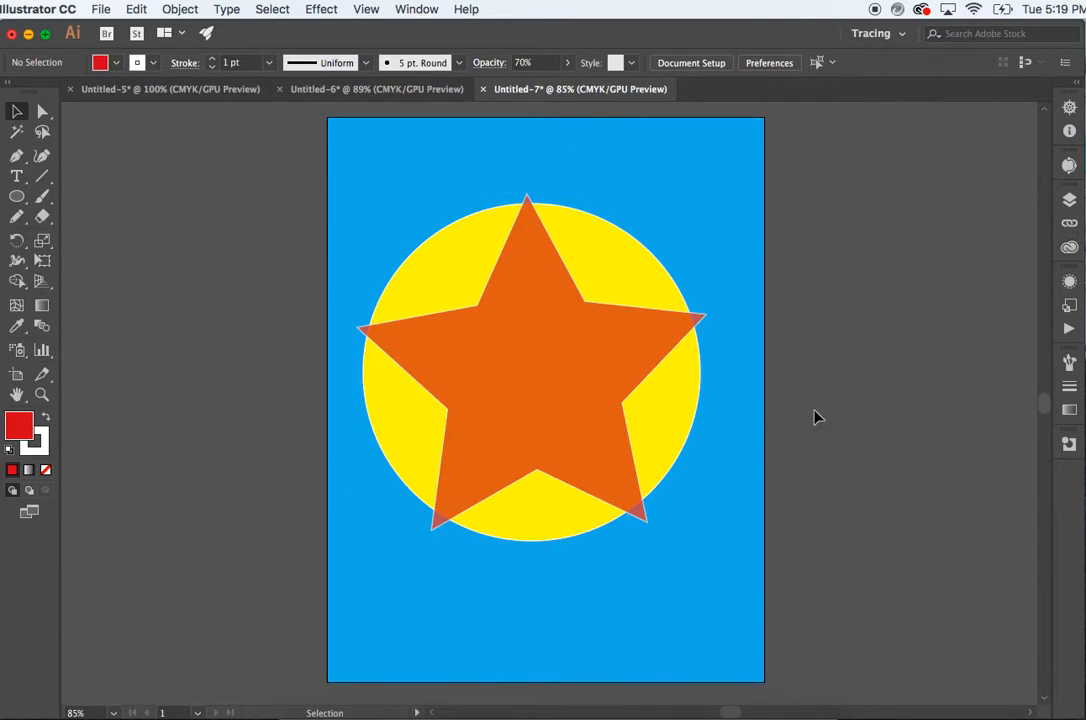
Shrink the yellow circle so the star's points extend further beyond it, recenter it behind the star, and deselect it
left_click(676, 407)
left_click(698, 547)
left_click(656, 491)
left_click_drag(700, 541, 659, 507)
left_click_drag(630, 417, 659, 431)
left_click(888, 530)
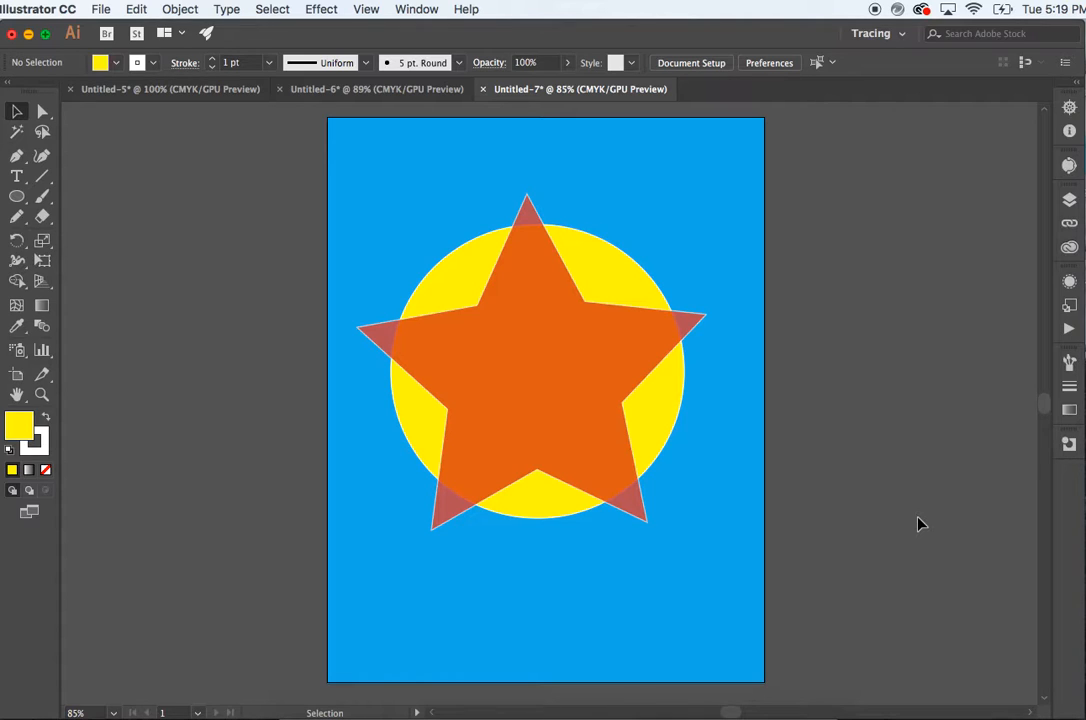
Zoom in to 3200% near the star's inner corner to examine how sharp the vector edges are
key("super+equal")
key("super+equal")
key("super+equal")
key("super+equal")
key("super+equal")
key("super+equal")
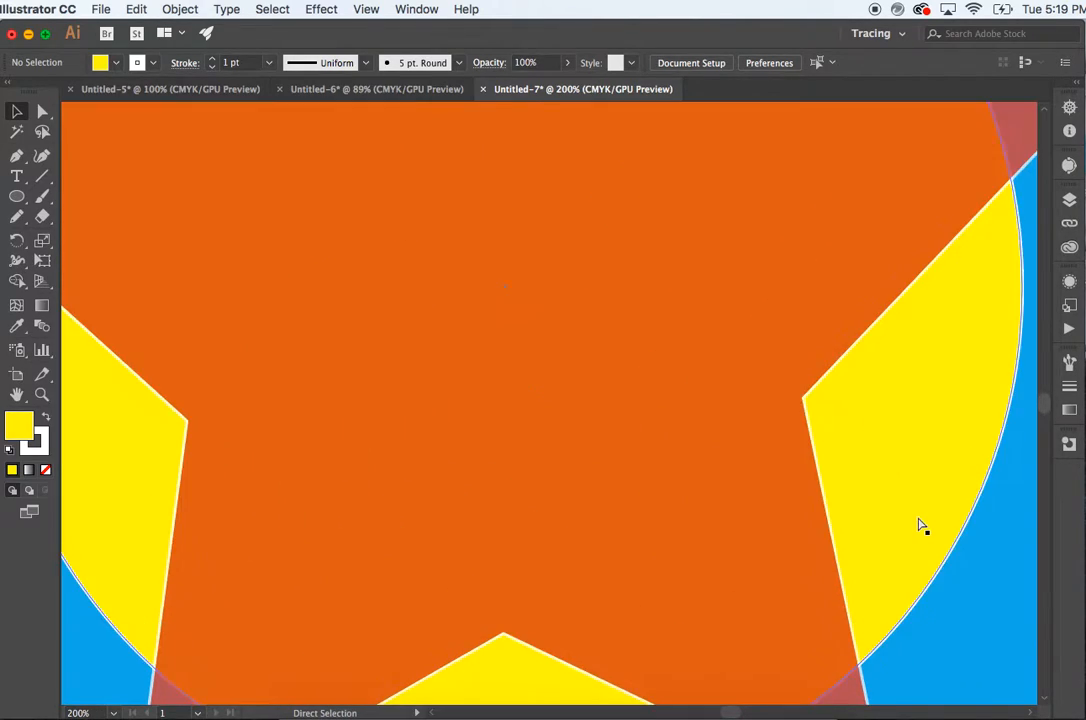
scroll(921, 525, "right", 10)
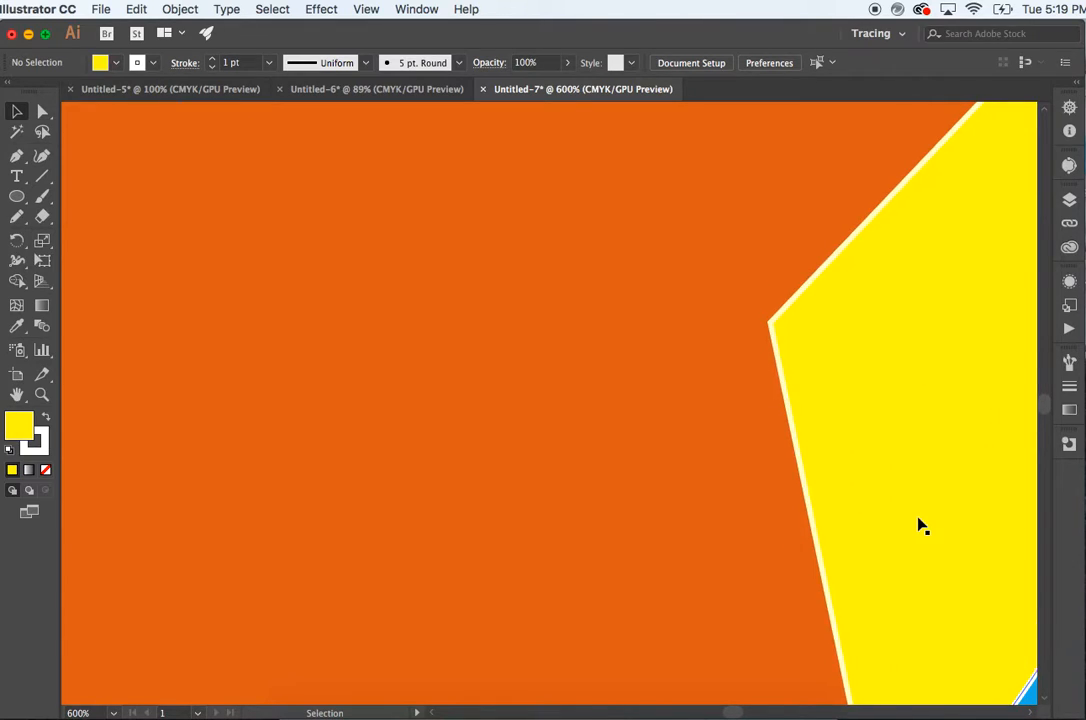
key("super+equal")
key("super+equal")
key("super+equal")
key("super+equal")
key("super+equal")
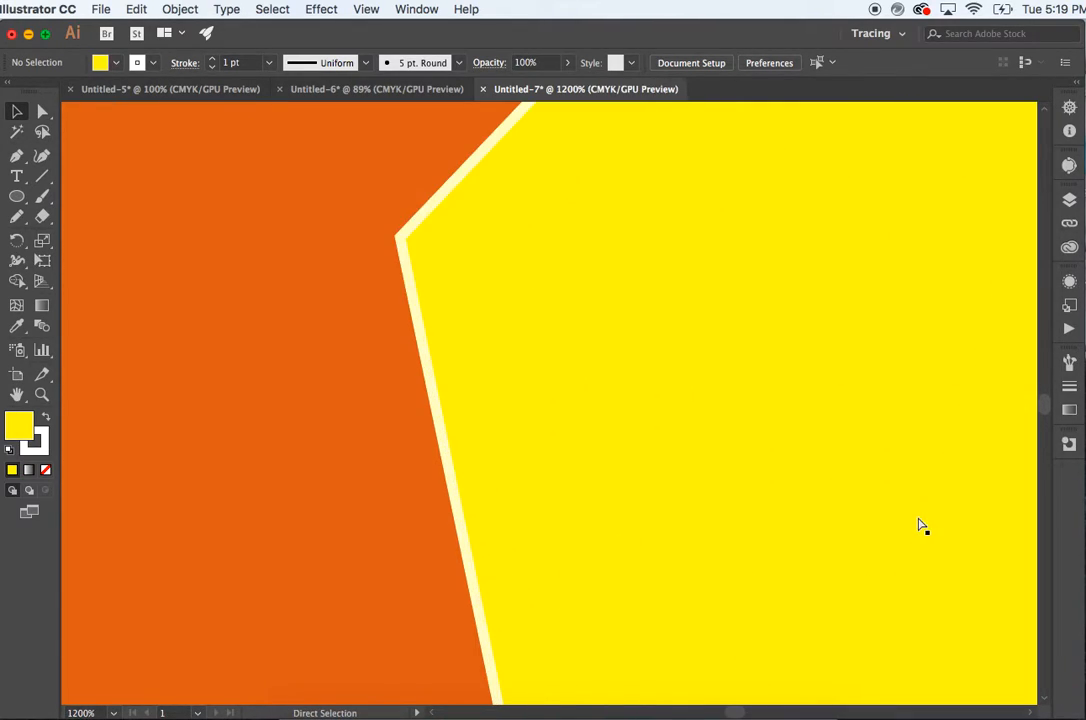
scroll(921, 525, "left", 3)
scroll(921, 525, "up", 3)
scroll(921, 525, "left", 8)
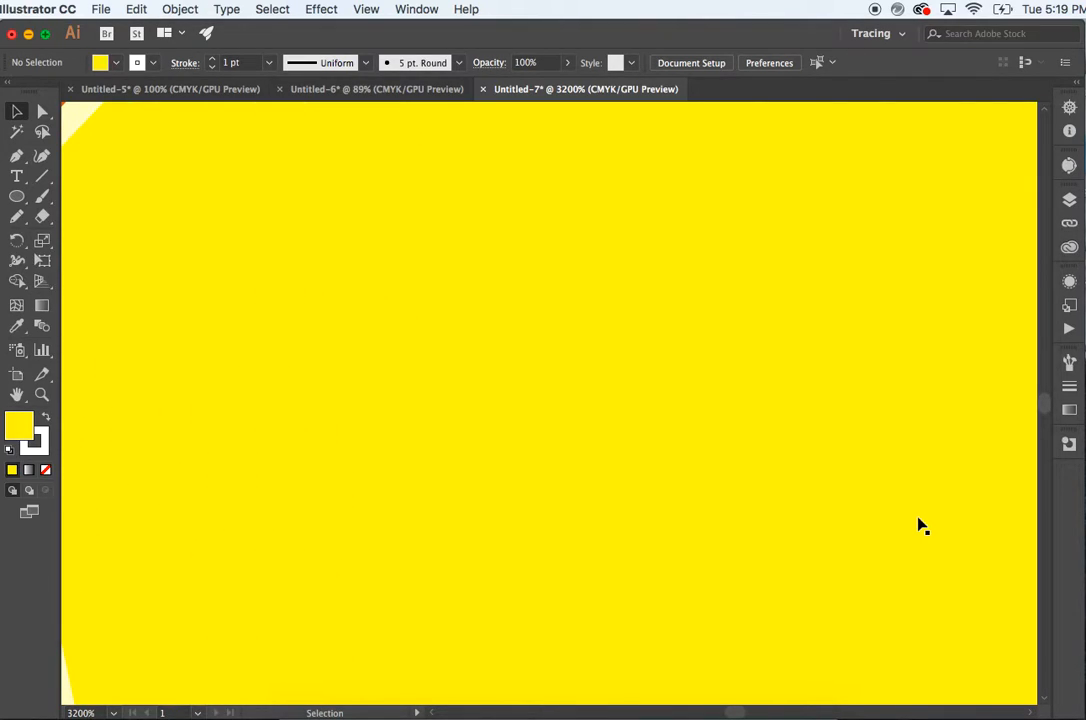
Zoom out from the star's inner corner until the whole artboard fits in view
key("super+minus")
key("super+minus")
key("super+minus")
key("super+minus")
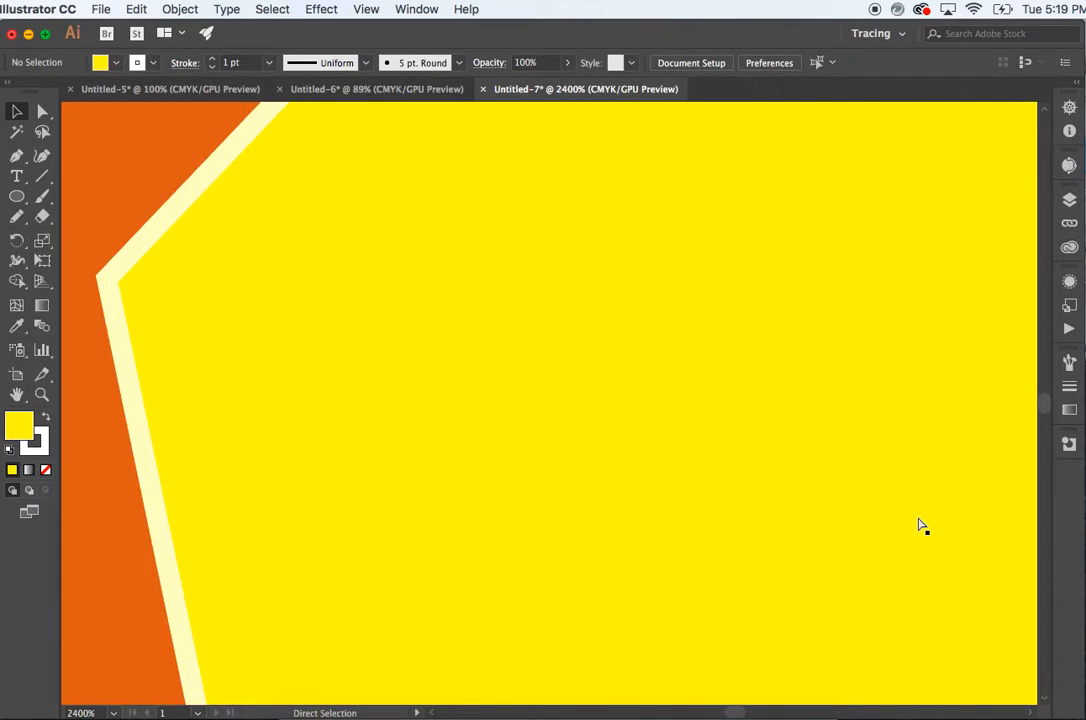
key("super+minus")
key("super+minus")
key("super+minus")
key("super+minus")
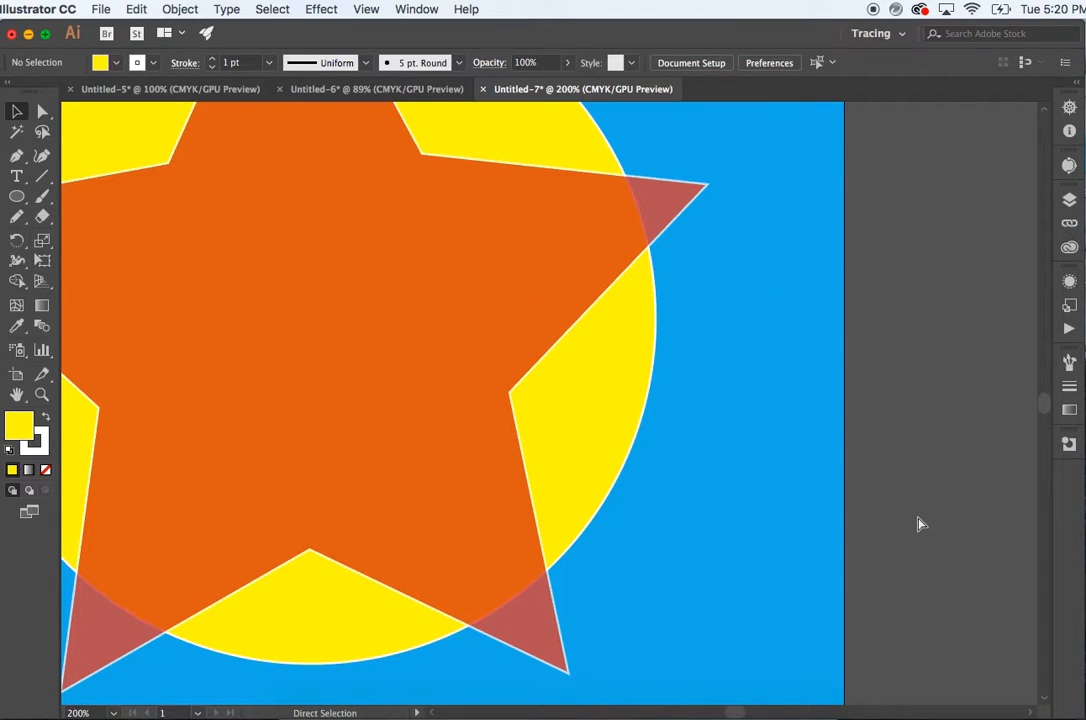
key("super+0")
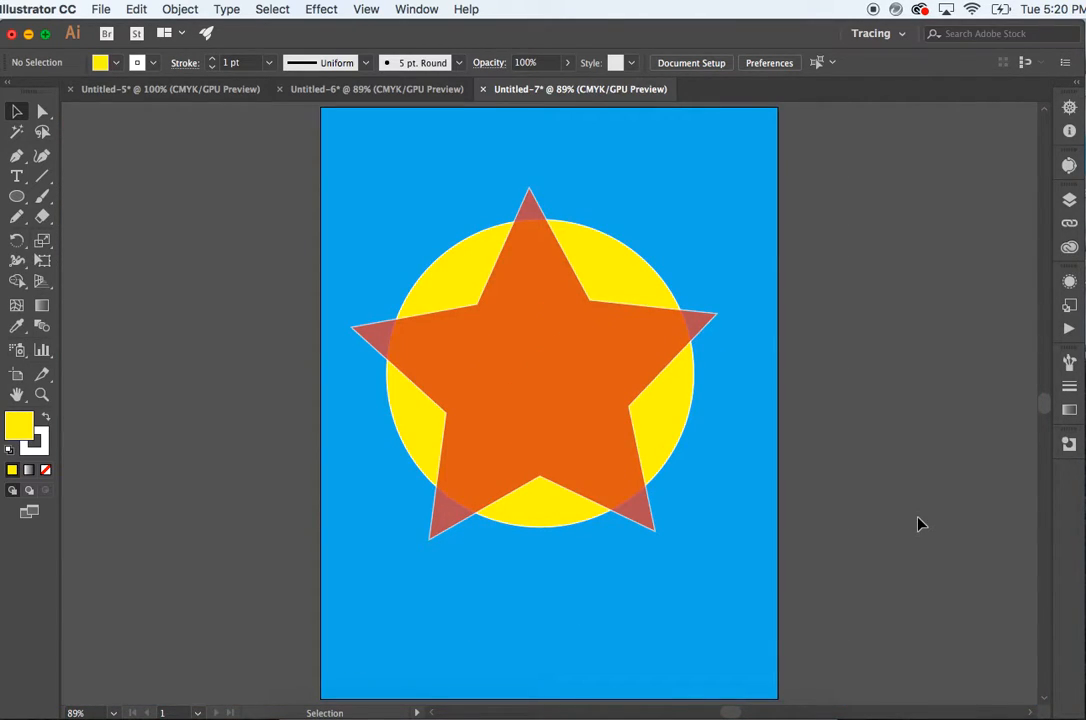
Zoom out to 3.13% to examine the artboard's size against the full canvas, and return to the fitted artboard view
key("super+minus")
key("super+minus")
key("super+minus")
key("super+minus")
key("super+minus")
key("super+minus")
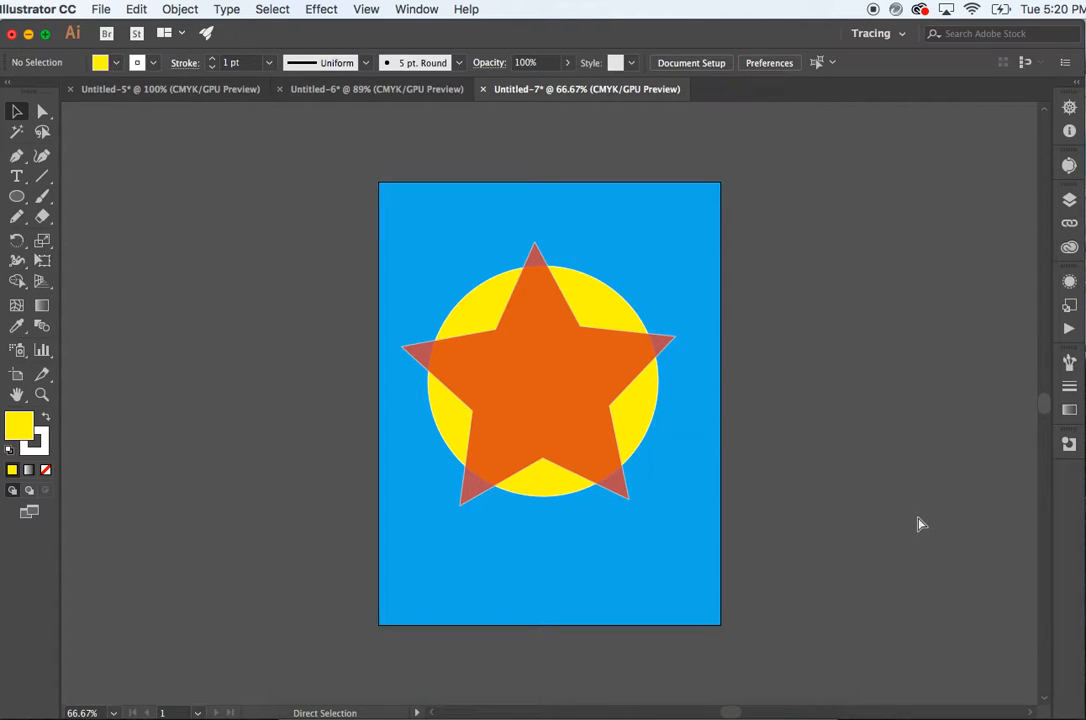
key("super+minus")
key("super+minus")
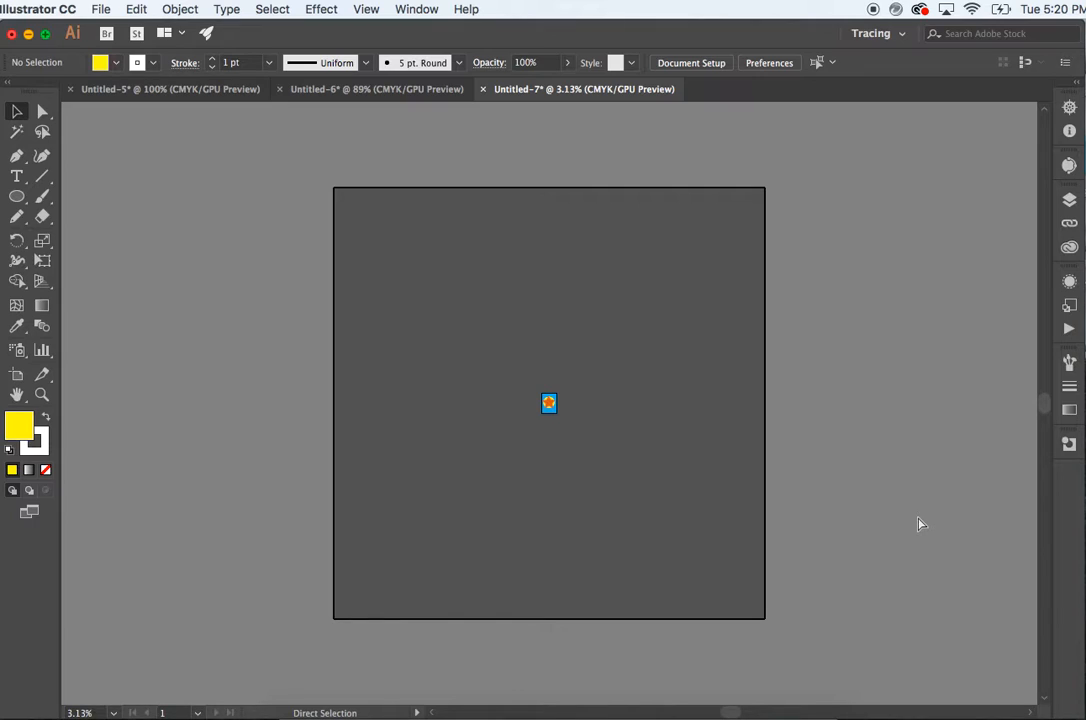
key("super+0")
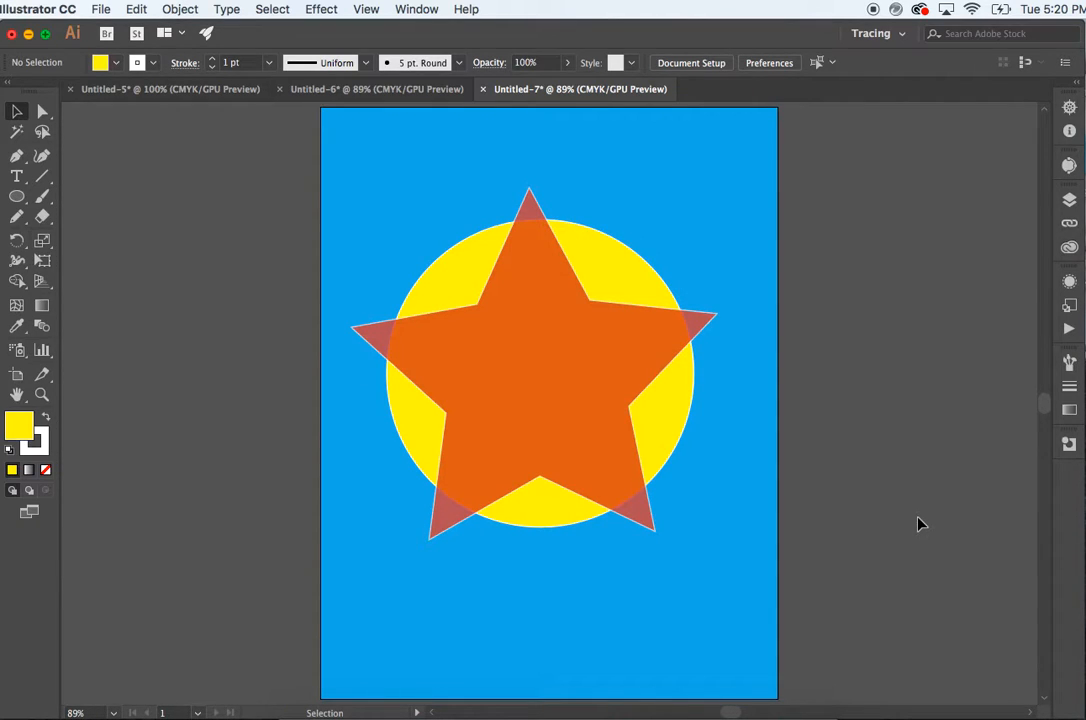
Add an area text frame across the middle of the star at 200% zoom, containing the word NAME
key("super+plus")
key("super+plus")
key("super+plus")
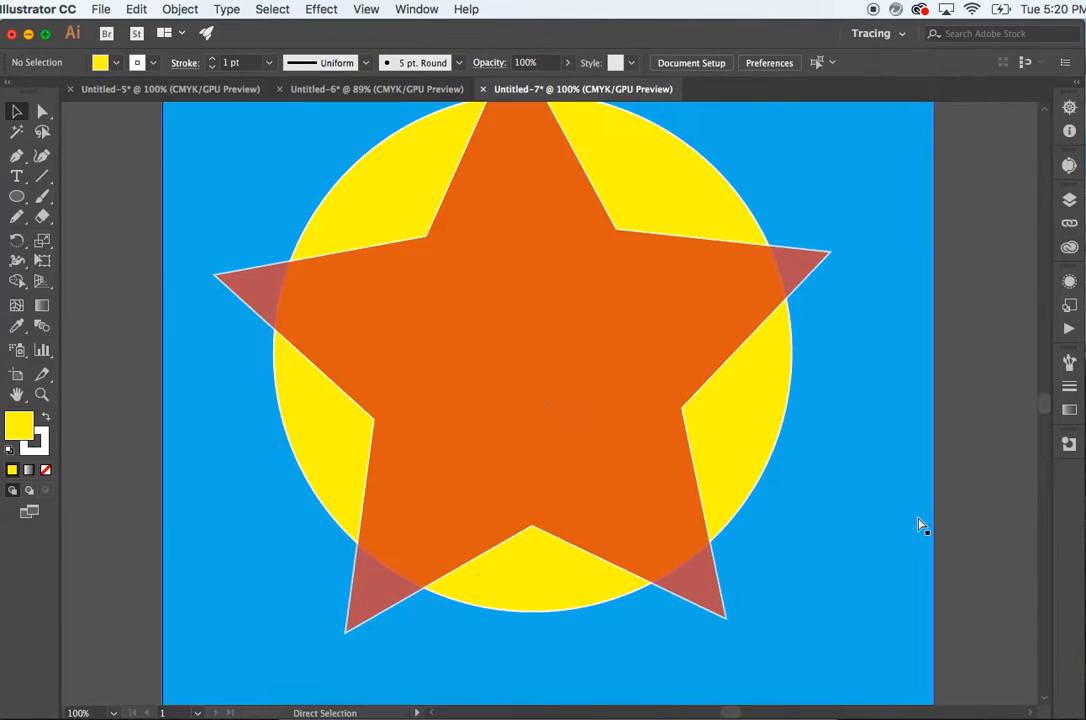
scroll(920, 525, "up", 2)
scroll(920, 525, "left", 2)
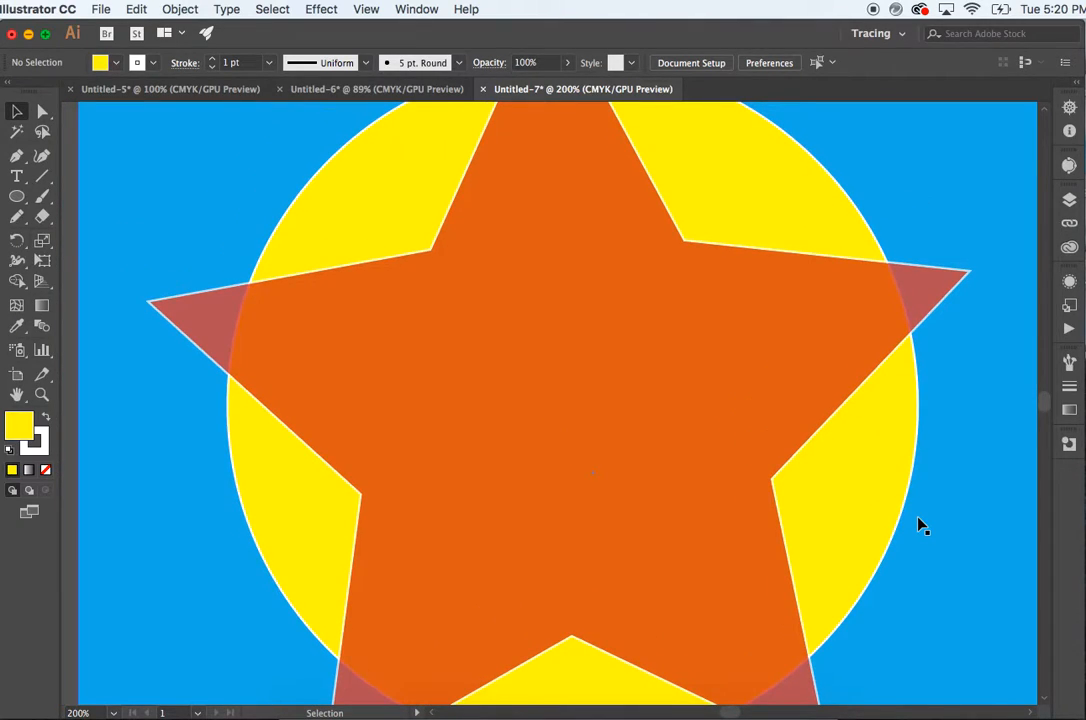
left_click(17, 179)
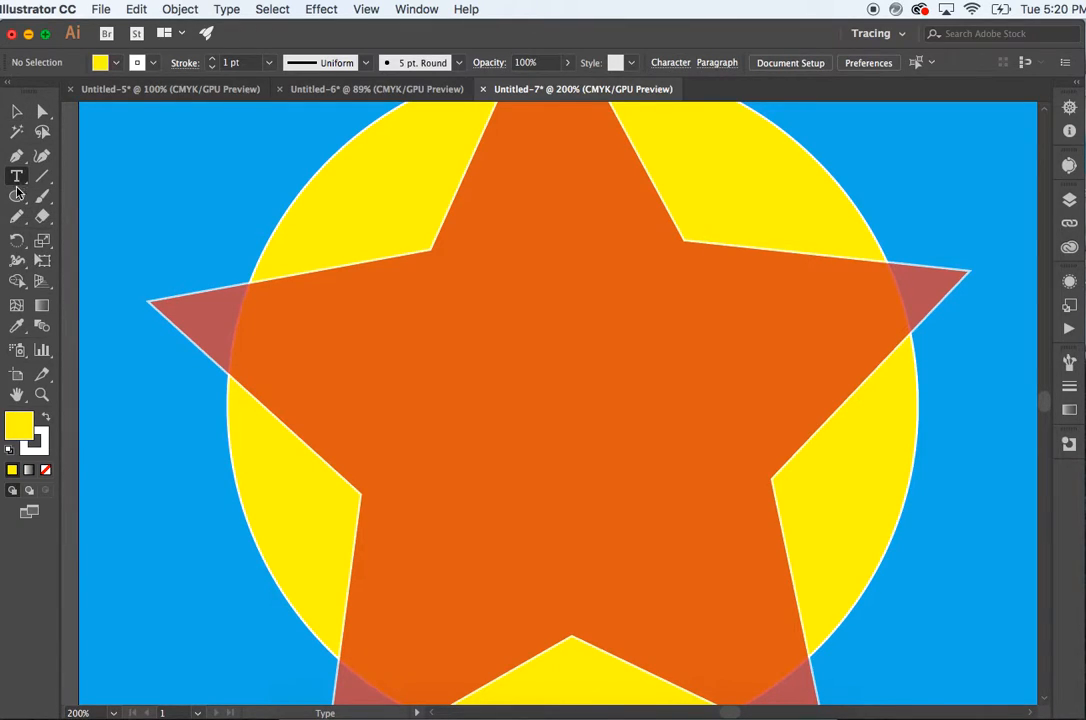
left_click_drag(392, 291, 737, 518)
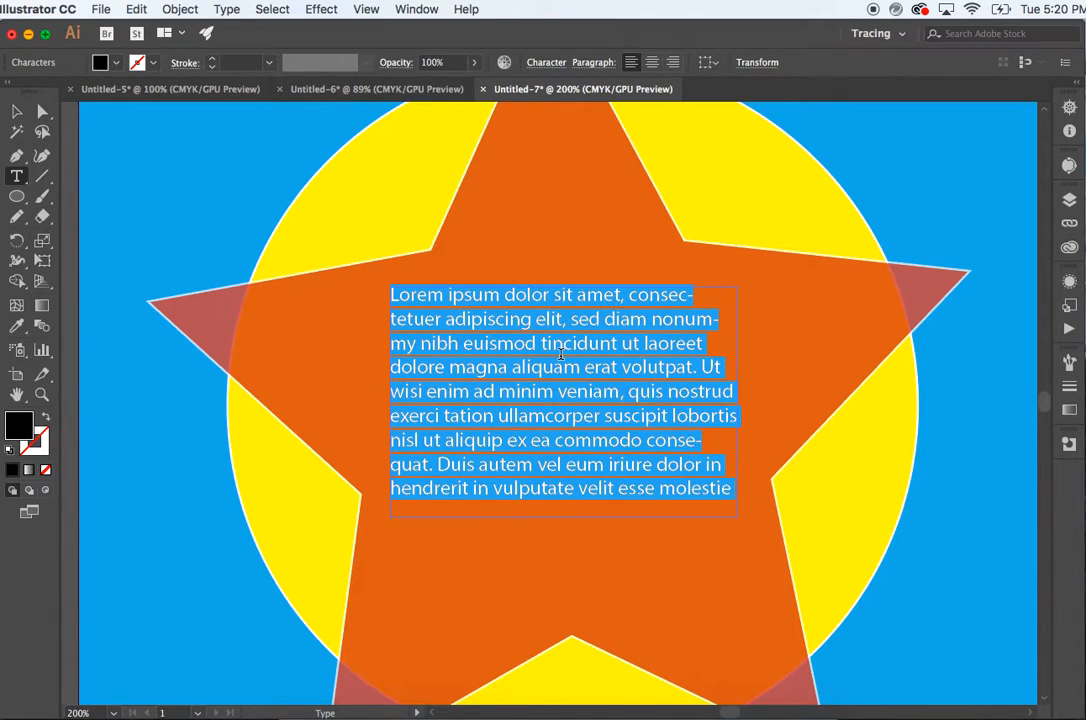
type("NAMW")
key("BackSpace")
type("E")
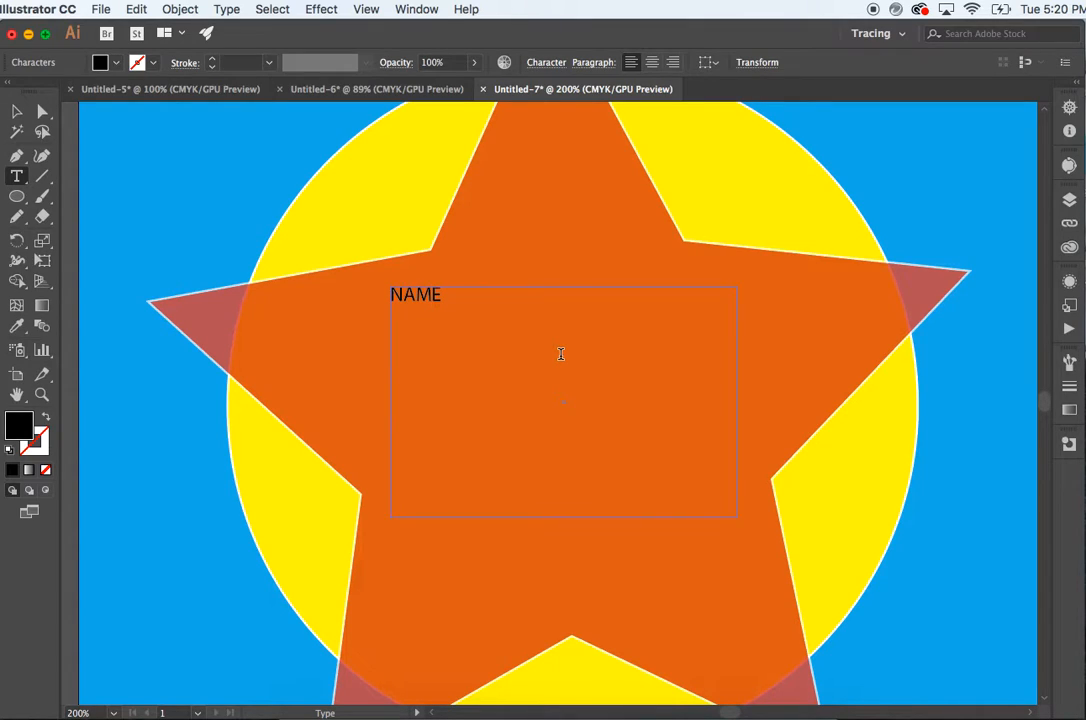
left_click(16, 113)
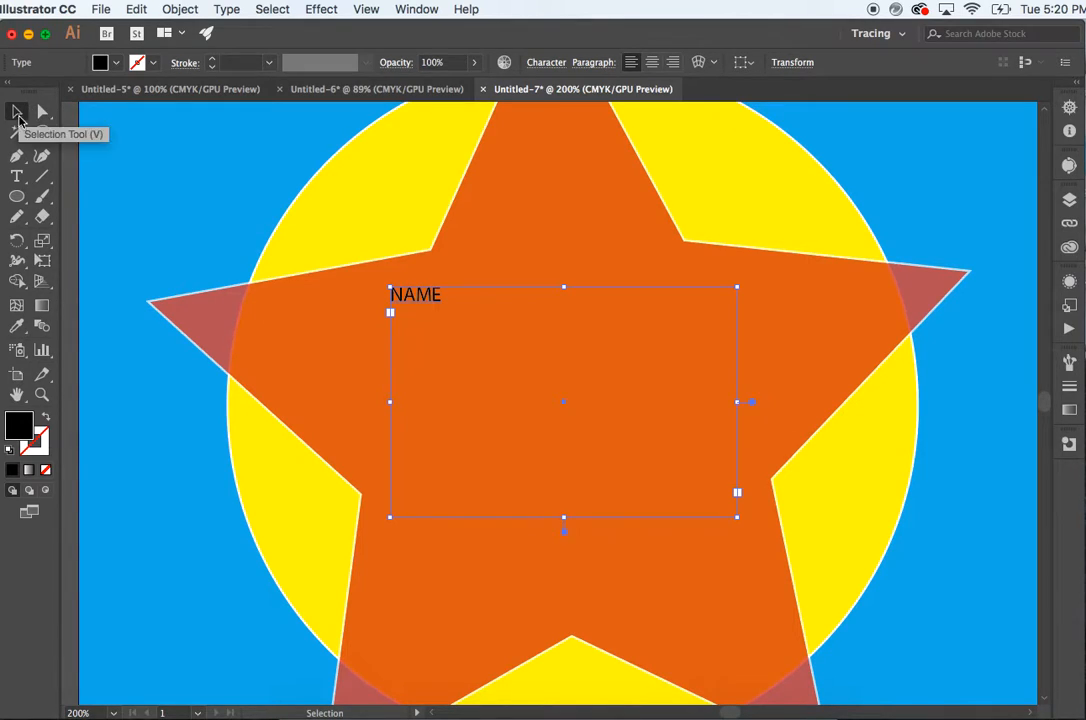
Select the NAME text frame as an object and set its font to Mrs. Monster Expanded Italic
left_click(17, 176)
left_click(453, 300)
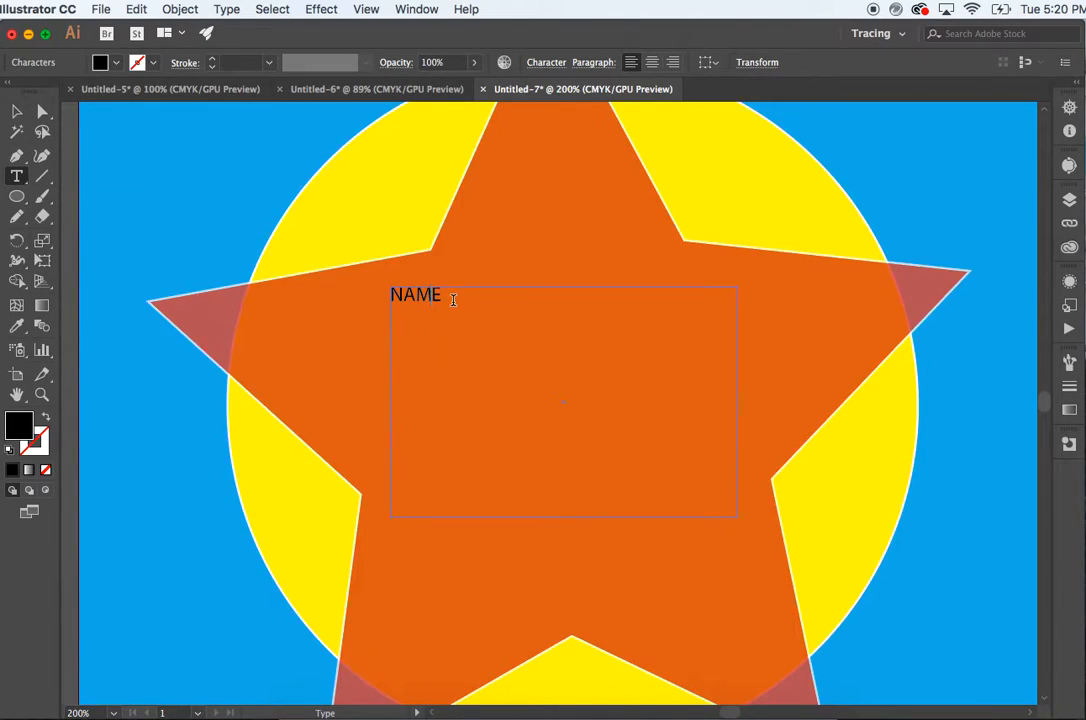
left_click_drag(453, 300, 391, 302)
left_click(16, 111)
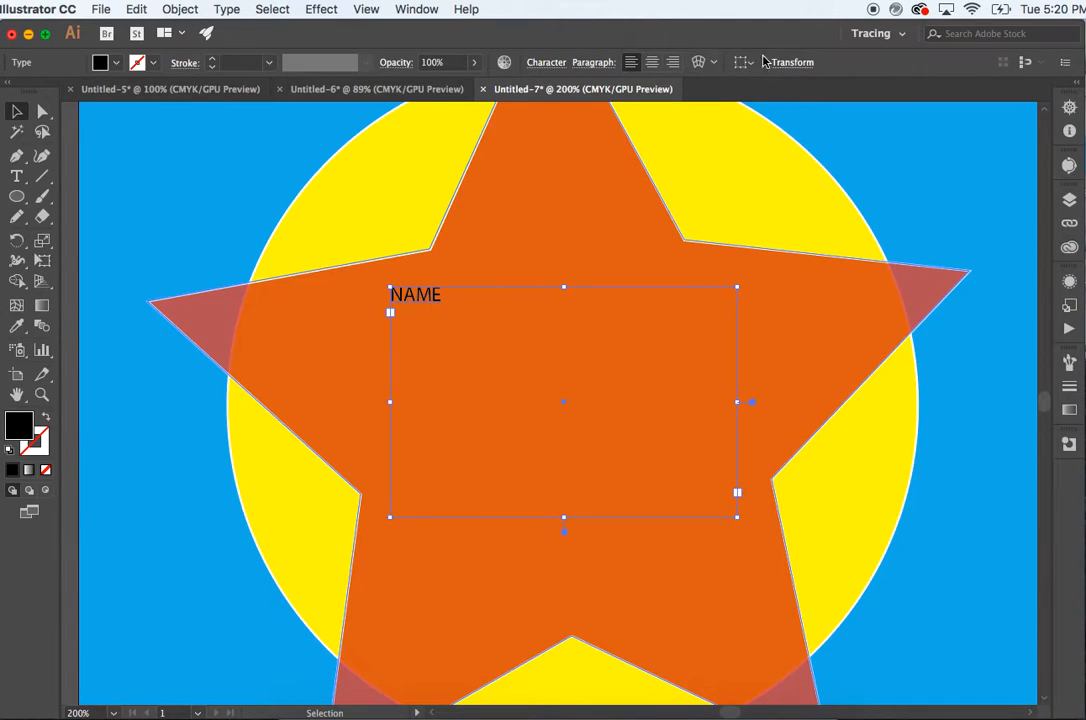
left_click(540, 63)
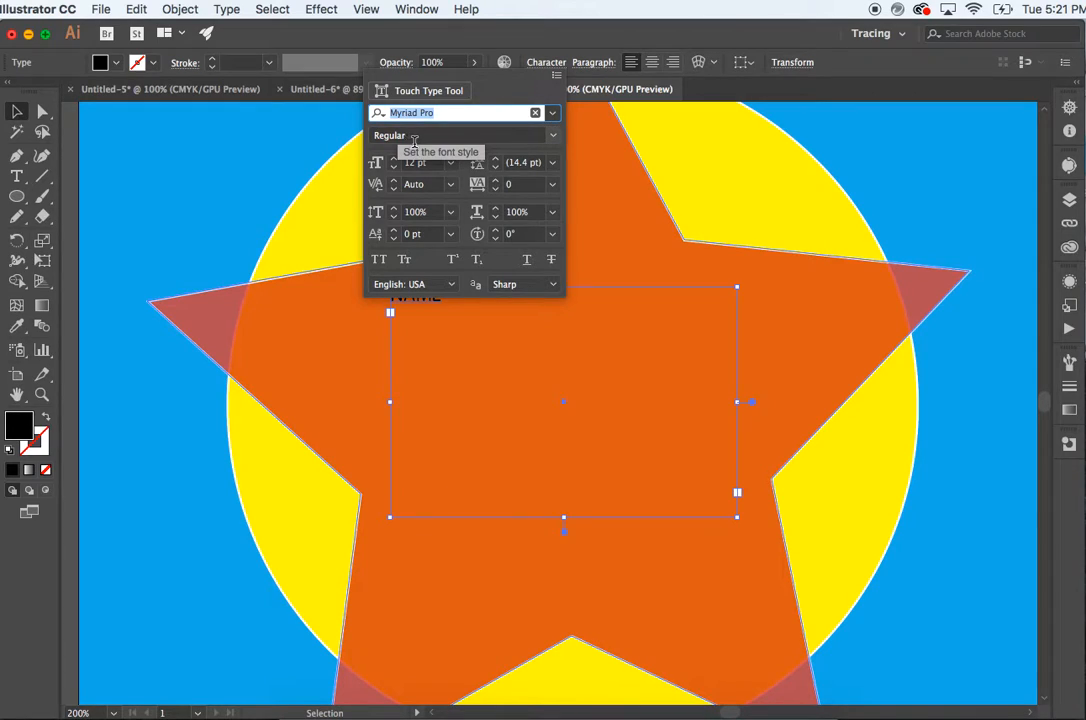
left_click(550, 138)
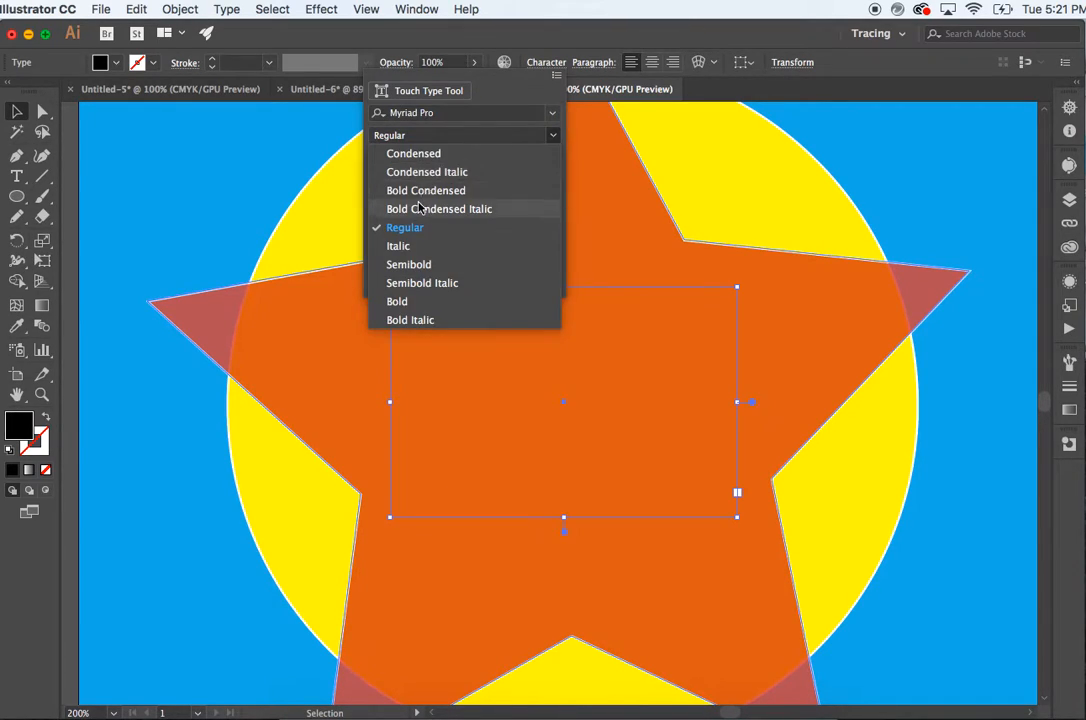
left_click(418, 209)
left_click(552, 113)
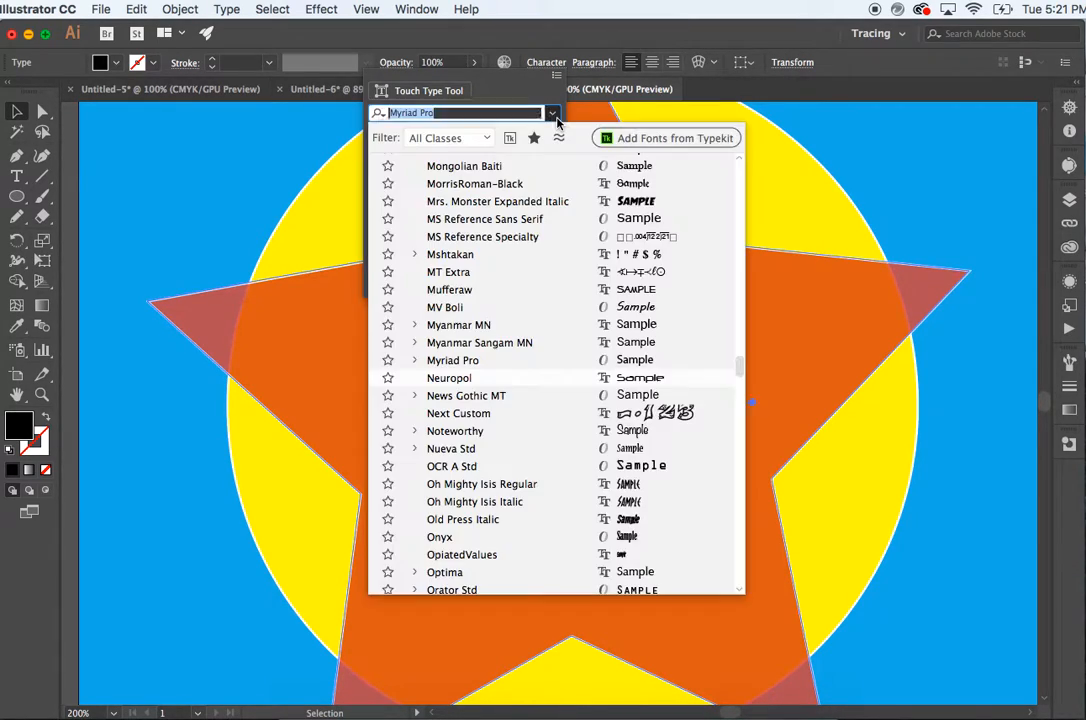
left_click(550, 202)
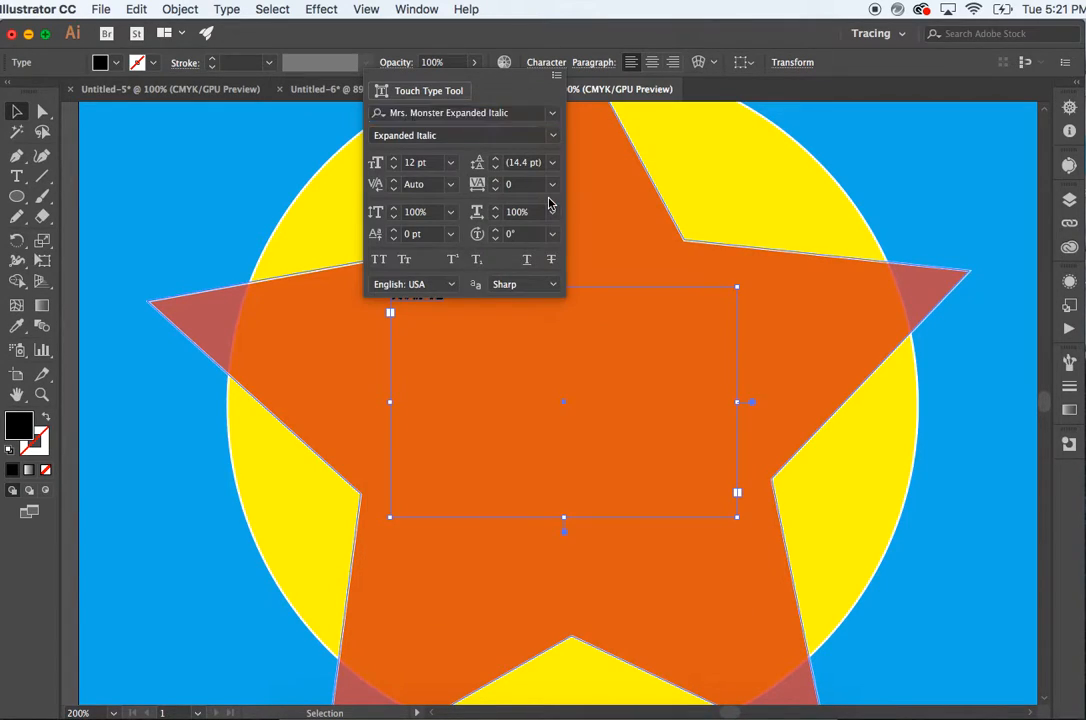
Enlarge the NAME text to a font size of 100 pt
left_click(450, 162)
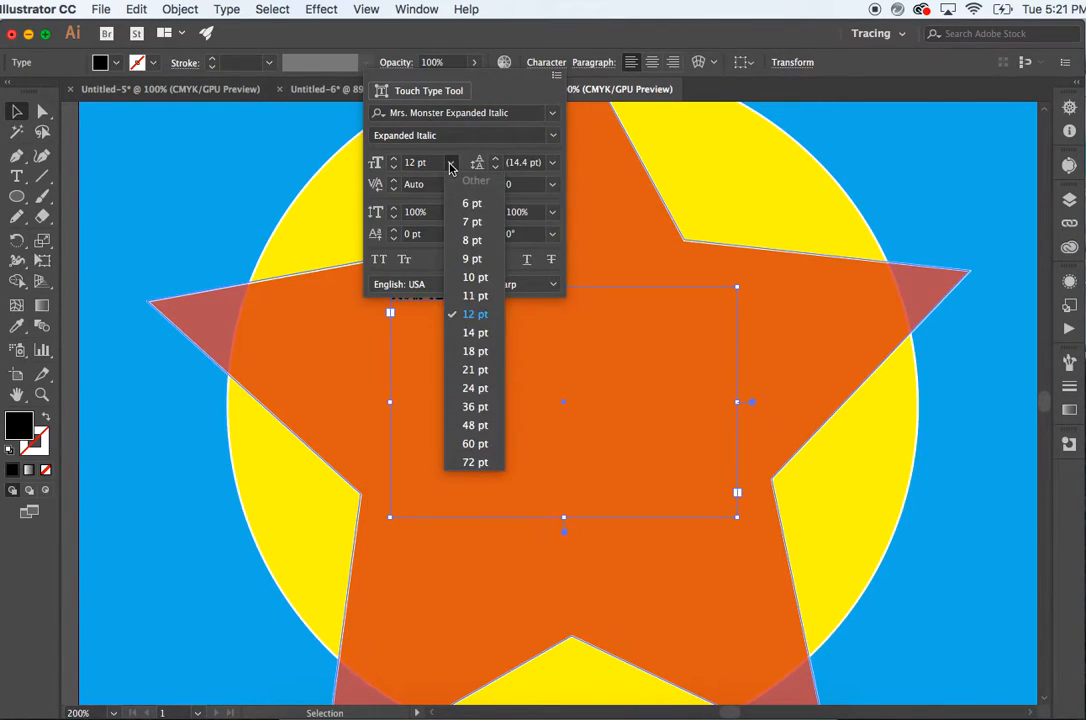
left_click(475, 462)
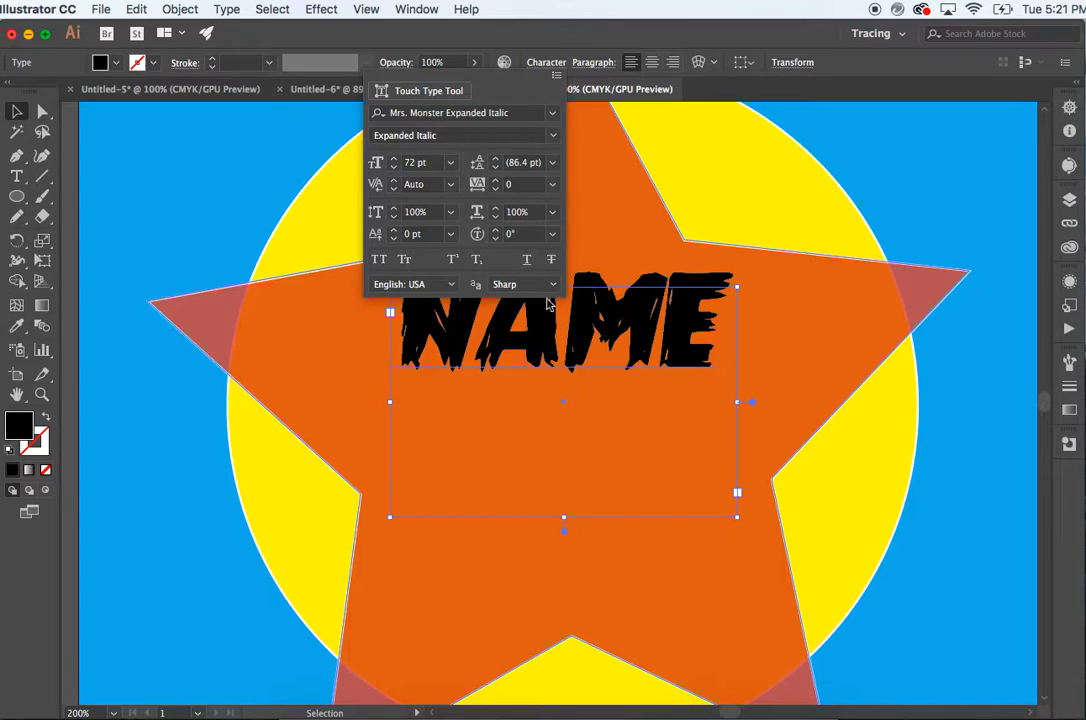
left_click(415, 162)
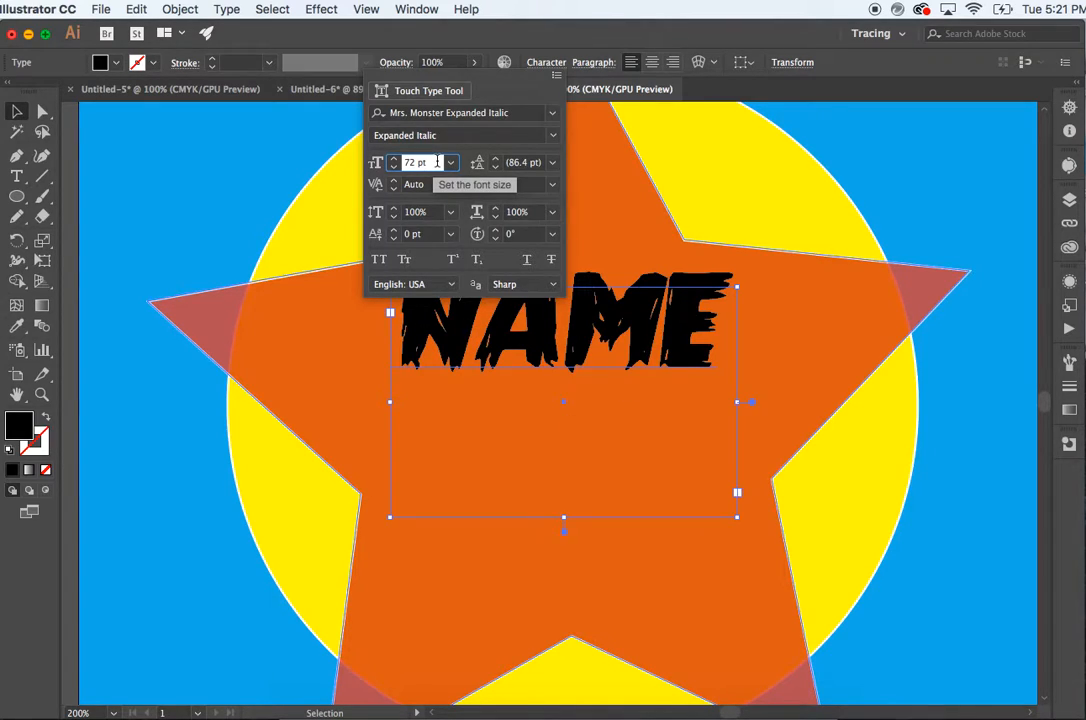
type("100")
key("Return")
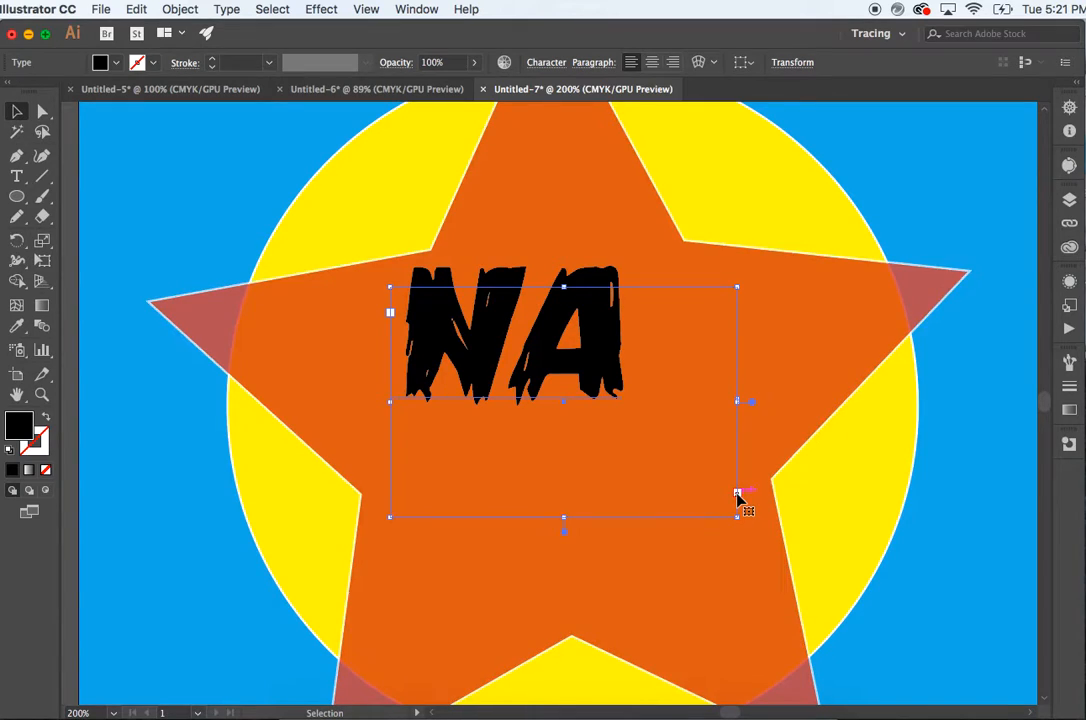
Widen the text frame until the full word NAME fits, move it to the star's center, and shorten the frame's height
scroll(737, 497, "right", 5)
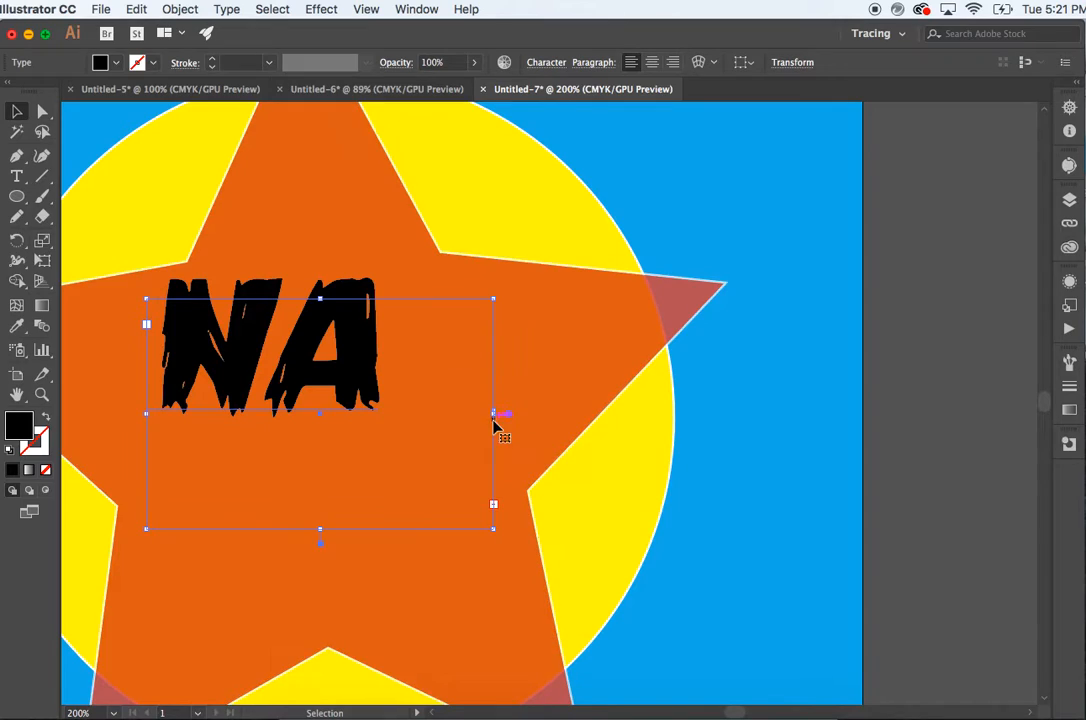
left_click_drag(497, 412, 687, 416)
scroll(687, 416, "left", 5)
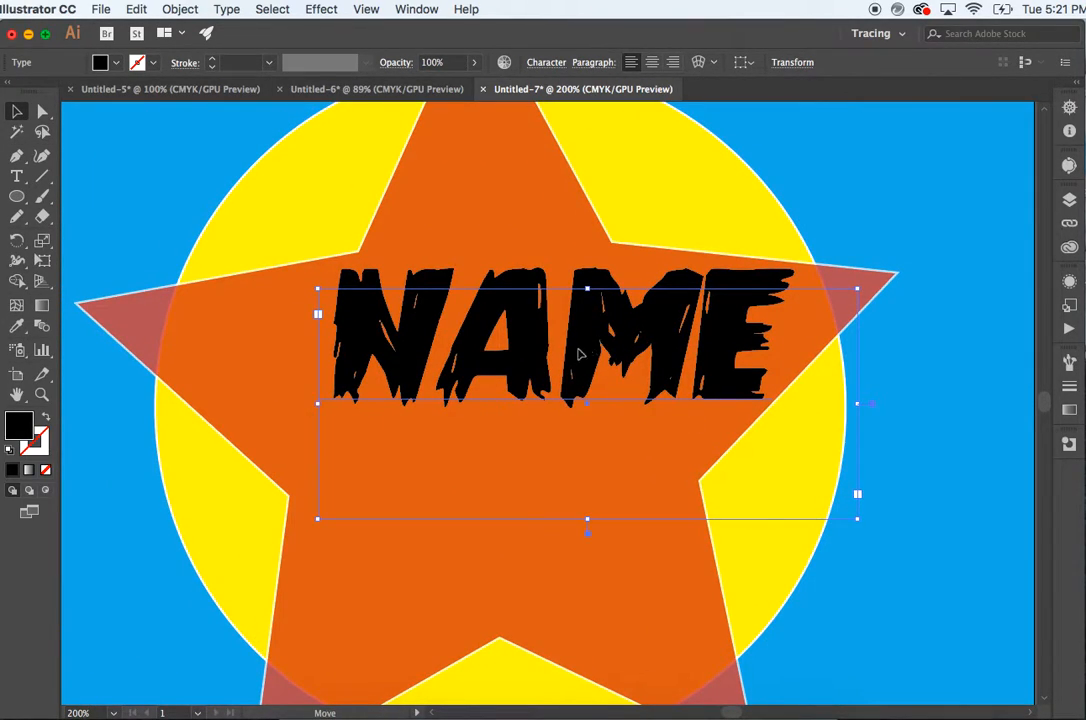
left_click_drag(583, 349, 514, 400)
left_click_drag(518, 569, 519, 486)
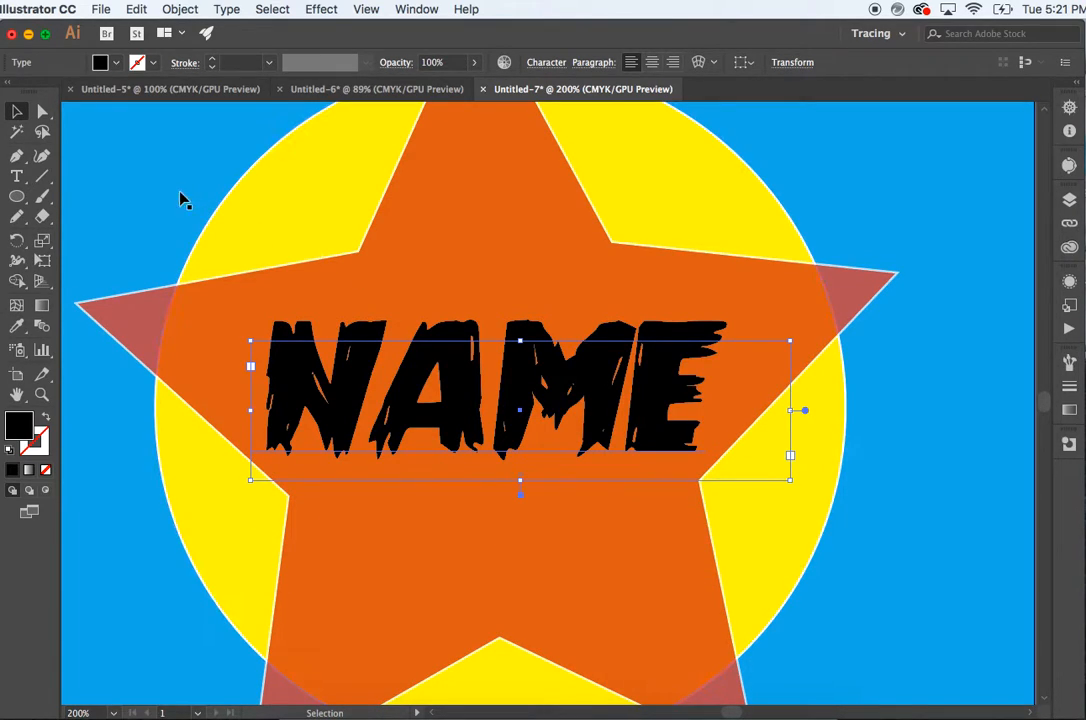
Fill the NAME text with medium blue and tighten its tracking to -15
left_click(117, 64)
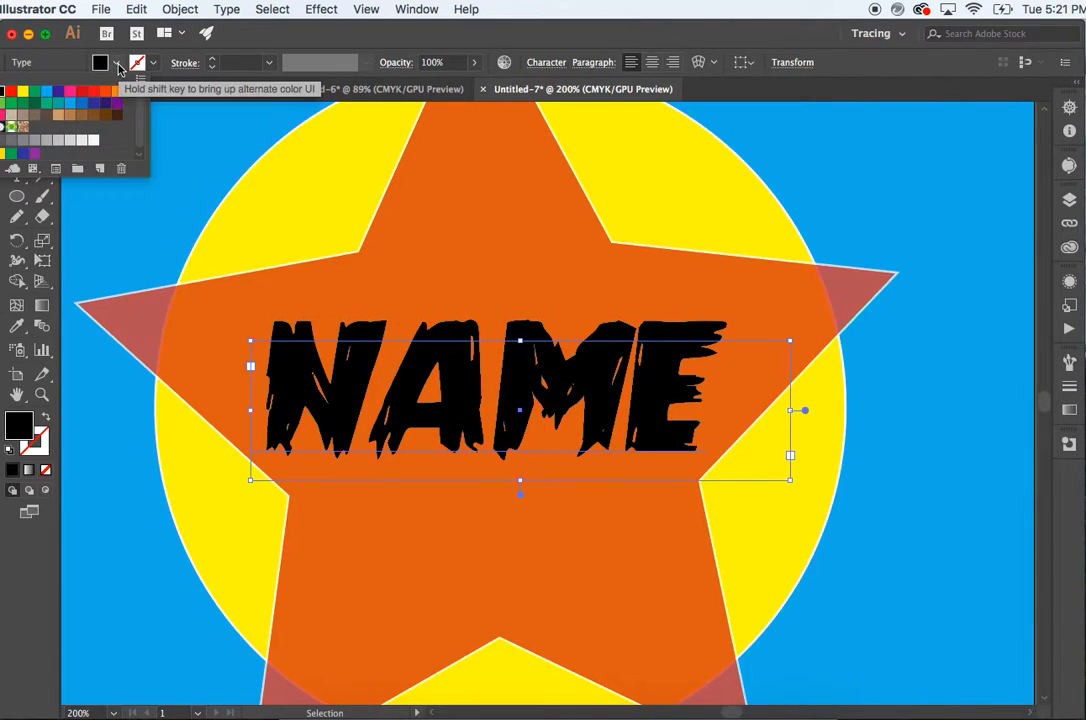
left_click(82, 103)
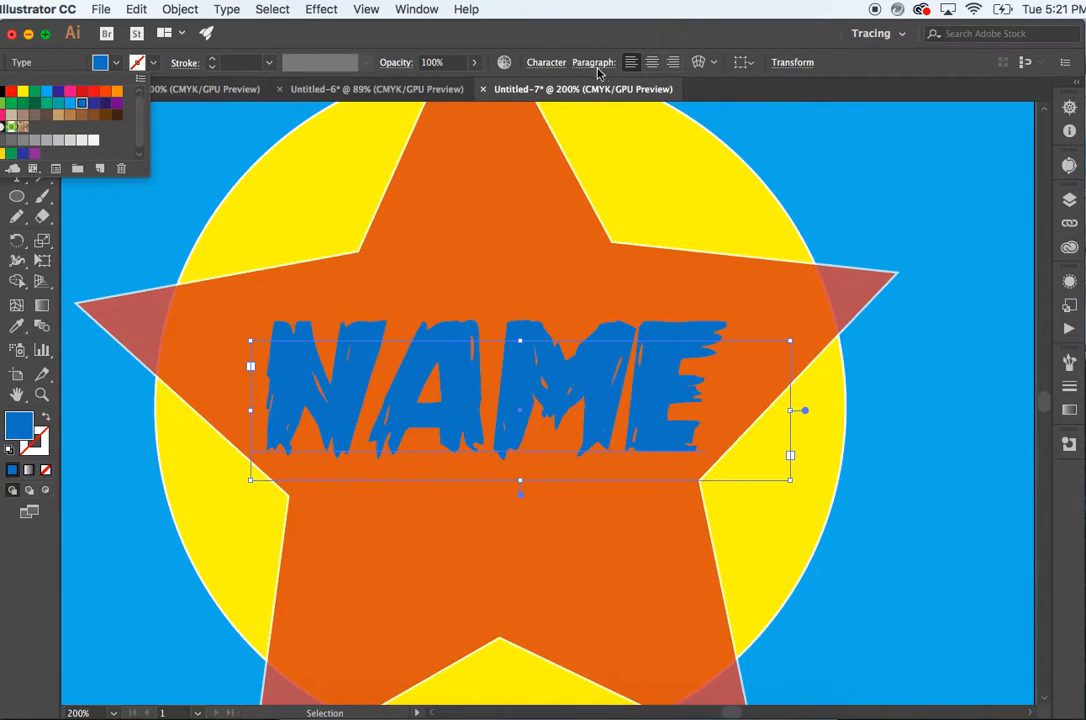
left_click(545, 63)
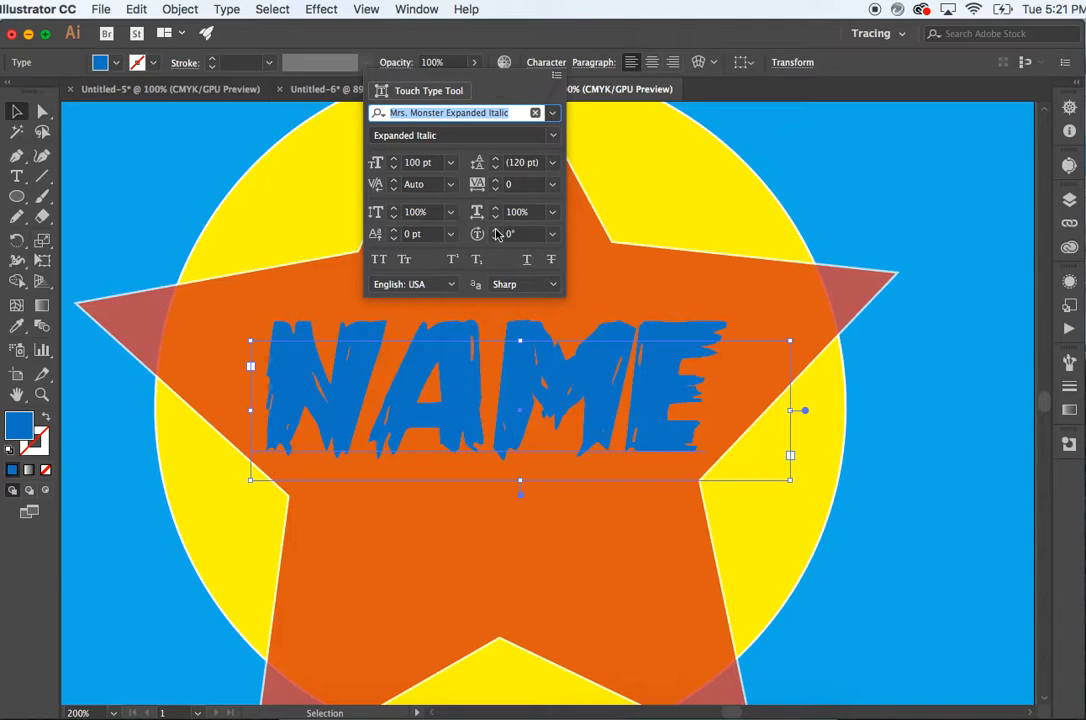
left_click_drag(495, 192, 495, 192)
left_click(497, 193)
Try superscript, subscript, underline and strikethrough on the NAME text, and turn them all off again
left_click(451, 260)
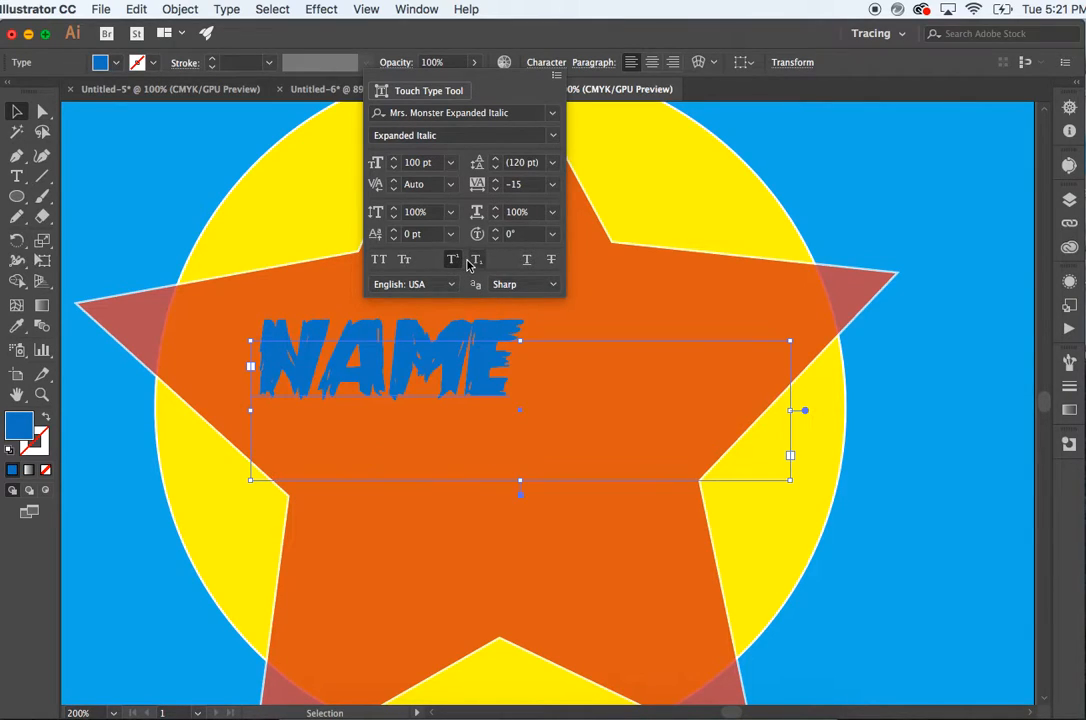
left_click(476, 260)
left_click(527, 260)
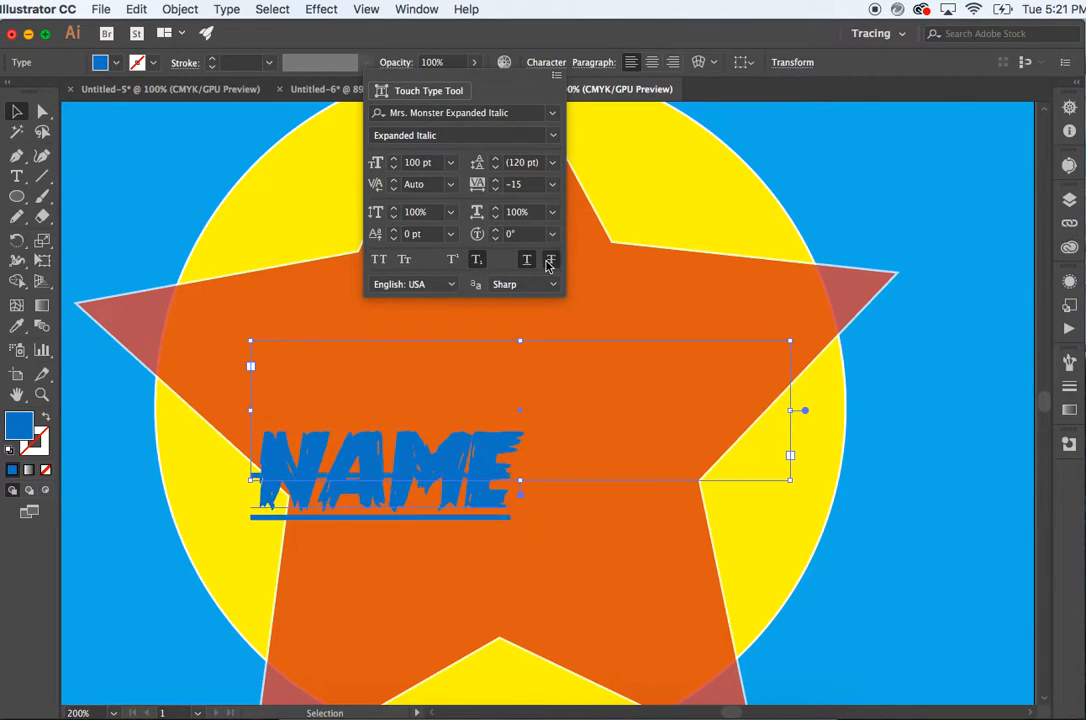
left_click(528, 260)
left_click(476, 262)
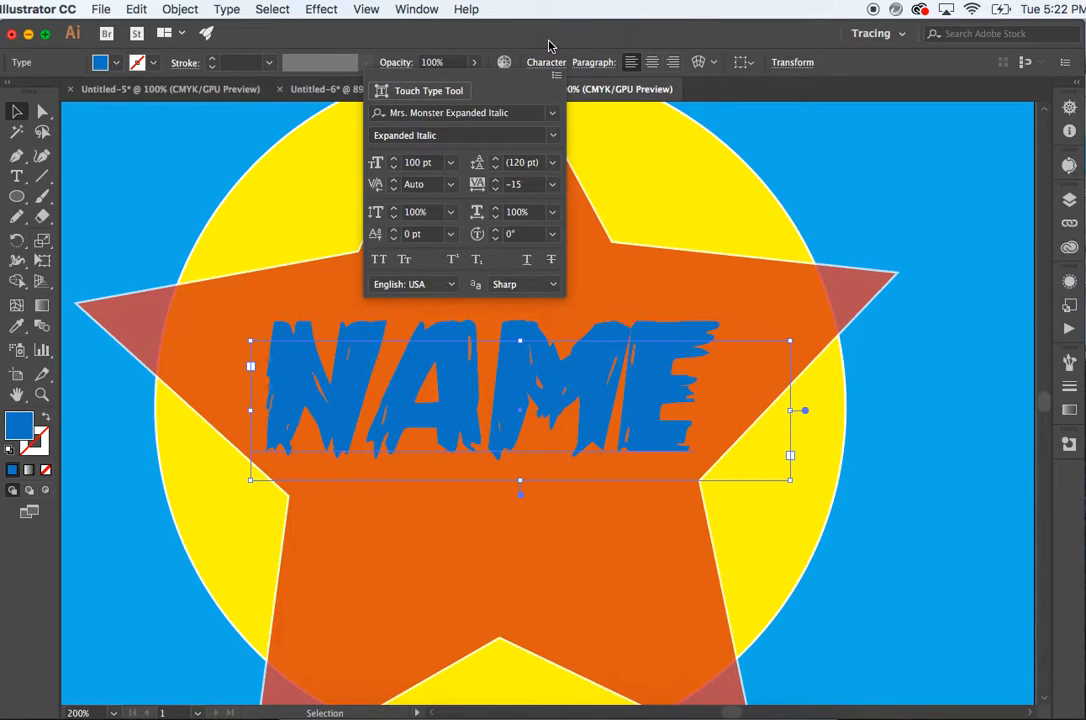
Try center and right alignment on the NAME text, and restore left alignment
left_click(652, 62)
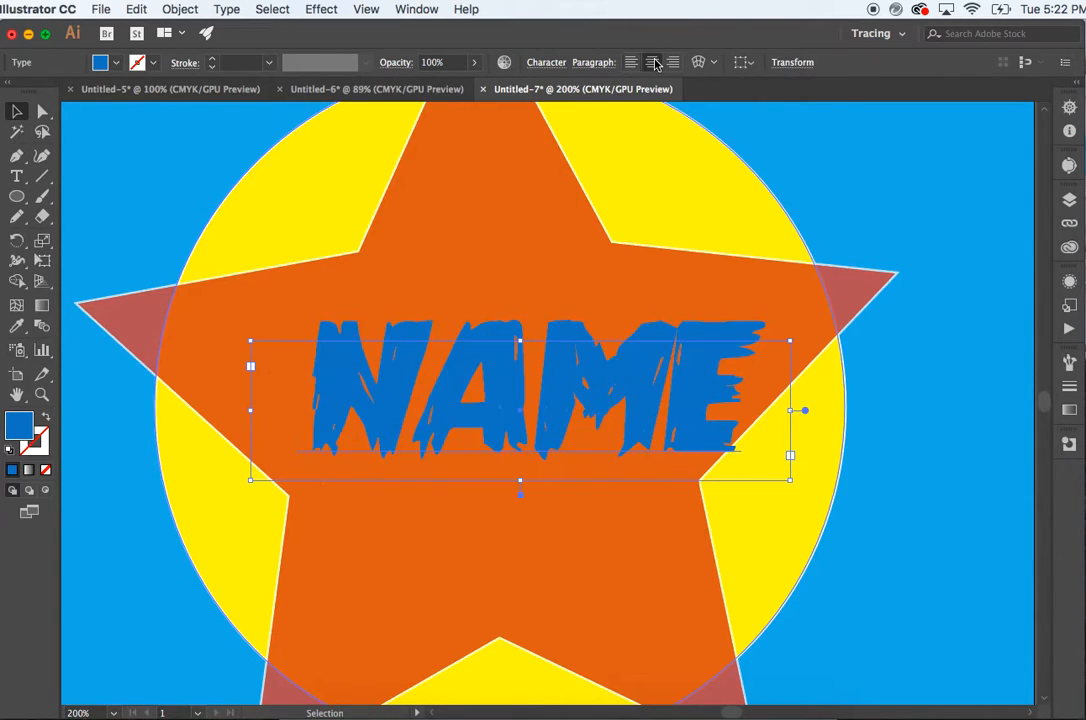
left_click(673, 62)
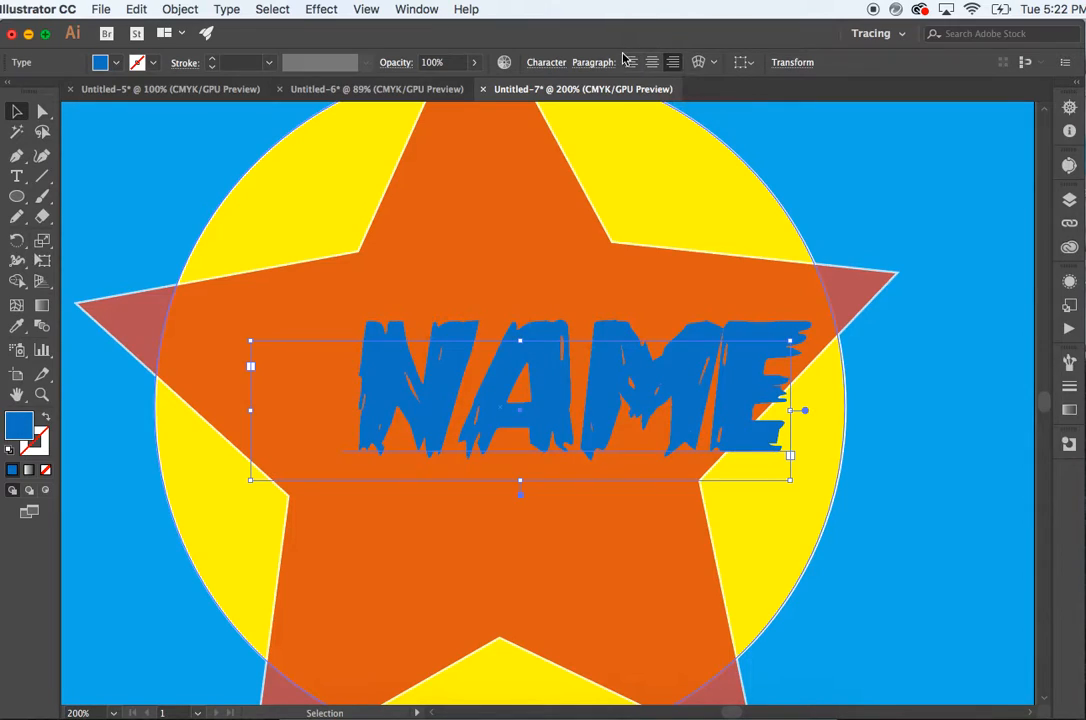
left_click(631, 62)
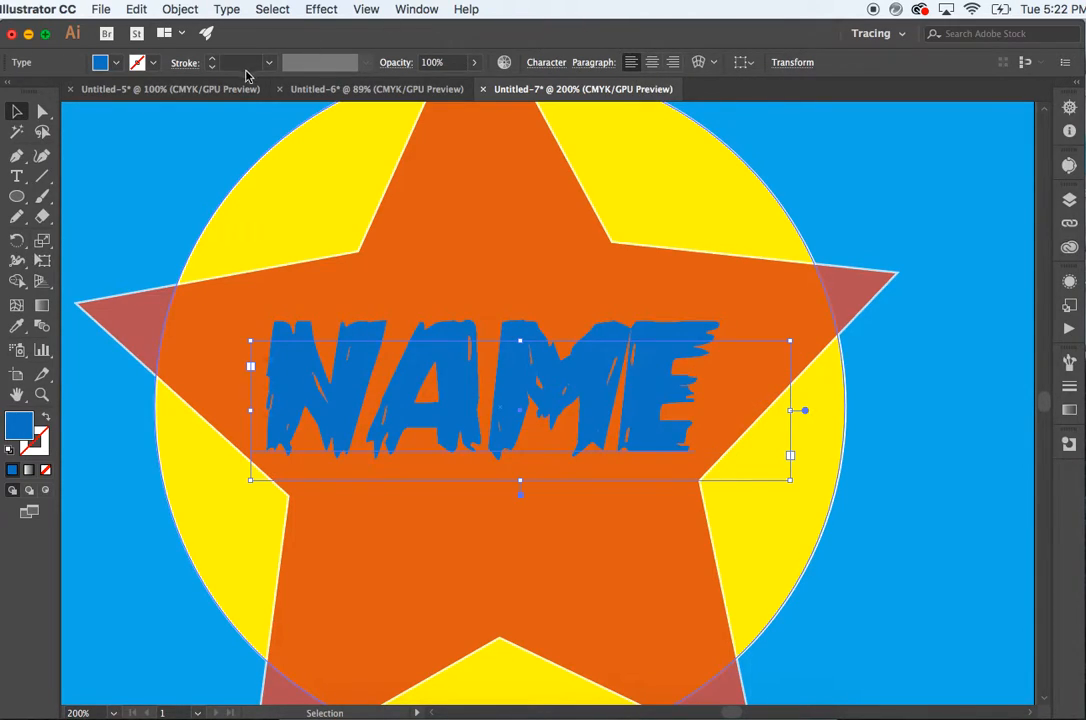
Give the NAME text a 1 pt red-orange stroke
left_click(137, 62)
left_click(116, 91)
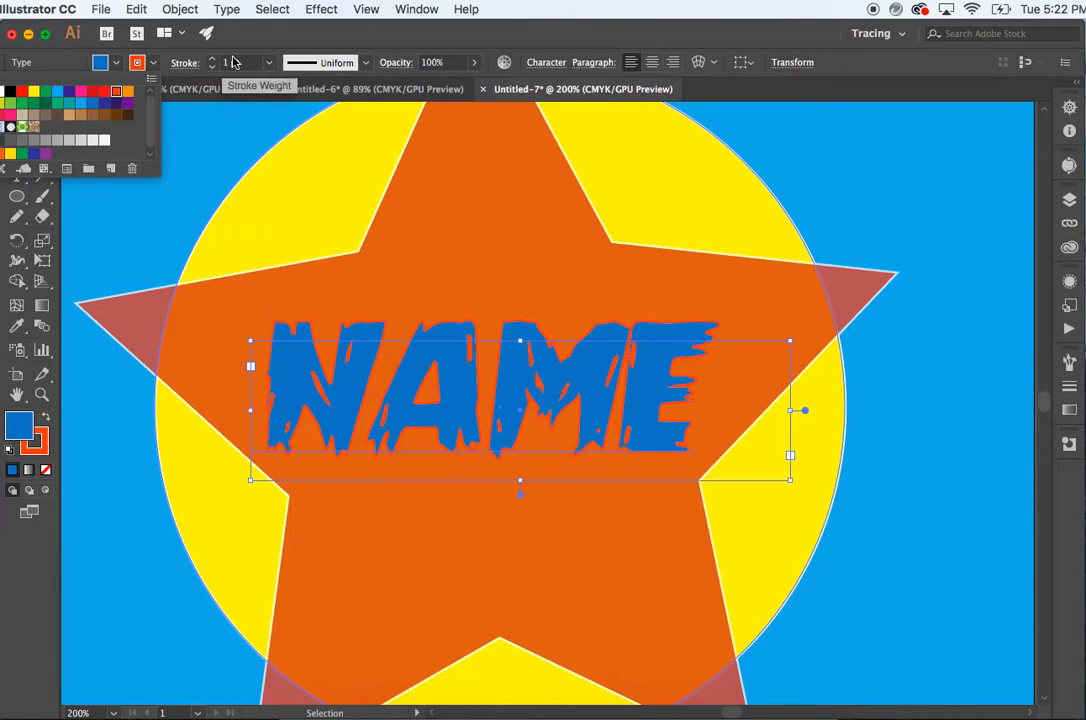
left_click(447, 294)
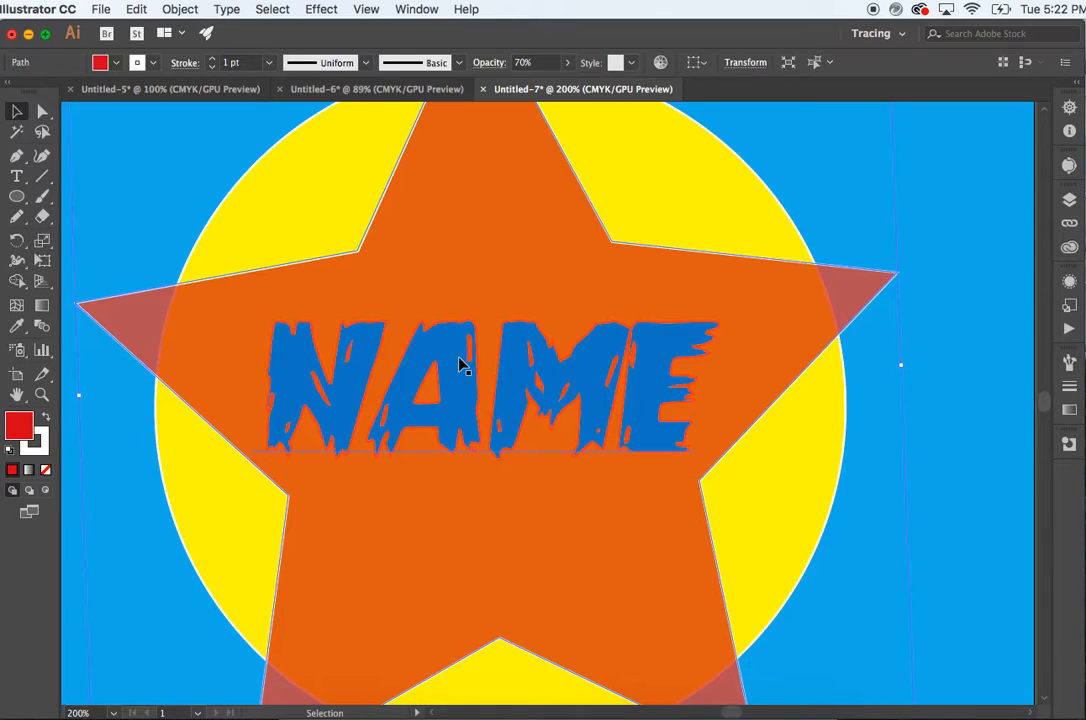
left_click(461, 366)
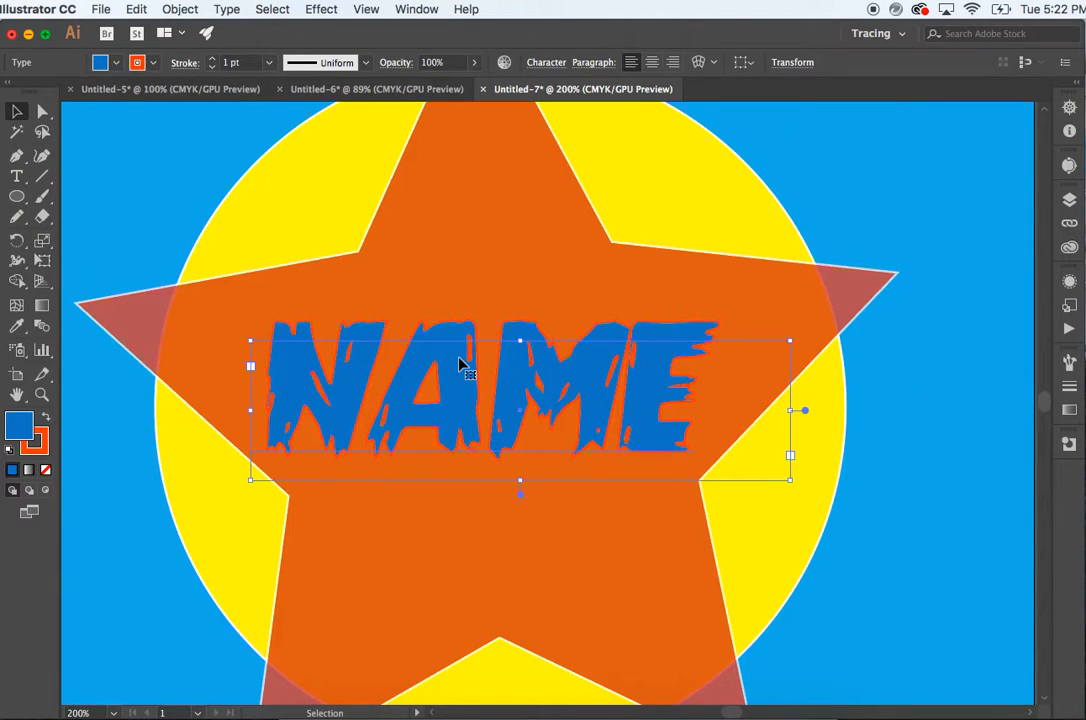
scroll(461, 366, "right", 5)
scroll(461, 366, "up", 2)
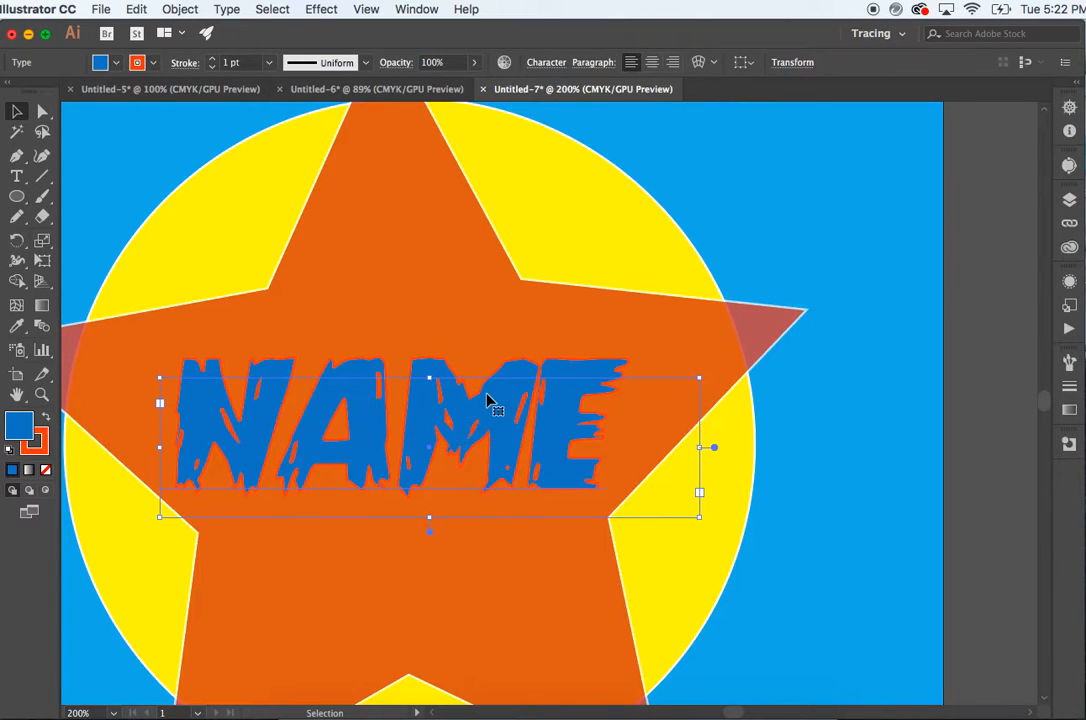
Rotate the red star clockwise so its upper point tilts toward the artboard's upper right
left_click(431, 271)
scroll(431, 272, "up", 5)
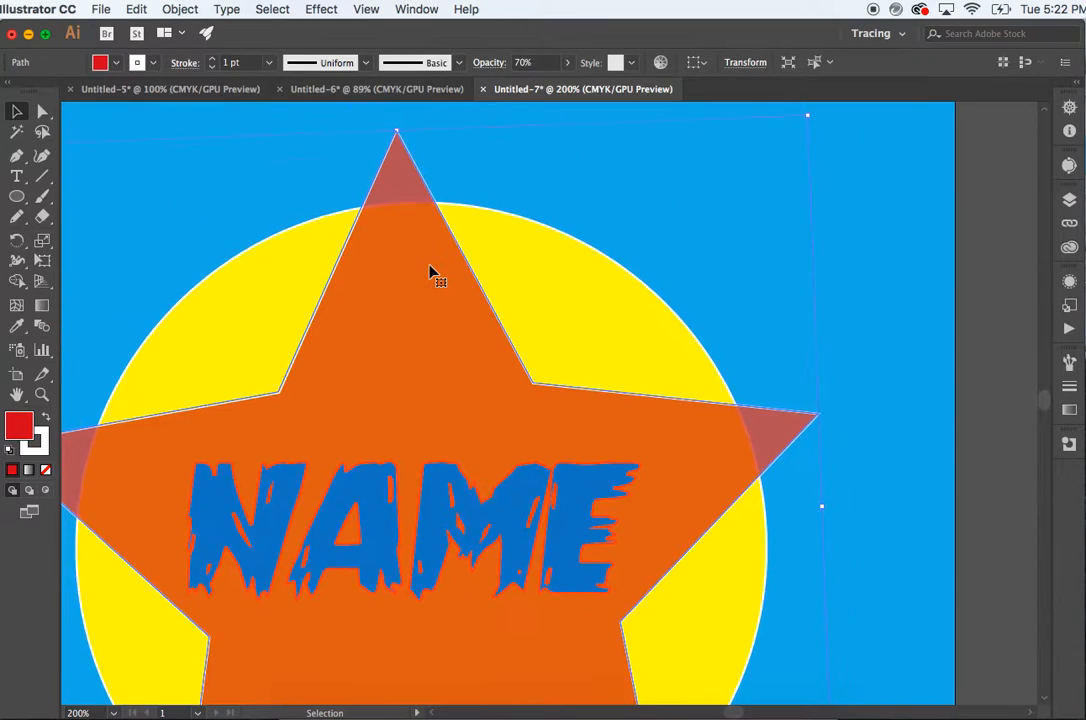
scroll(433, 273, "right", 3)
scroll(433, 273, "up", 1)
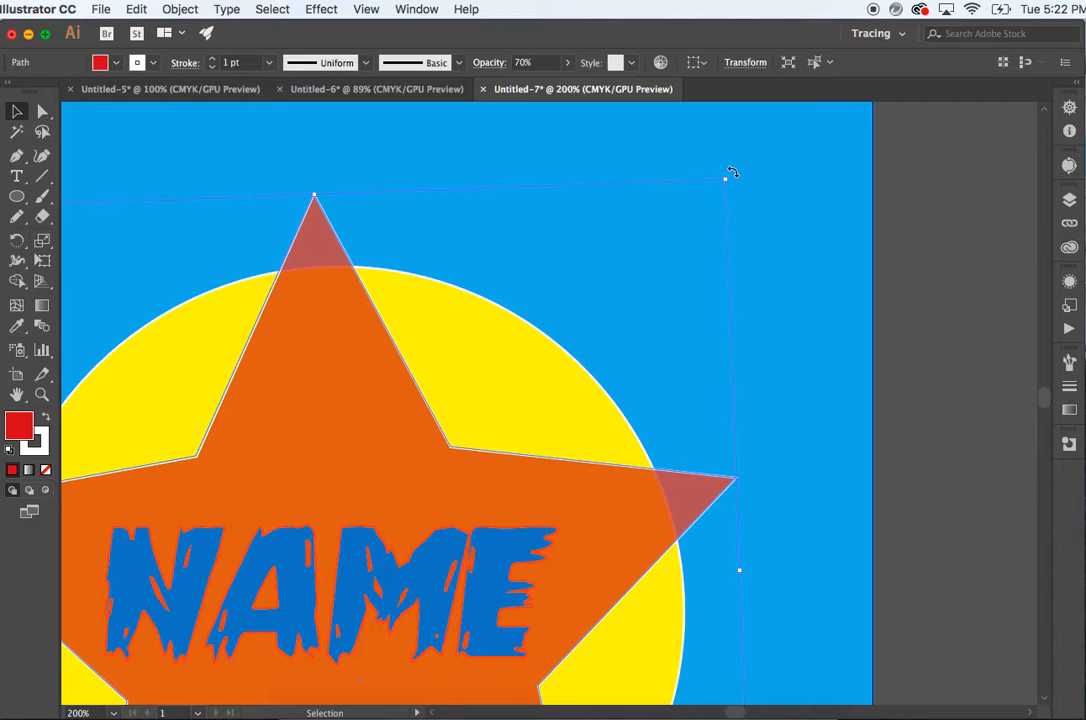
mouse_move(732, 172)
left_mouse_down()
mouse_move(783, 223)
mouse_move(865, 428)
left_mouse_up()
scroll(866, 430, "left", 3)
scroll(866, 430, "down", 2)
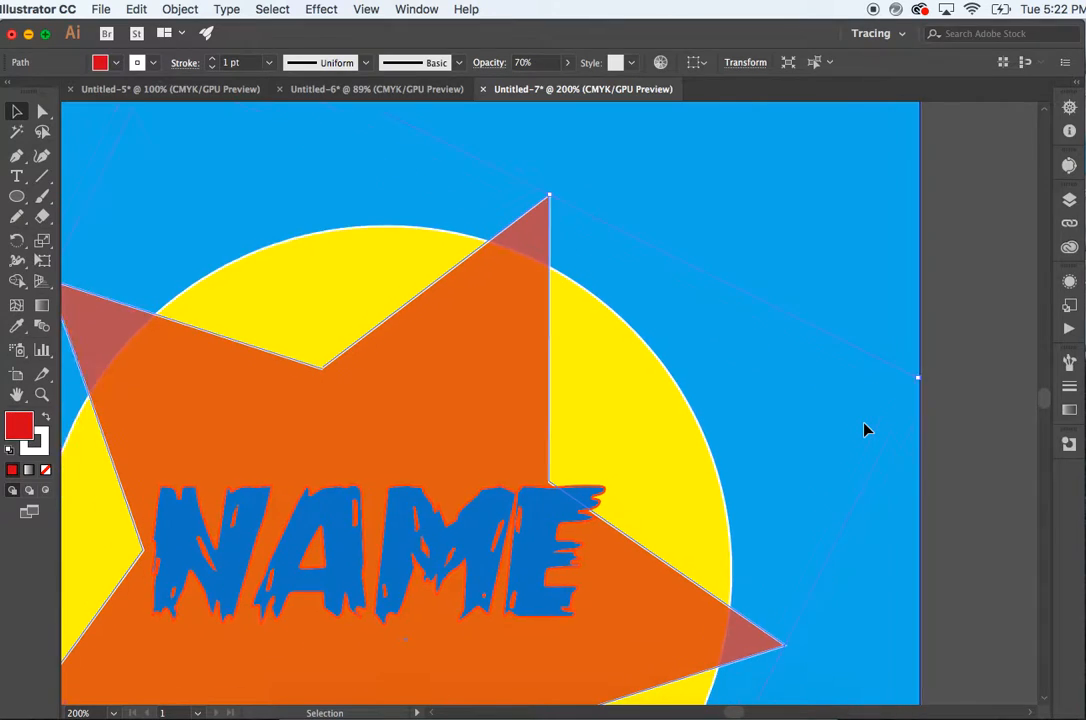
scroll(866, 430, "down", 3)
scroll(866, 430, "left", 1)
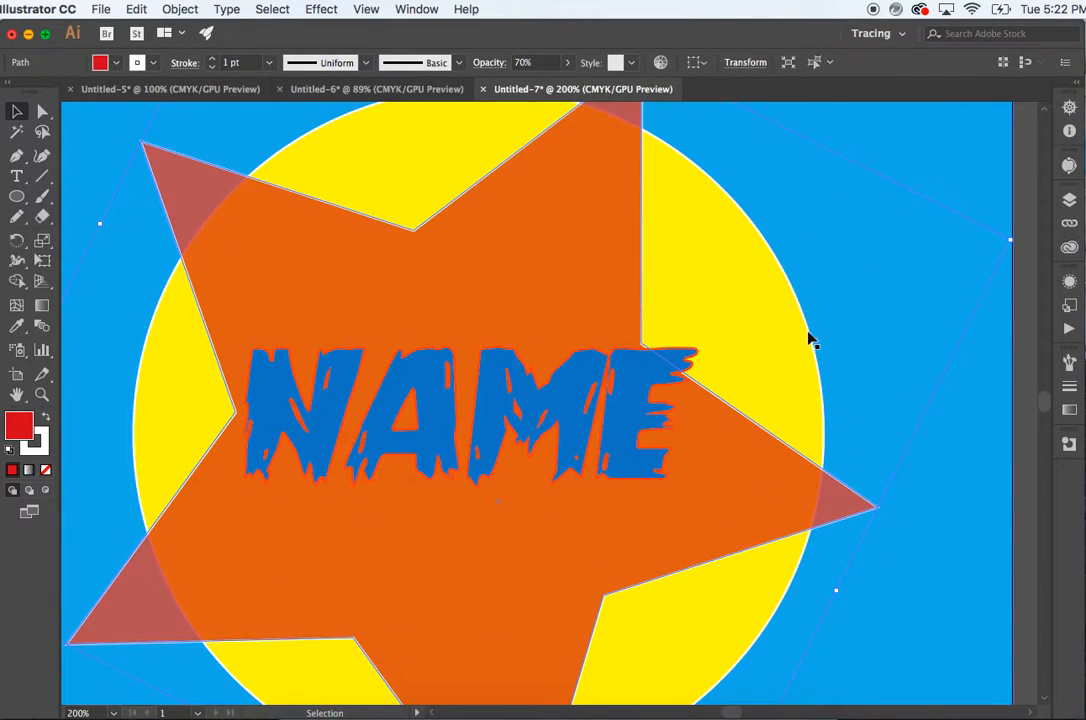
Try rotating the NAME text by turning its text frame
left_click(553, 410)
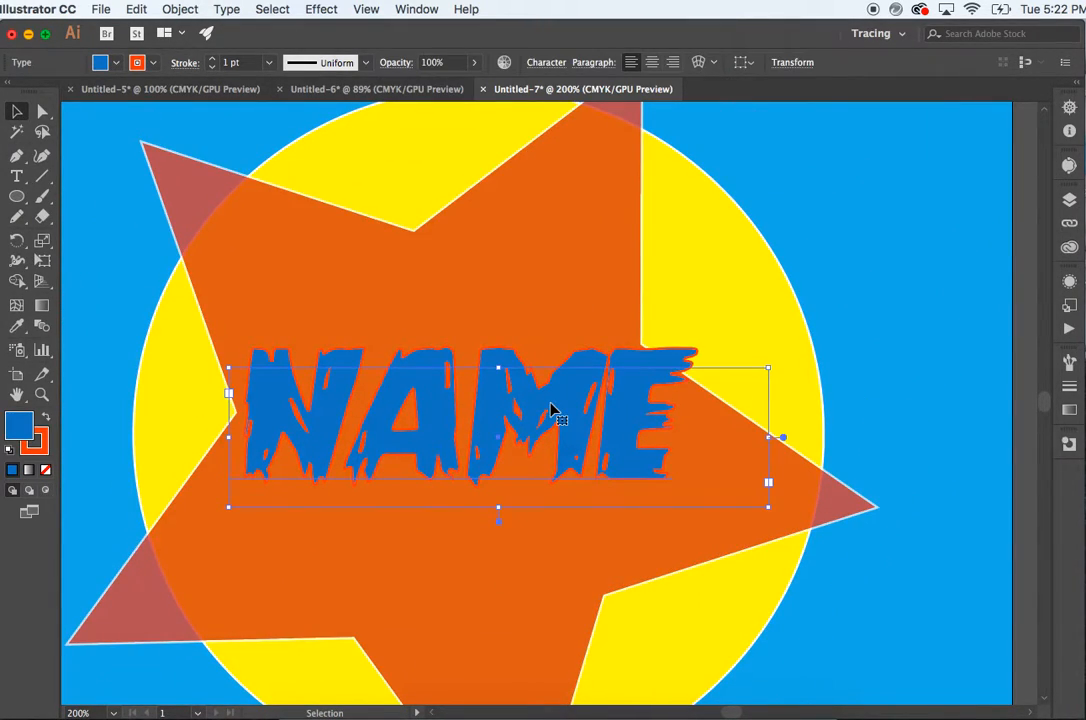
scroll(550, 408, "left", 2)
scroll(550, 408, "up", 1)
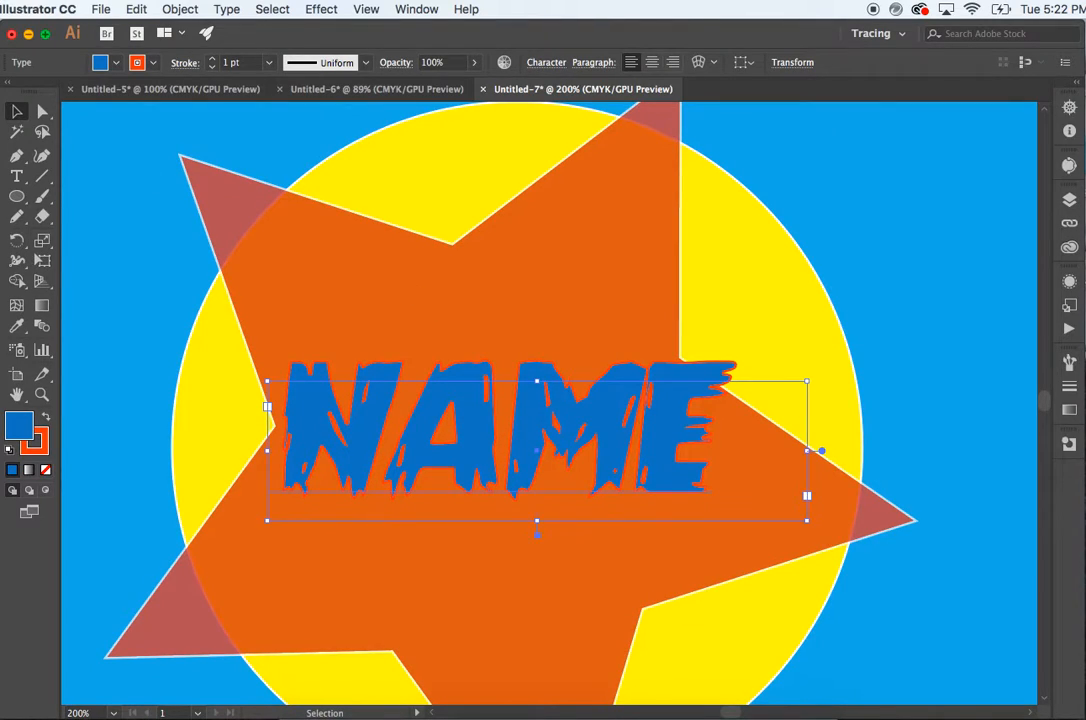
left_click(18, 117)
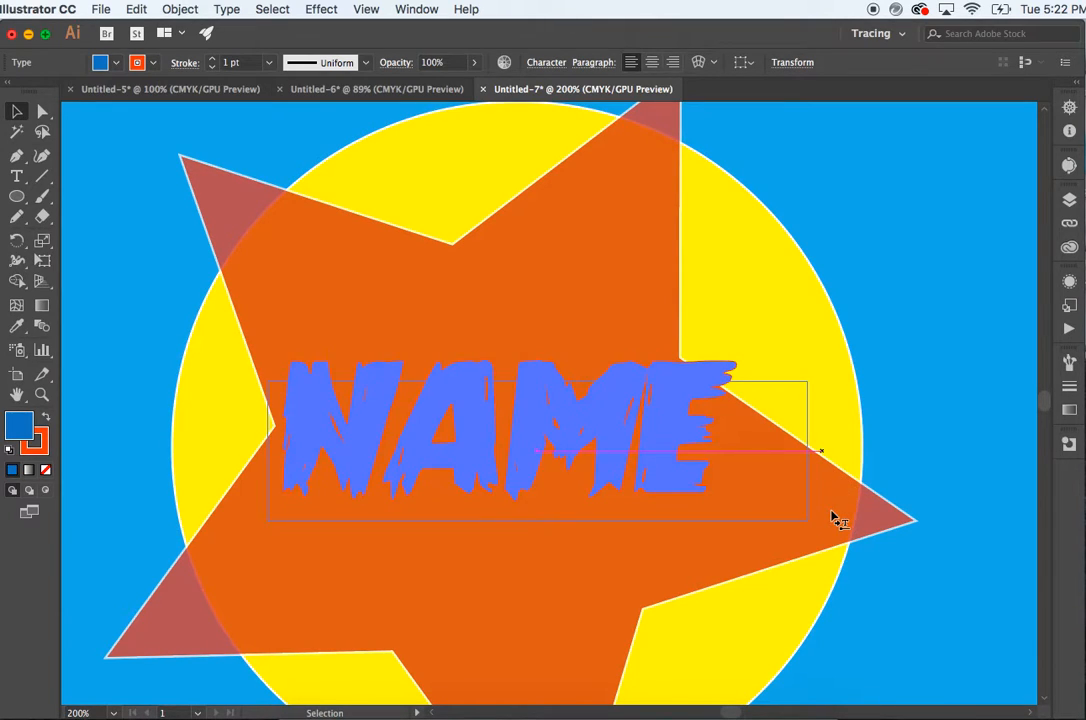
left_click_drag(812, 374, 819, 511)
key("super+z")
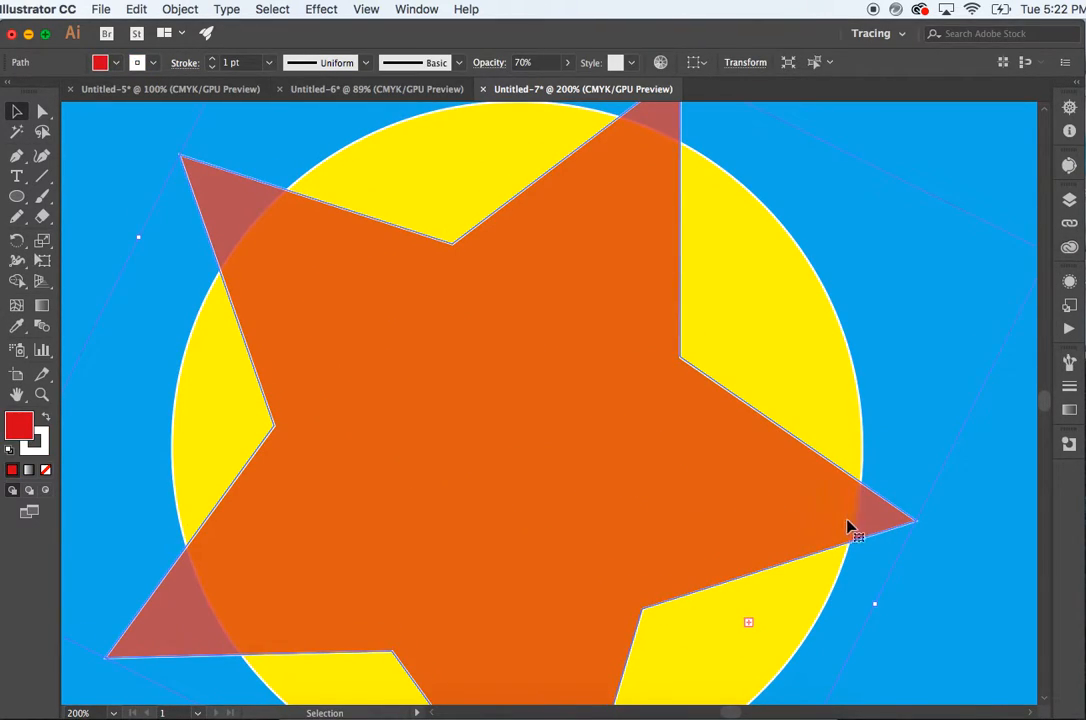
Enlarge the rotated text frame until NAME fits again, and turn the frame back to horizontal
left_click(750, 626)
left_click(756, 632)
left_click_drag(729, 648, 746, 275)
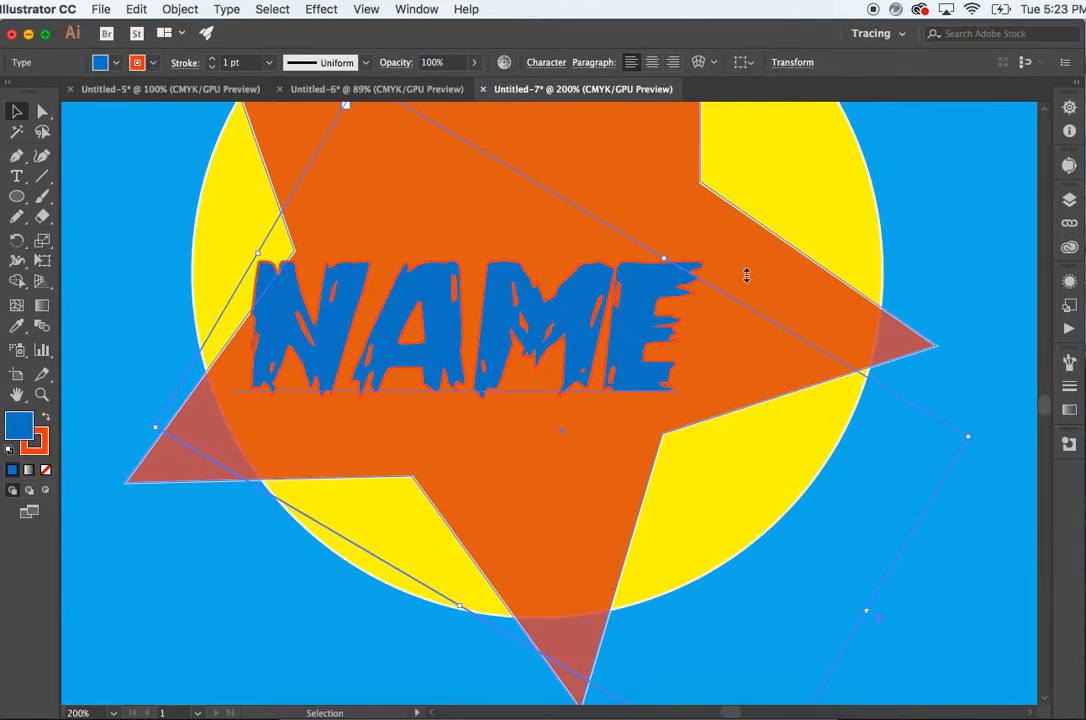
left_click_drag(975, 440, 899, 250)
scroll(655, 203, "up", 5)
scroll(655, 203, "left", 4)
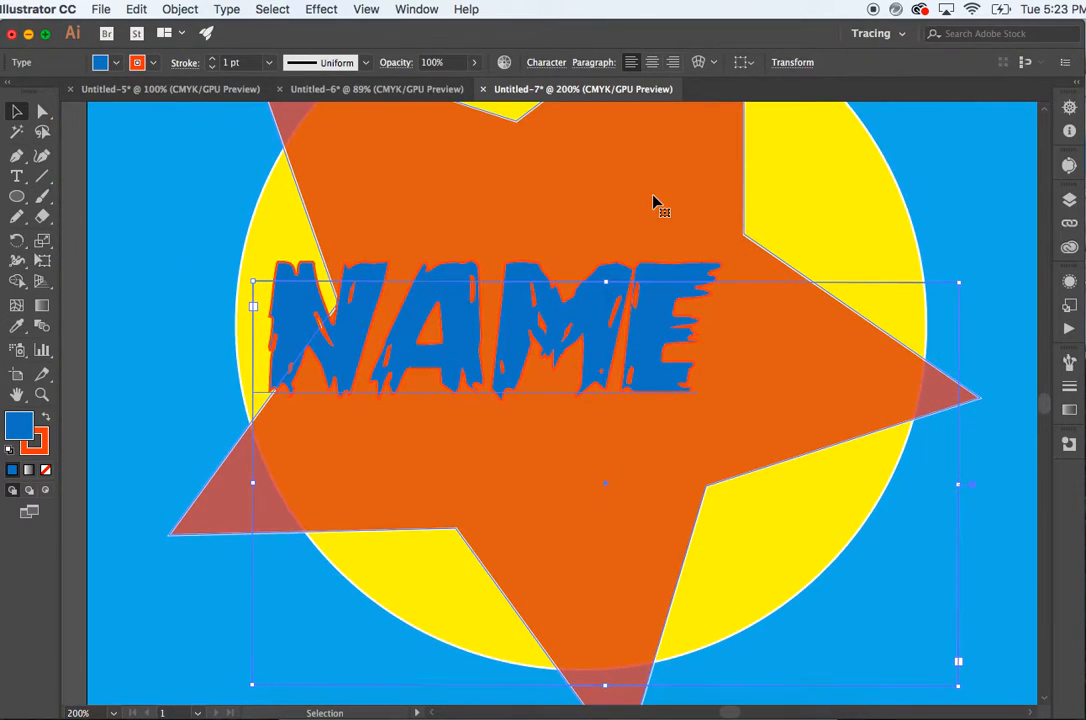
Shift the NAME text to the right within the star and convert it to outlines
left_click_drag(601, 315, 676, 318)
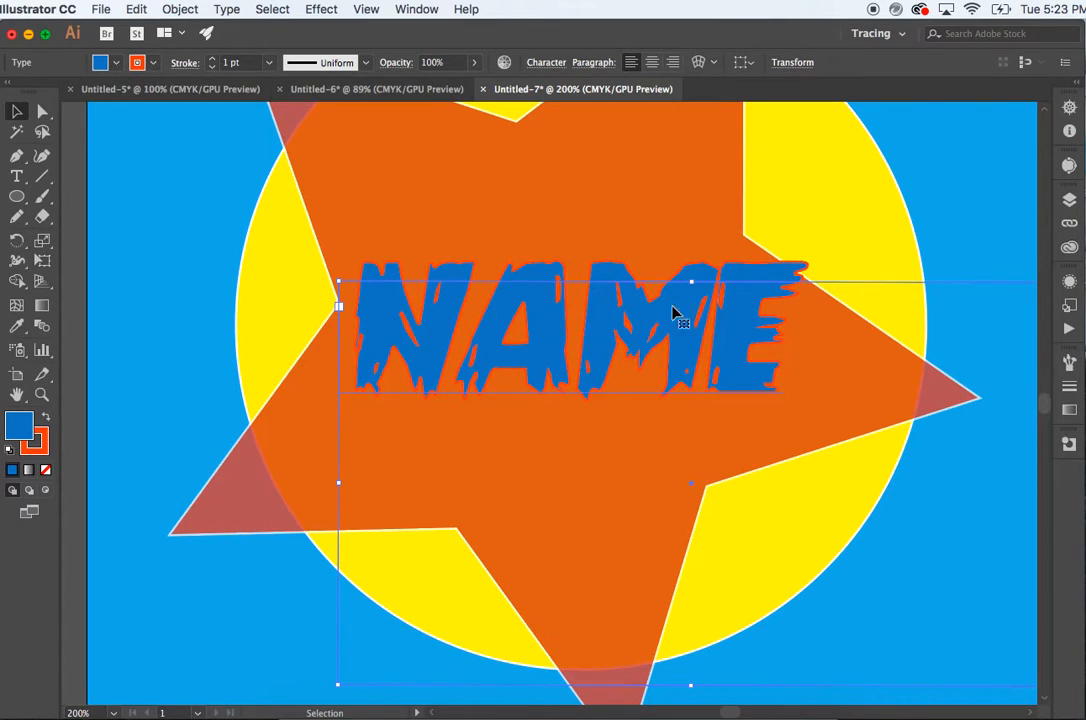
left_click(228, 10)
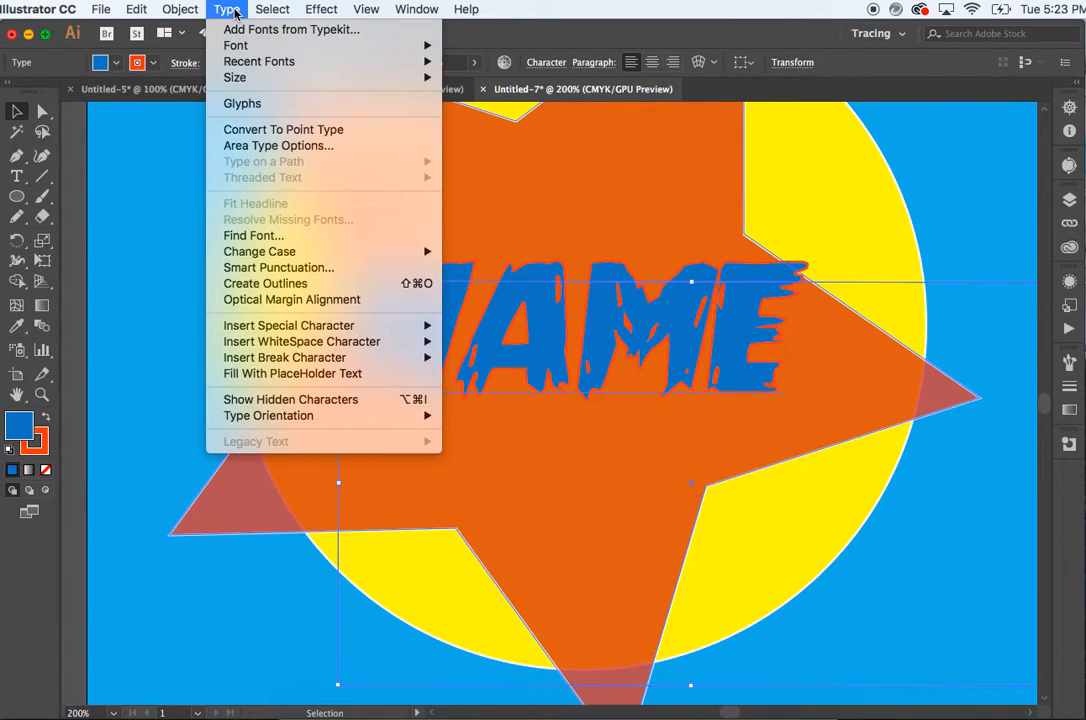
left_click(413, 285)
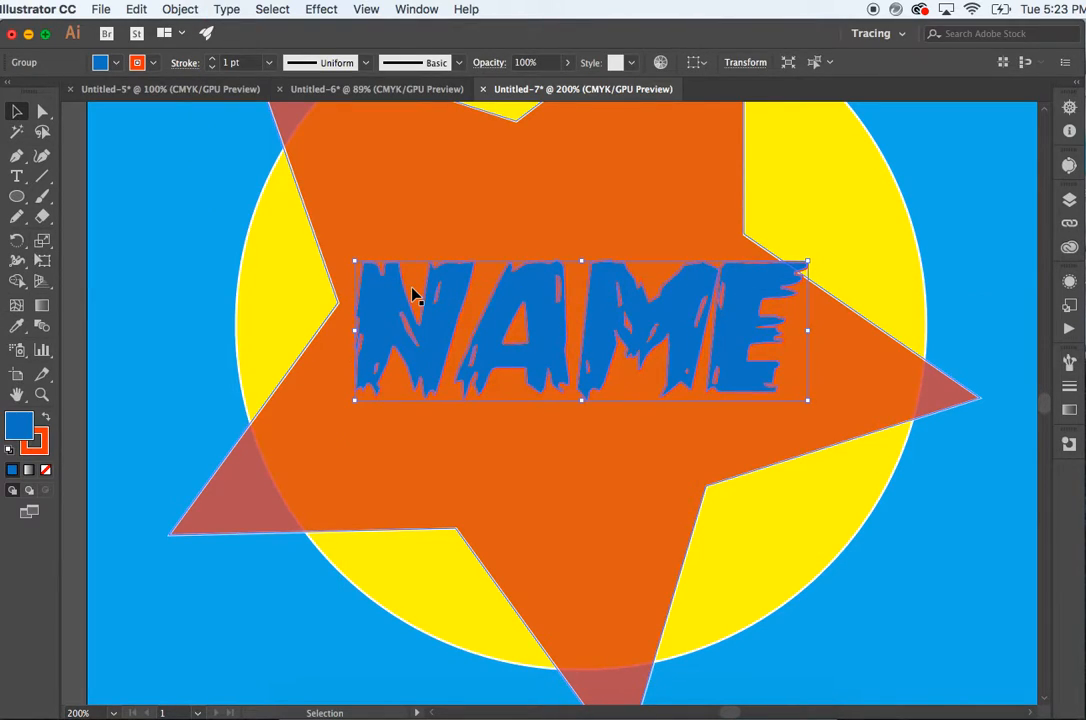
Enlarge the outlined NAME and tilt it clockwise so it runs diagonally across the star, then deselect it
left_click_drag(354, 400, 220, 411)
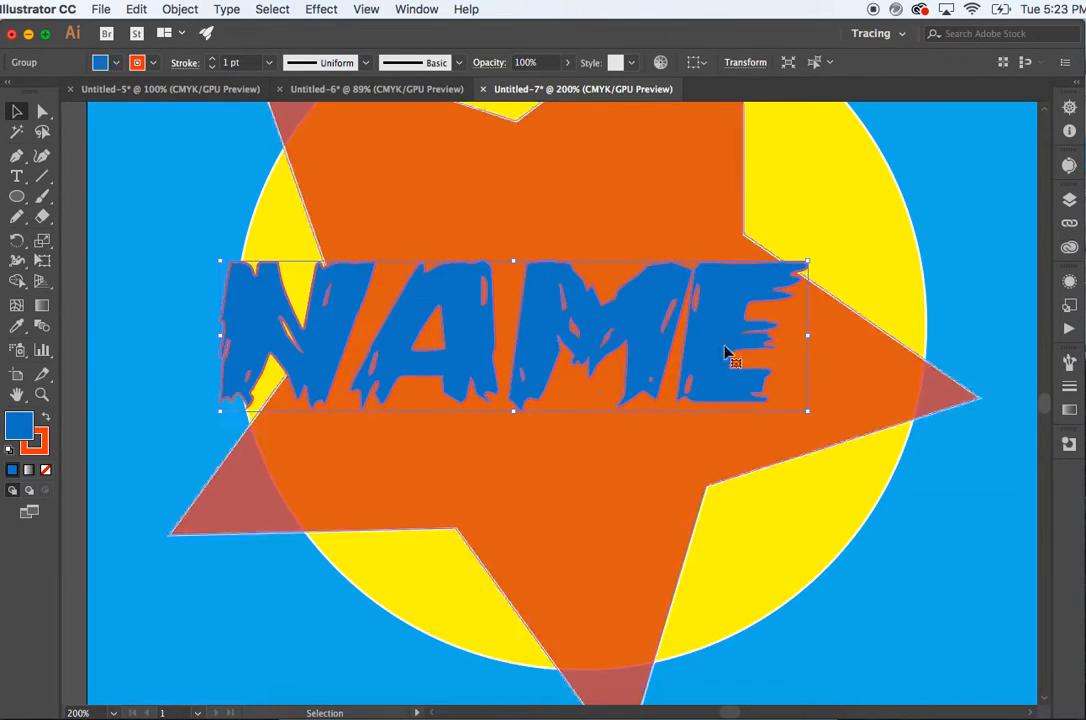
left_click_drag(807, 410, 790, 449)
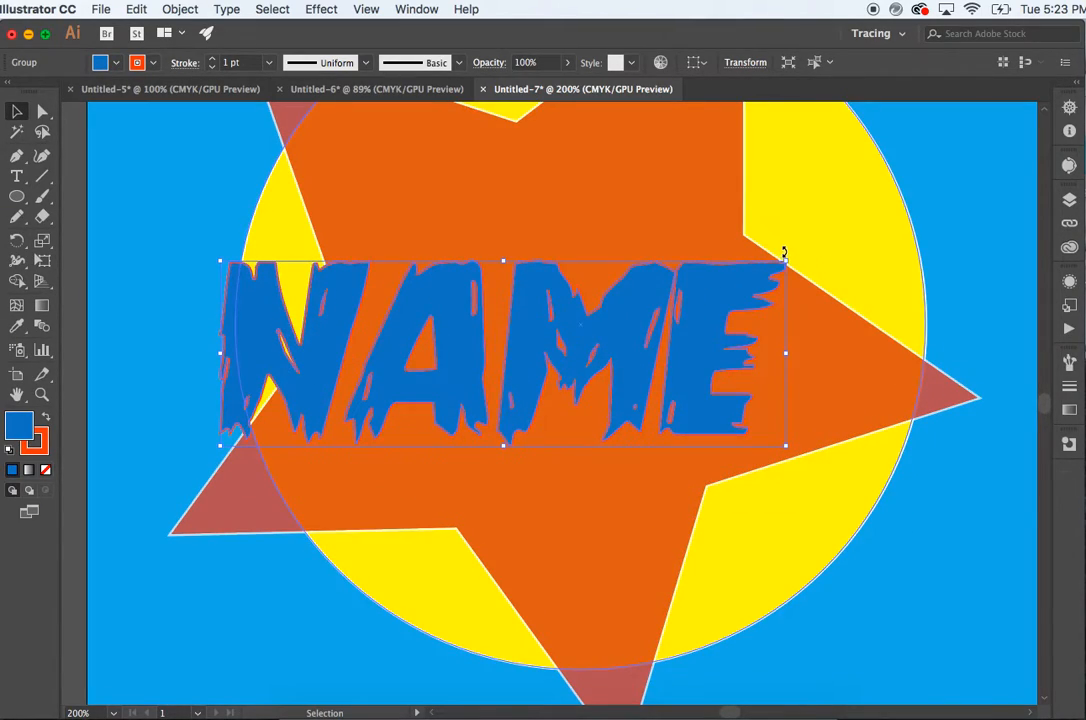
left_click_drag(790, 254, 851, 373)
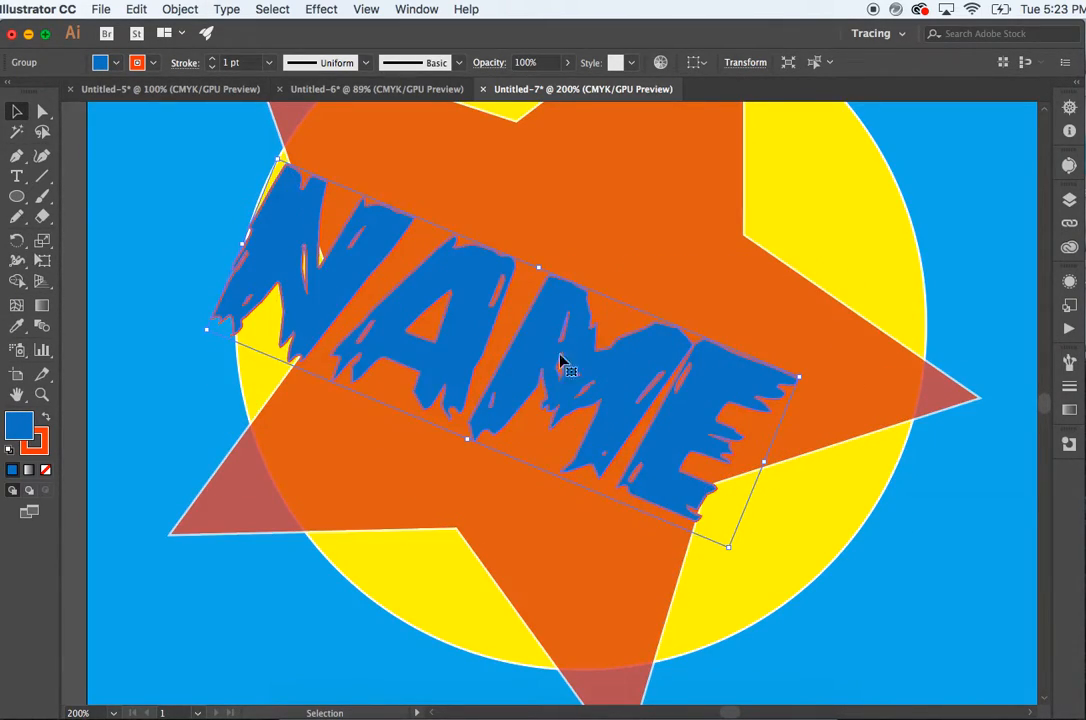
left_click_drag(598, 361, 681, 318)
scroll(680, 318, "up", 2)
scroll(680, 318, "right", 2)
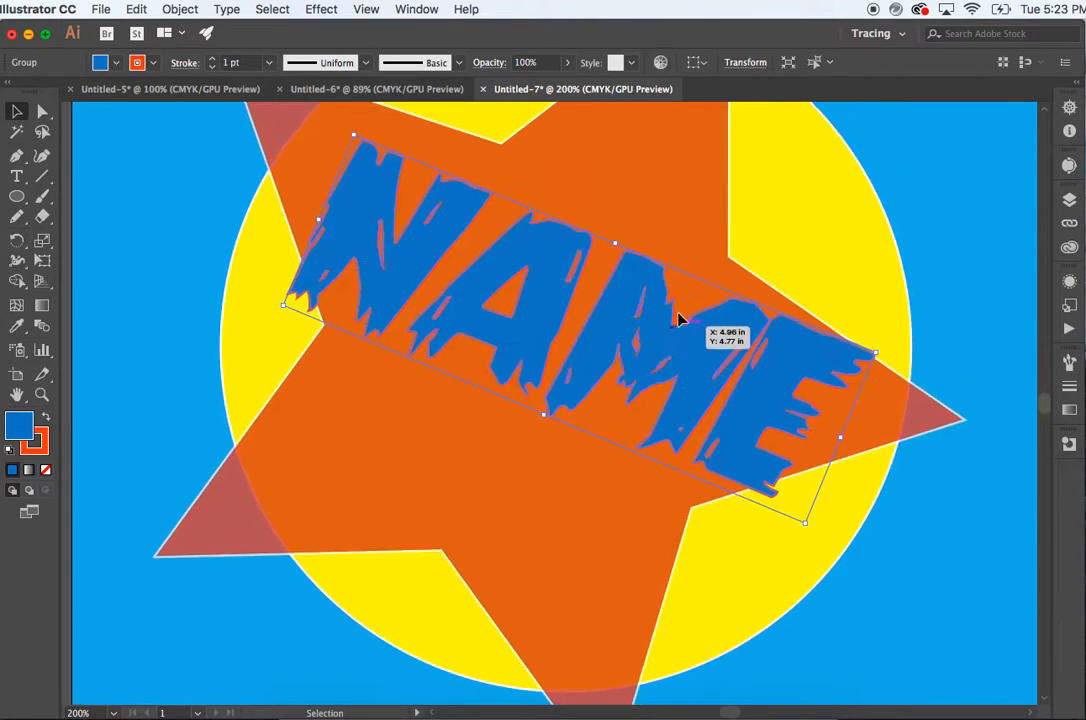
left_click(795, 290)
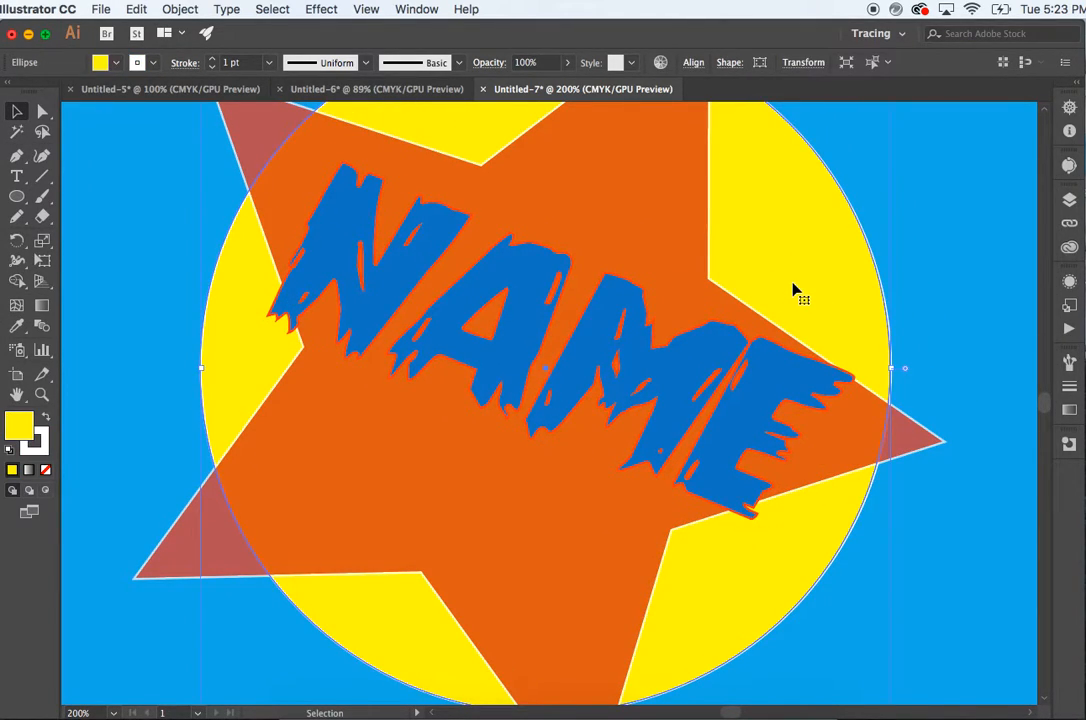
left_click(936, 318)
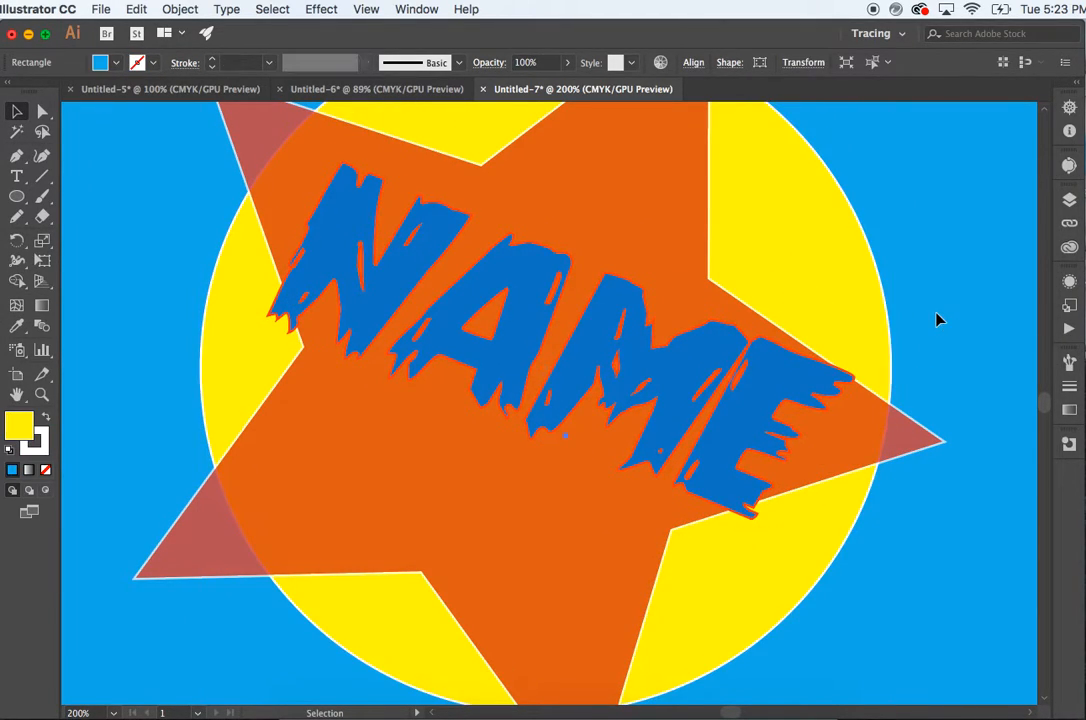
Change the stroke of the outlined NAME to pure red and fit the whole artboard in view
left_click(676, 380)
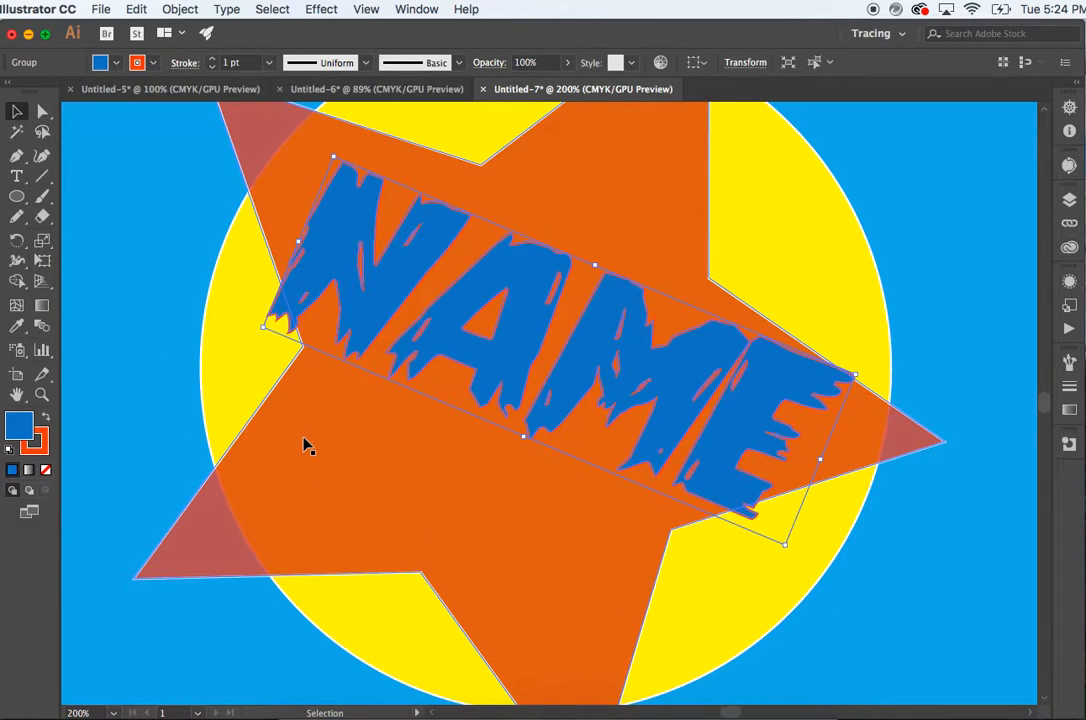
left_click(137, 62)
left_click(22, 92)
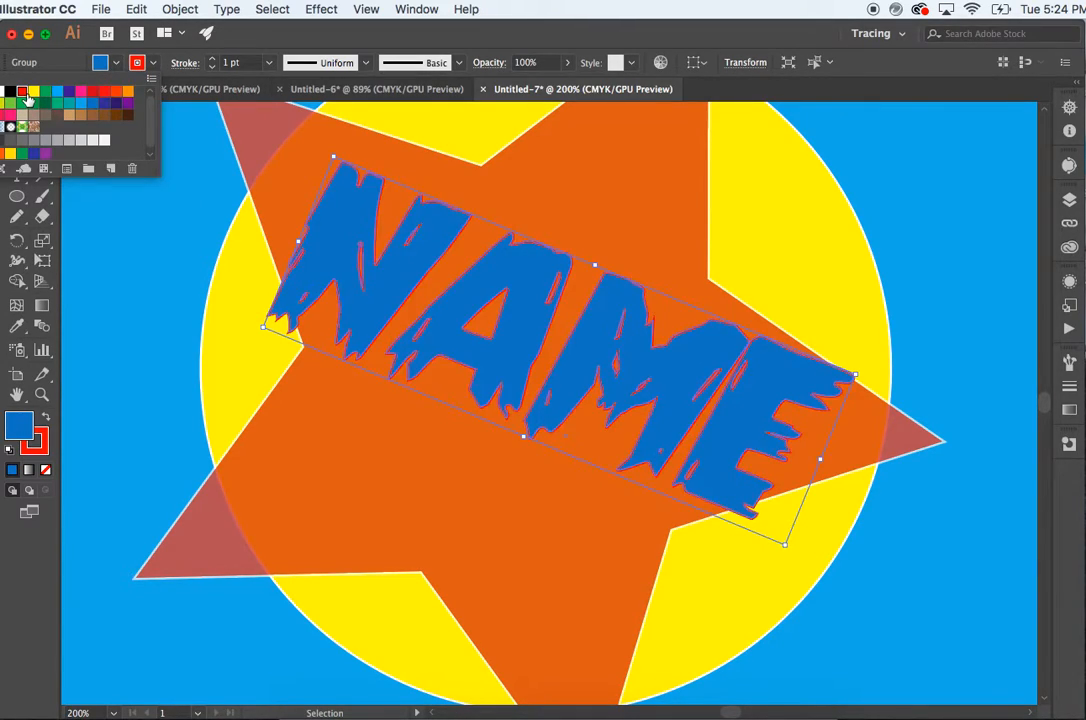
left_click(119, 240)
left_click(133, 250)
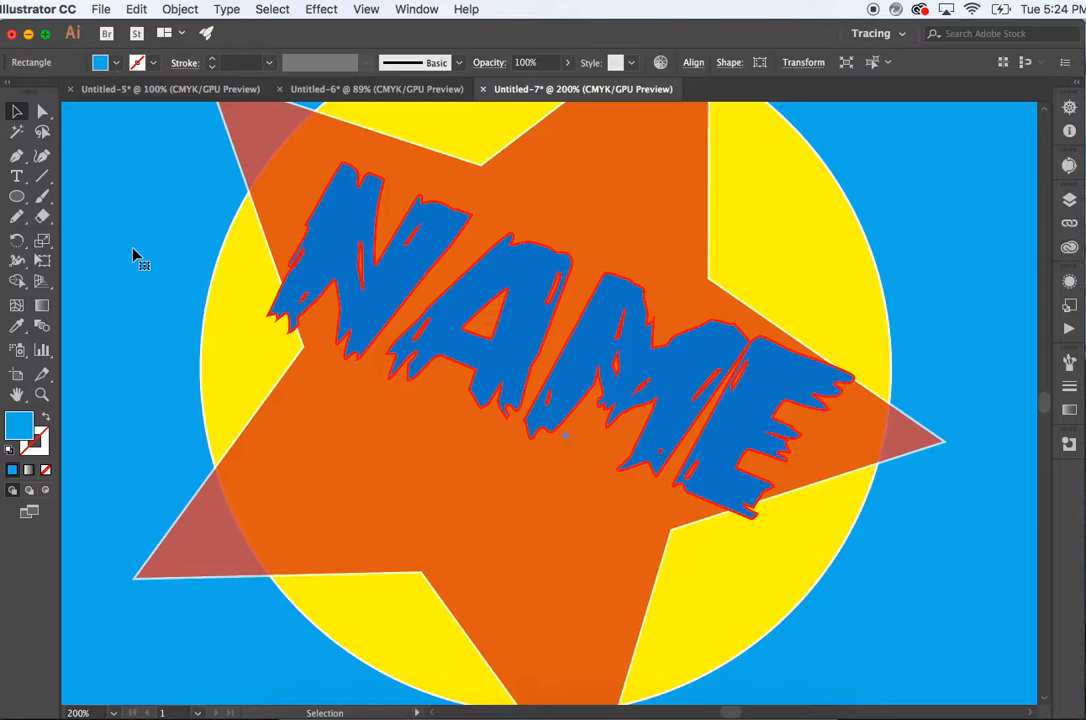
key("super+0")
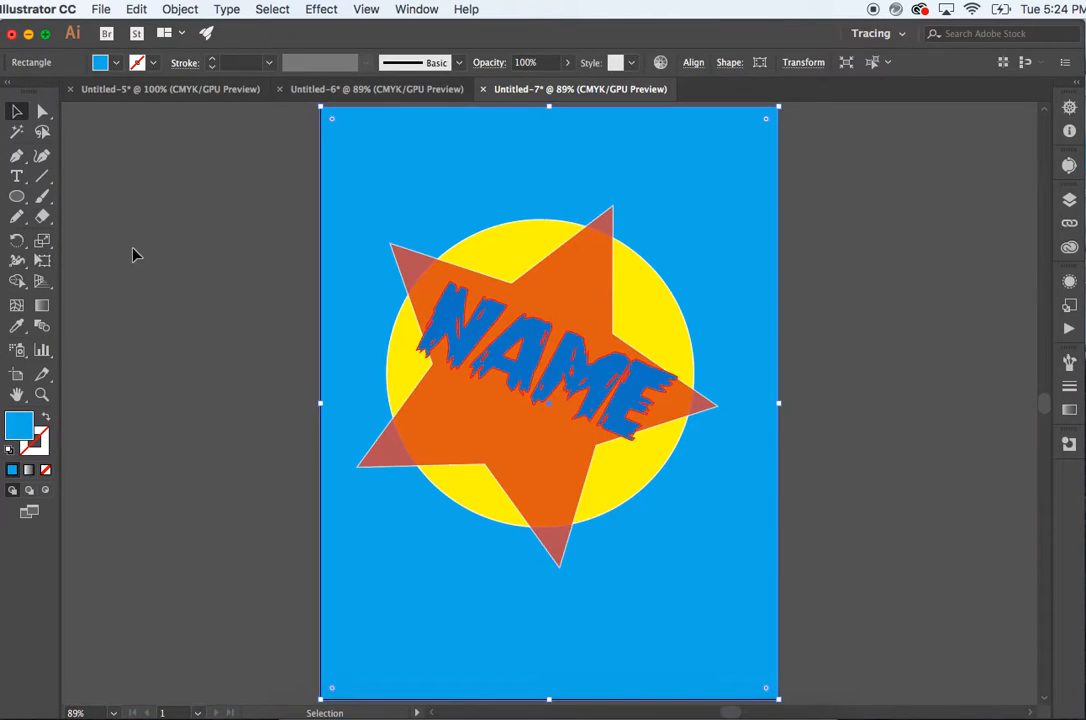
left_click(203, 324)
scroll(203, 324, "right", 1)
scroll(203, 324, "up", 1)
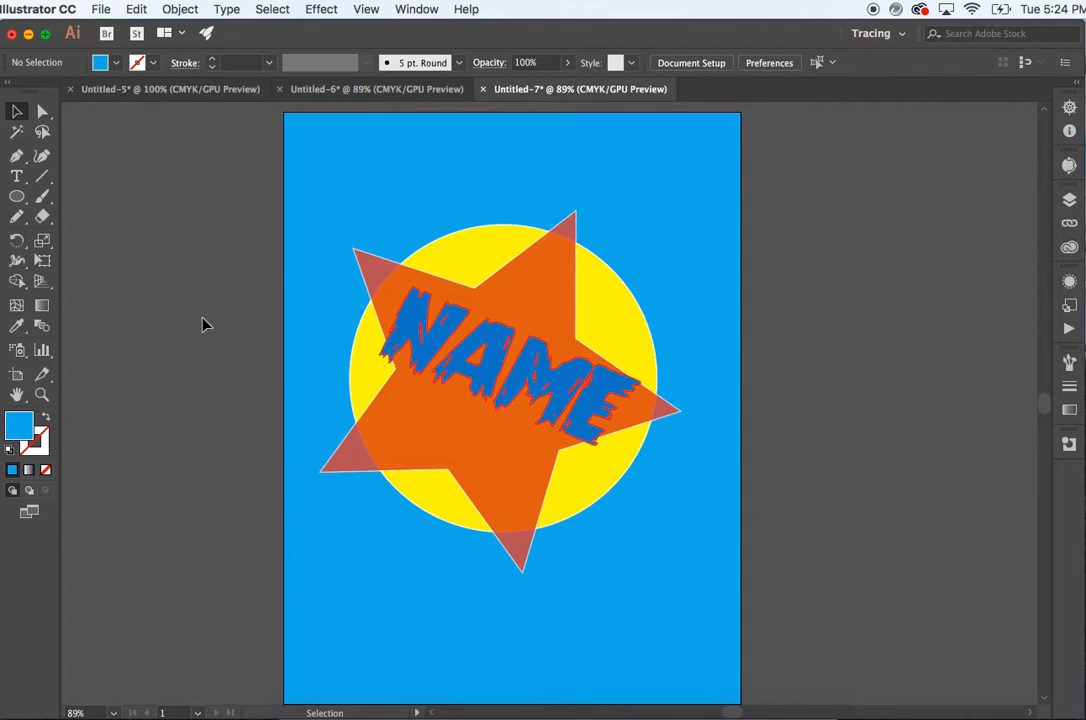
Draw a large ellipse on the empty canvas beside the artboard and fill it with green
scroll(203, 324, "left", 5)
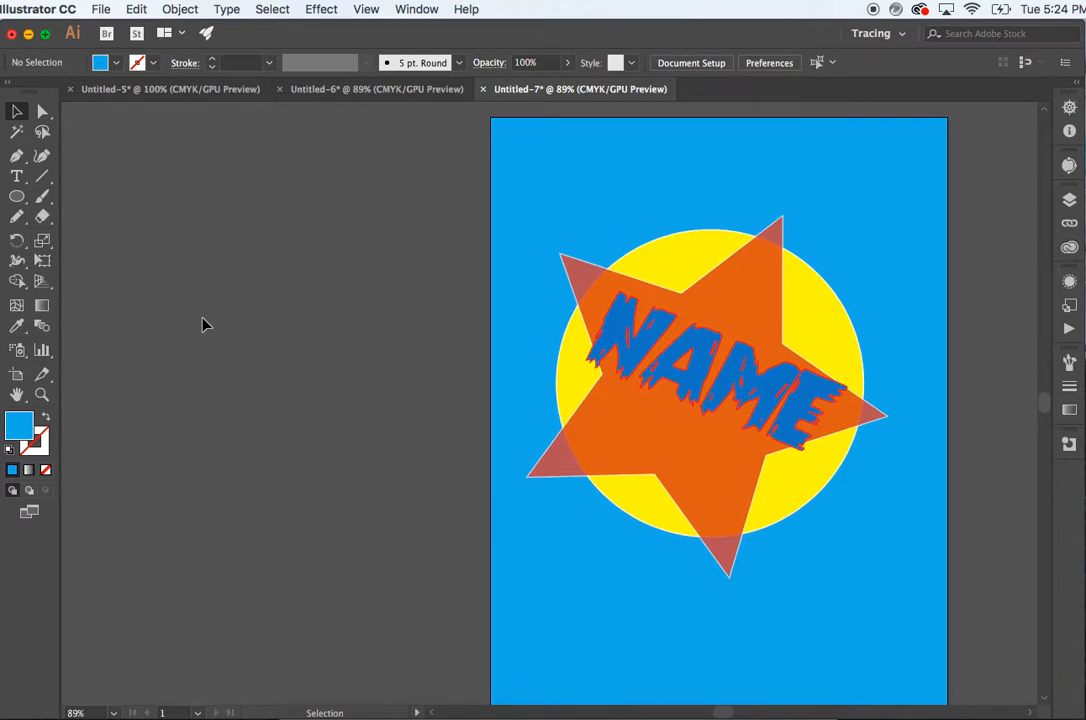
scroll(203, 324, "left", 5)
left_click(17, 197)
left_click_drag(153, 214, 582, 601)
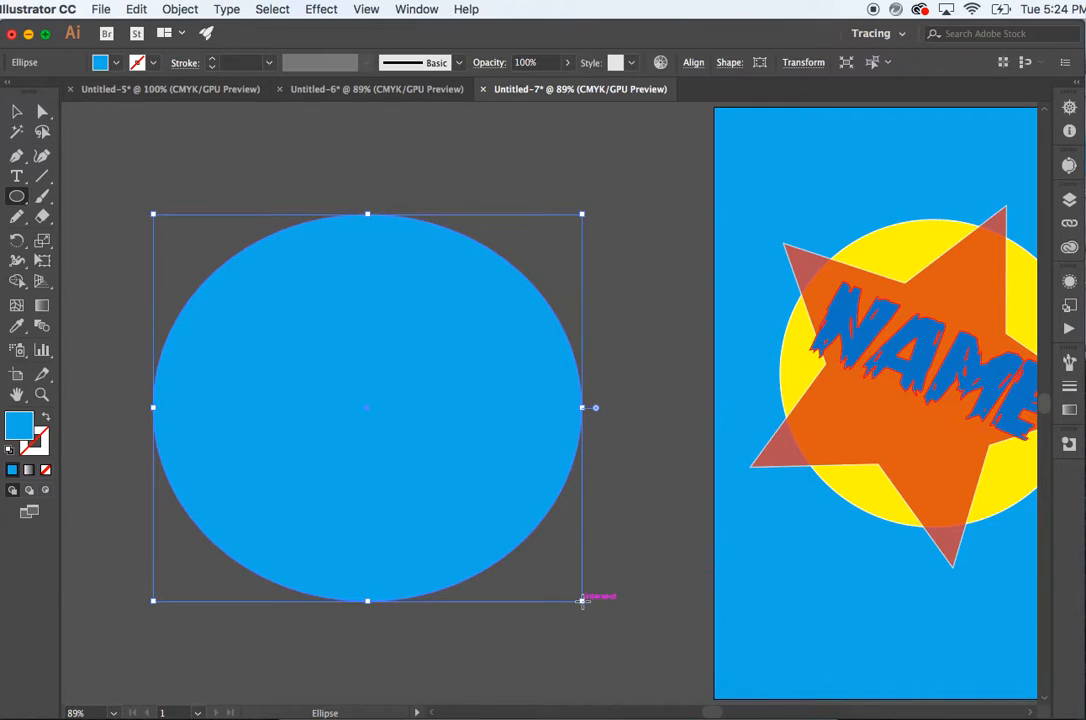
left_click(16, 110)
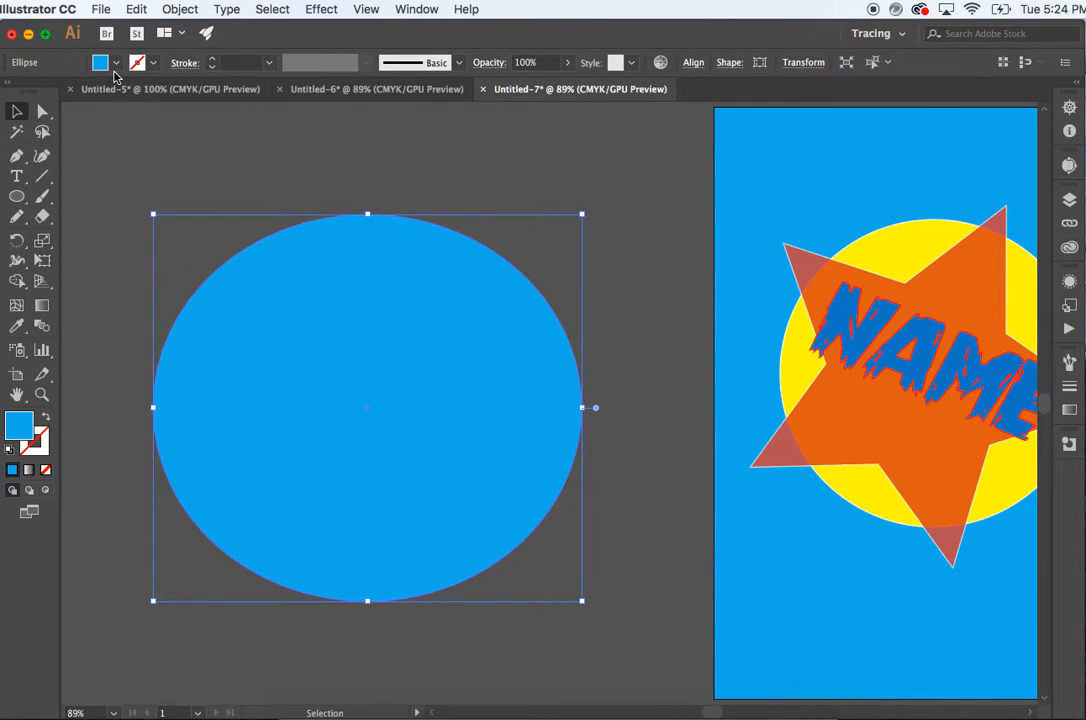
left_click(101, 62)
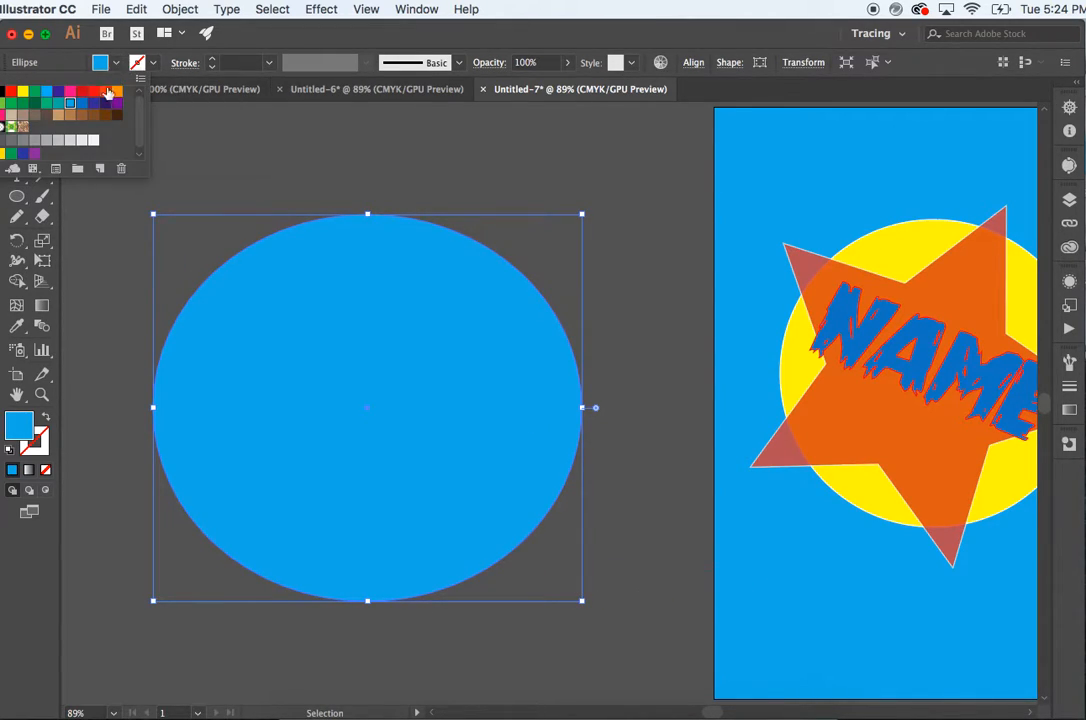
left_click(34, 96)
left_click(258, 178)
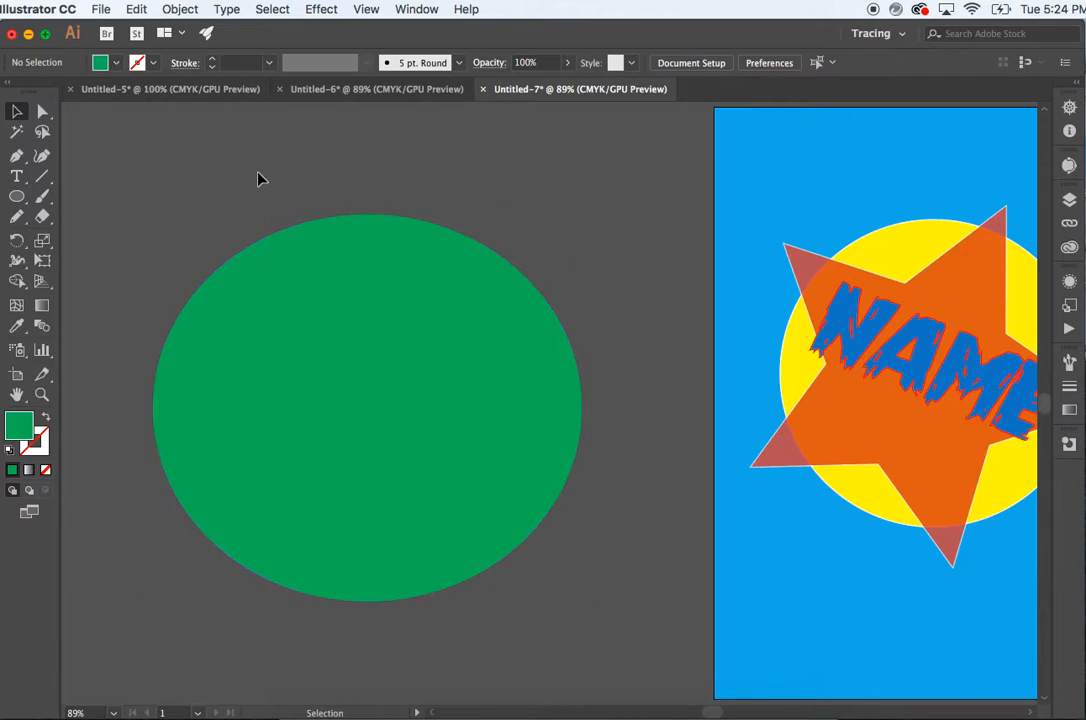
Erase a wavy band diagonally across the green ellipse to split it into two pieces
left_click(43, 218)
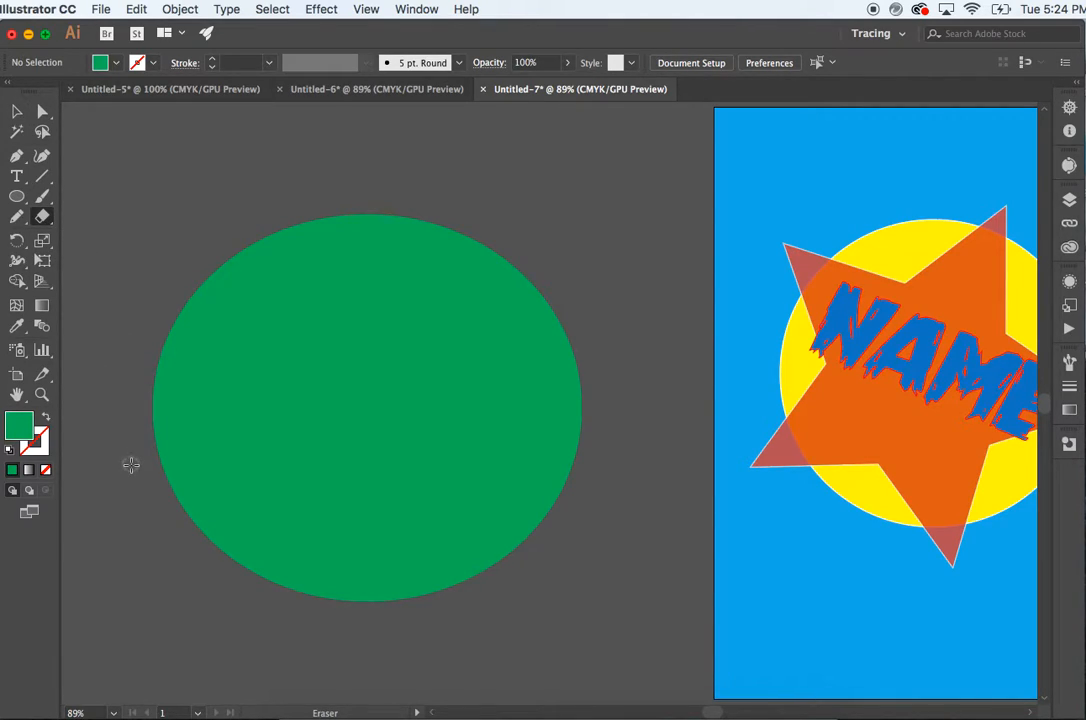
mouse_move(149, 494)
left_mouse_down()
mouse_move(187, 506)
mouse_move(213, 484)
mouse_move(242, 426)
mouse_move(276, 414)
mouse_move(323, 445)
mouse_move(390, 453)
mouse_move(431, 355)
mouse_move(499, 381)
mouse_move(562, 360)
mouse_move(592, 208)
left_mouse_up()
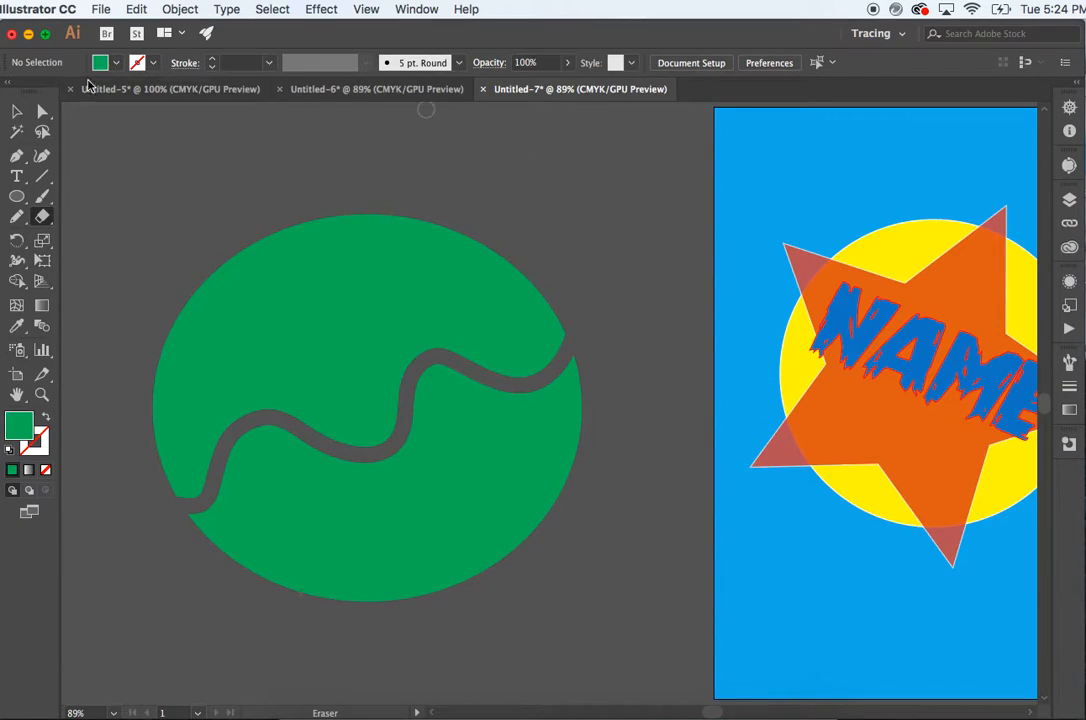
Move the upper green piece up and to the right, away from the lower piece, and deselect it
left_click(19, 113)
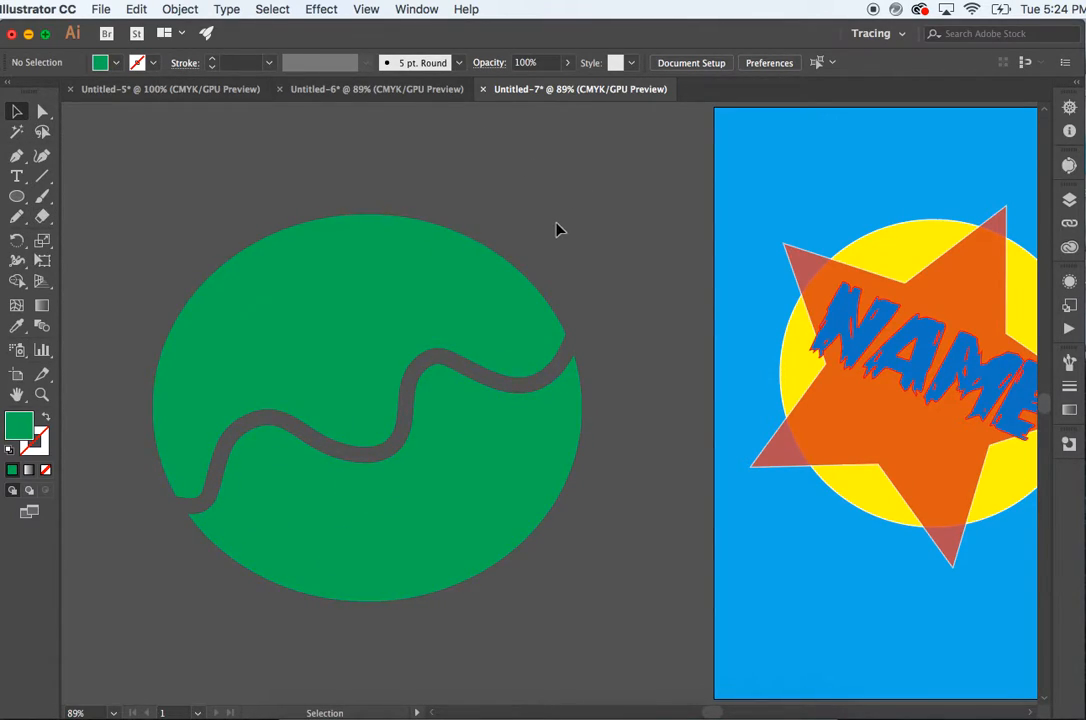
left_click(297, 318)
left_click_drag(297, 318, 264, 278)
right_click(265, 278)
left_click(315, 233)
left_click_drag(315, 233, 456, 187)
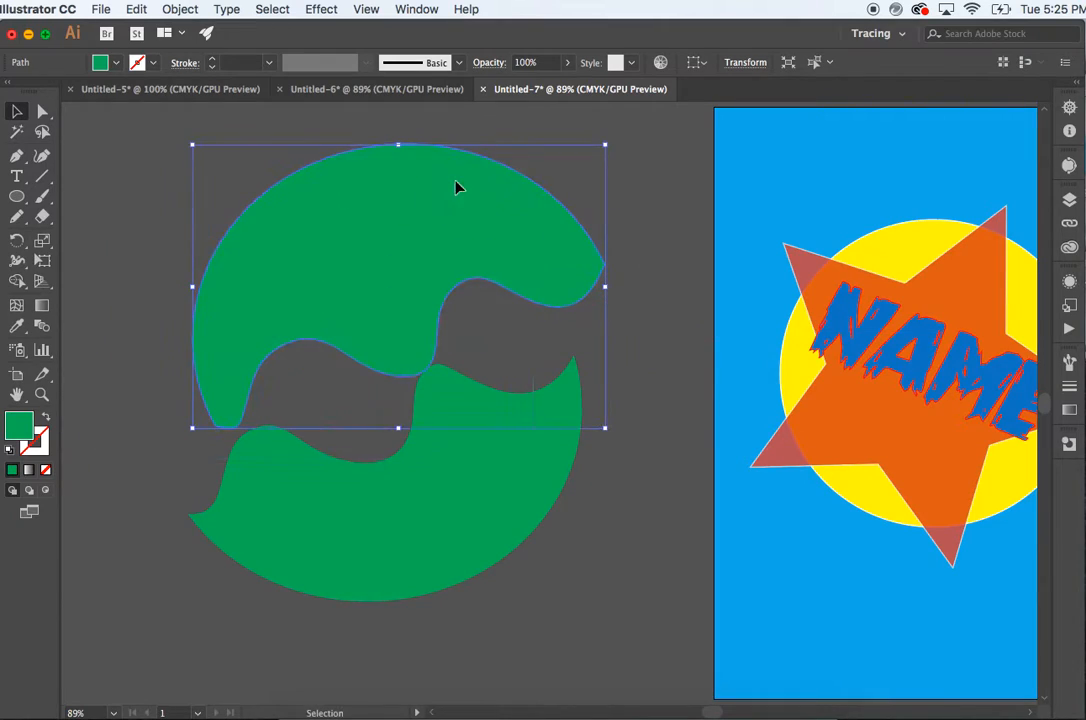
left_click(618, 145)
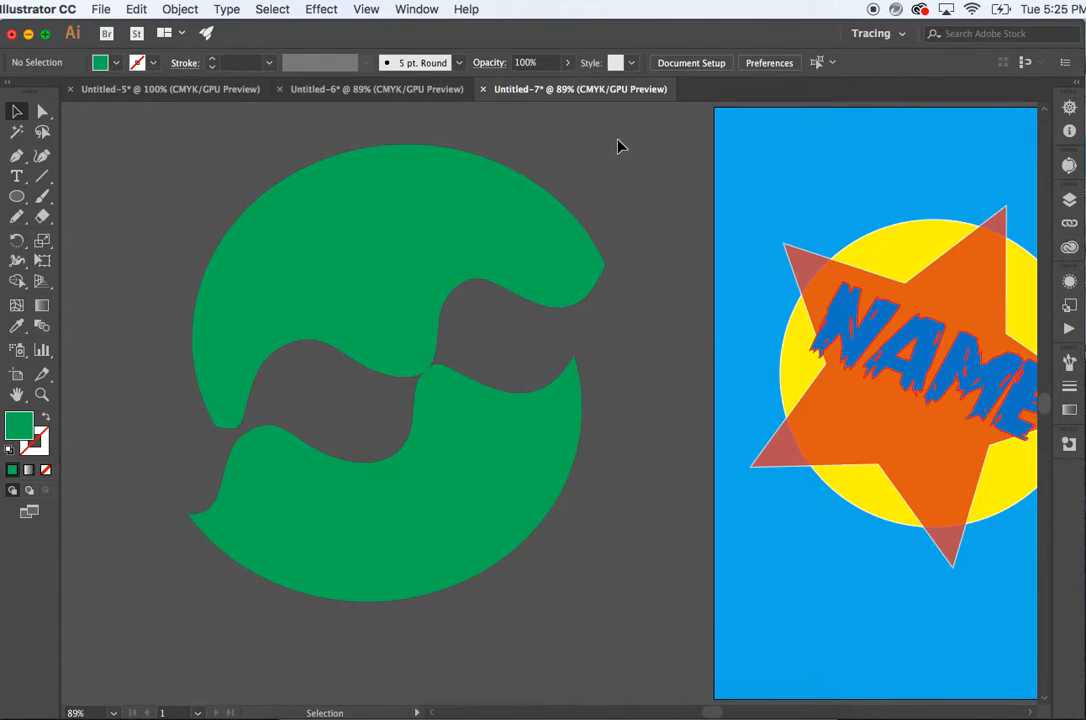
Rotate the upper green piece clockwise and move it down so it overlaps the lower piece
left_click(536, 204)
left_click_drag(612, 140, 593, 467)
left_click_drag(450, 315, 424, 380)
left_click(647, 418)
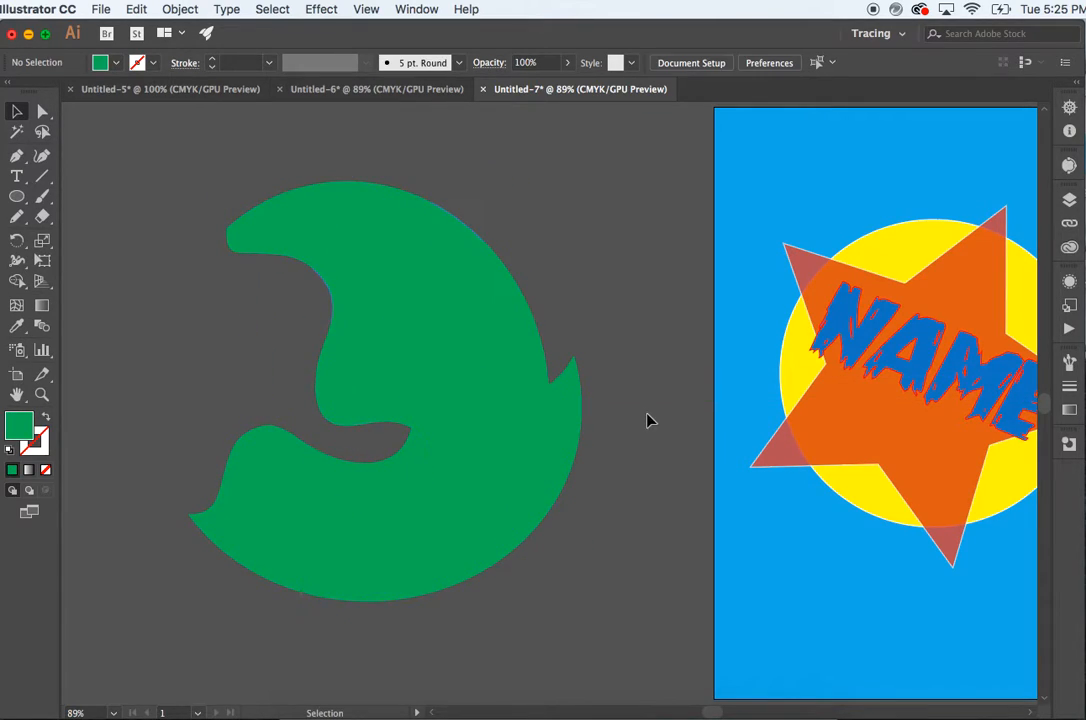
Scale the rotated green piece down to a little over half its size so it sits clear above the lower piece
scroll(647, 420, "up", 1)
scroll(647, 420, "right", 1)
left_click(453, 358)
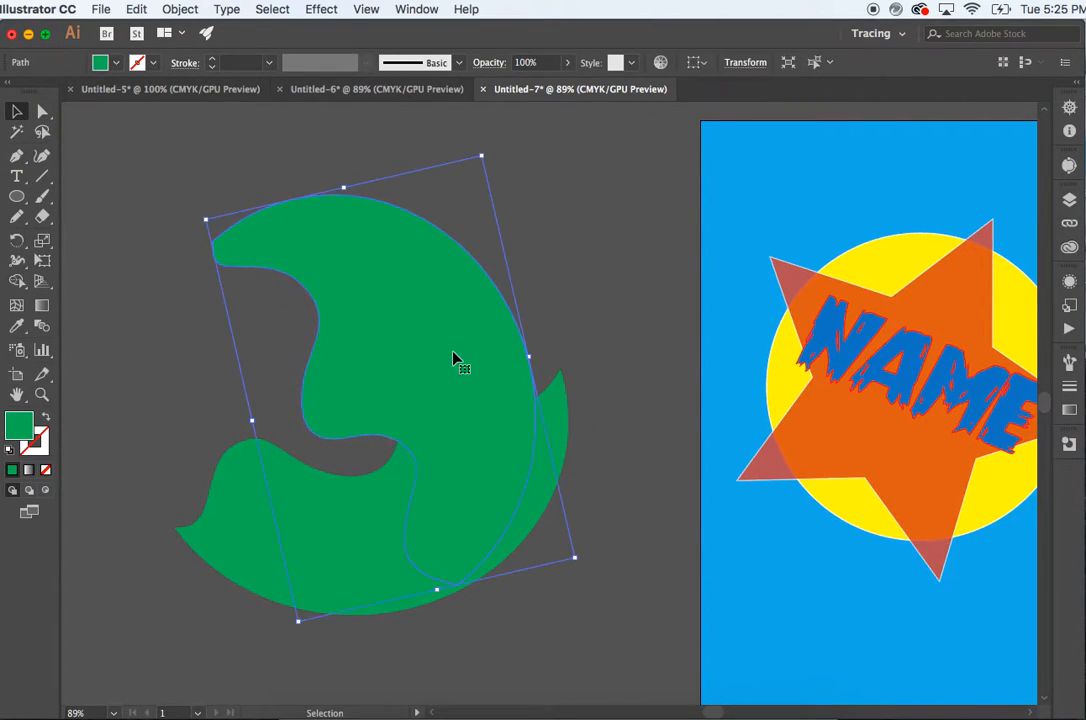
left_click_drag(575, 558, 390, 412)
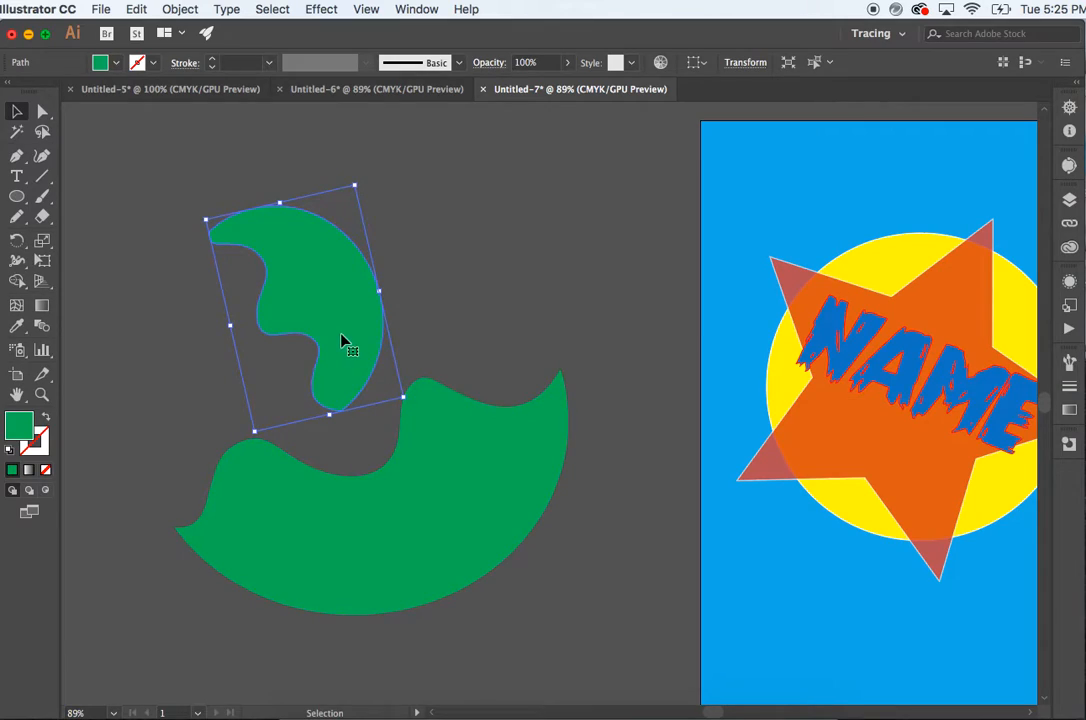
left_click(455, 291)
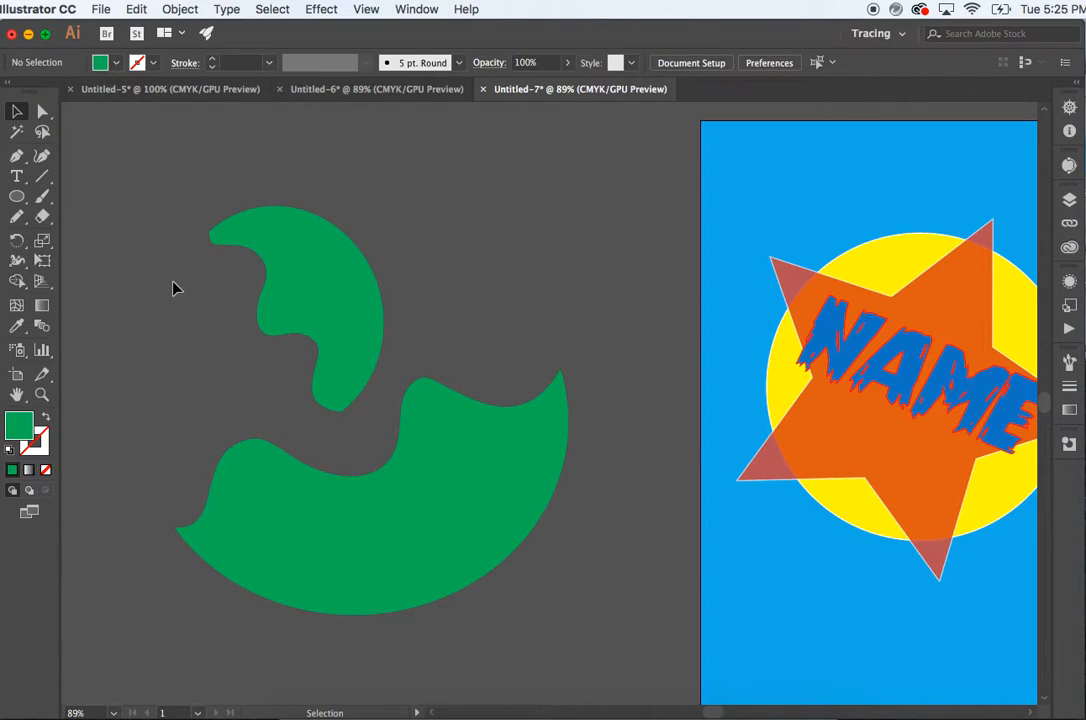
Draw a straight diagonal line with no stroke across the small green piece and deselect it
left_click(43, 177)
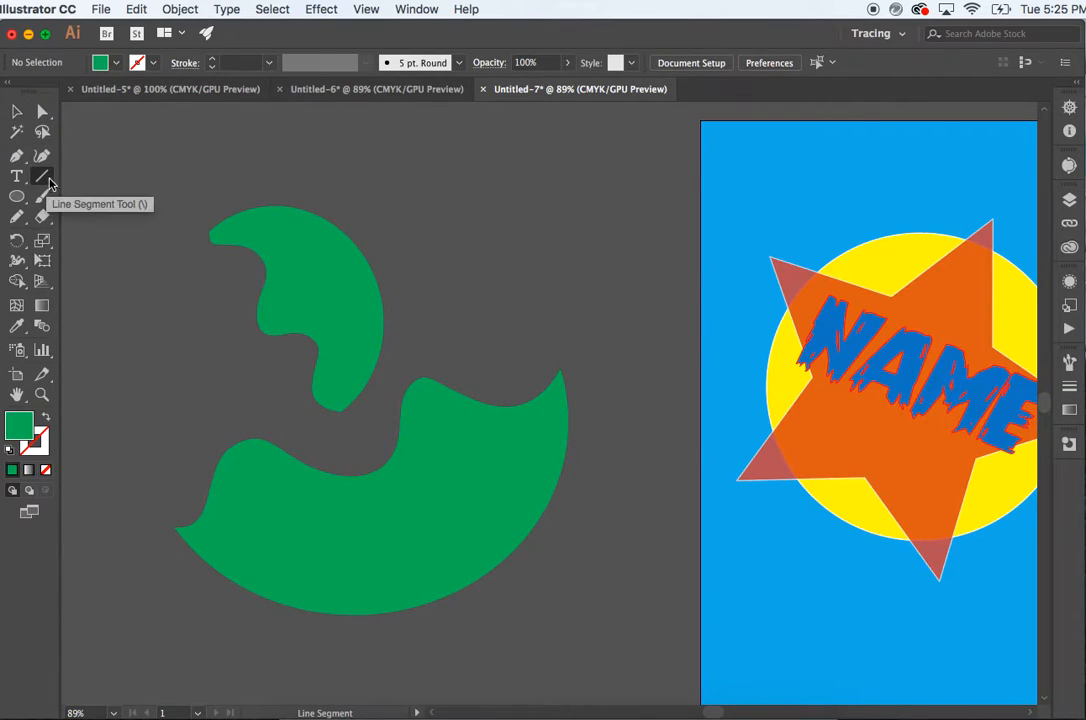
left_click_drag(193, 198, 491, 294)
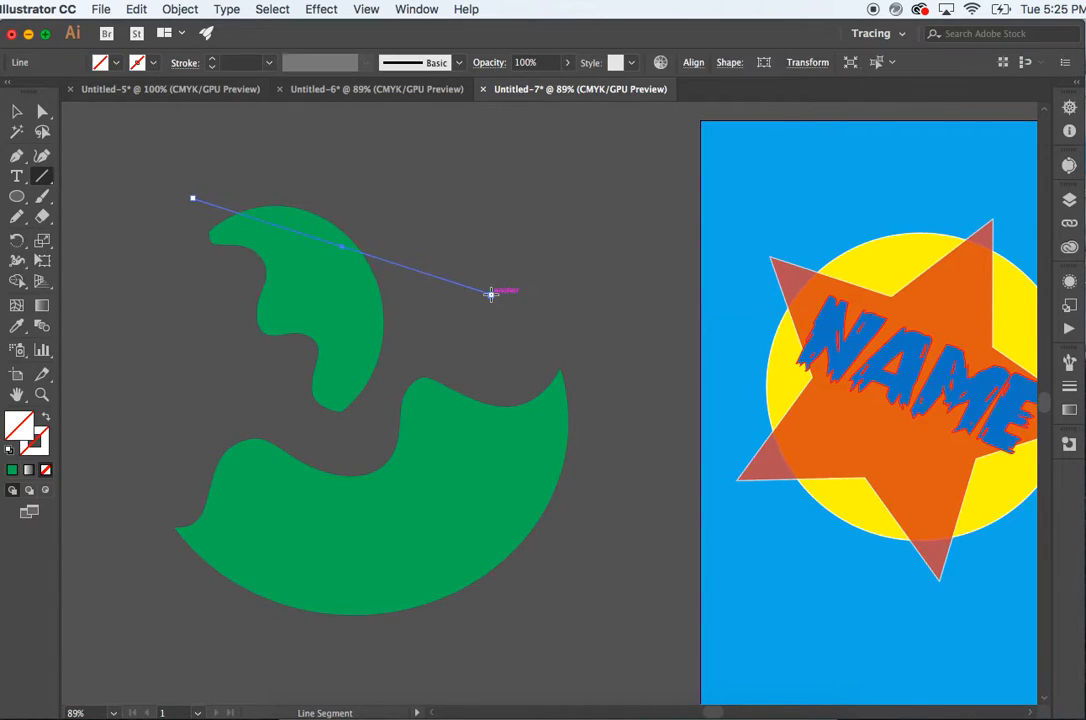
left_click(16, 111)
left_click(142, 215)
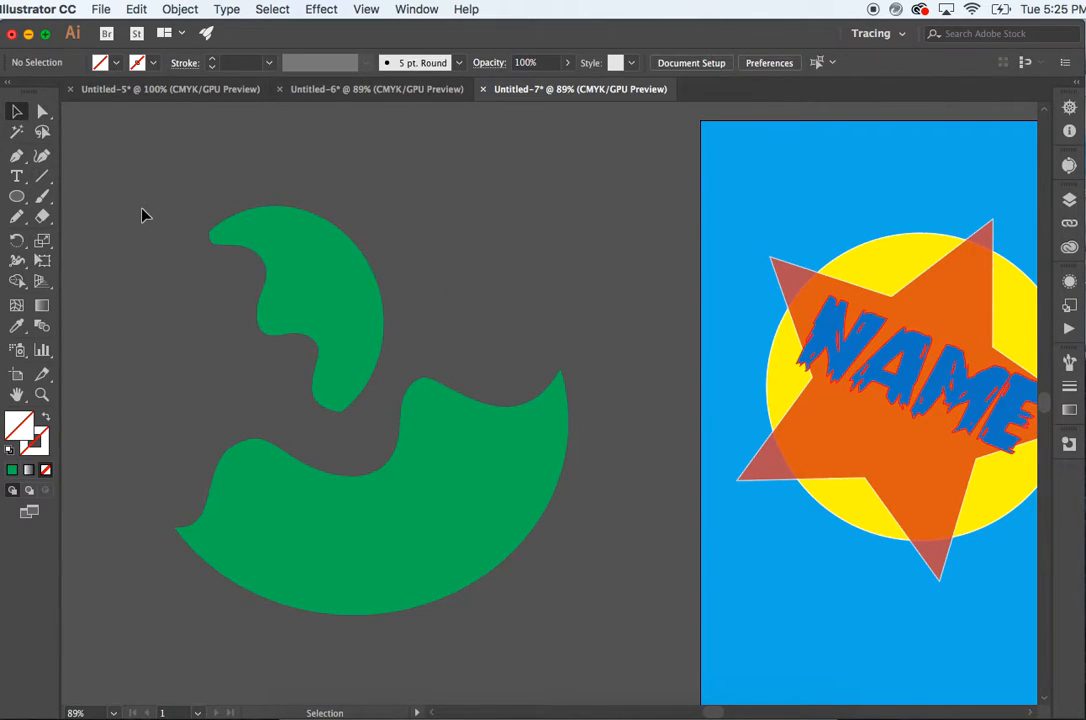
Prepare the Paintbrush with a green 1 pt stroke and a red fill
left_click(43, 199)
left_click(12, 469)
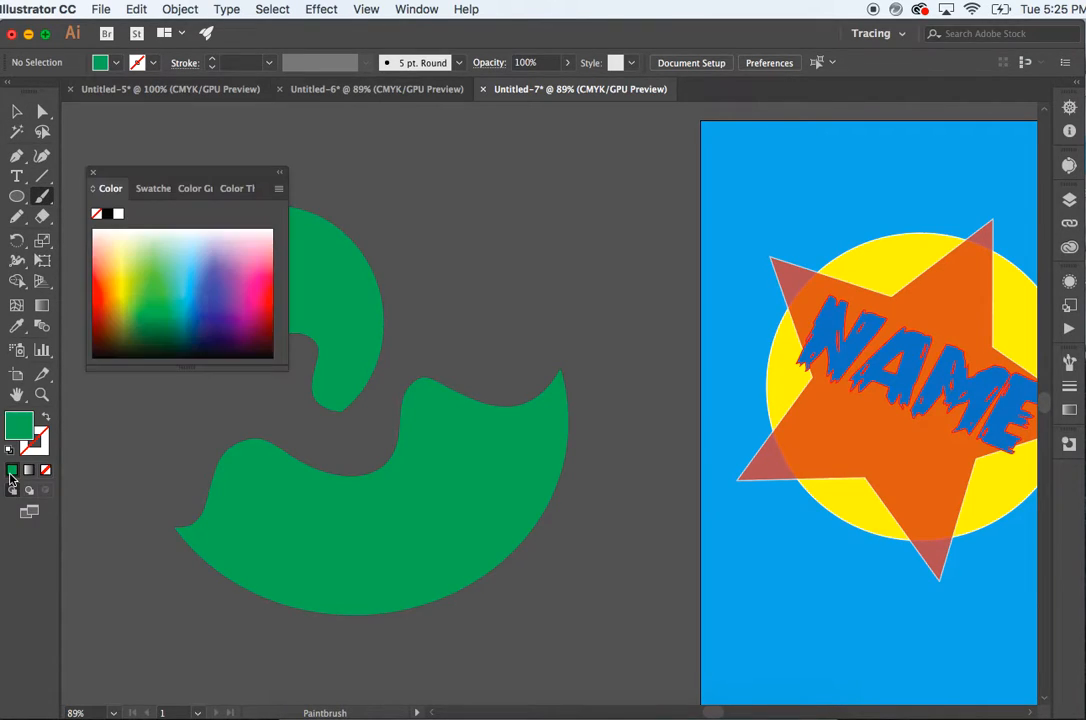
left_click(47, 417)
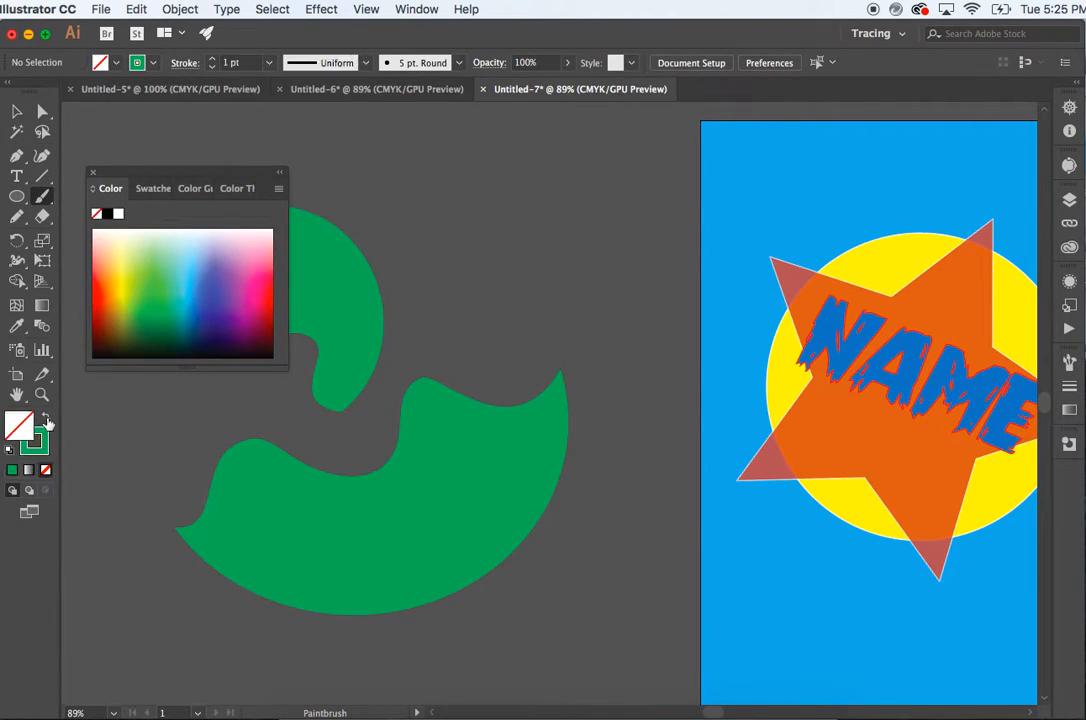
left_click(93, 172)
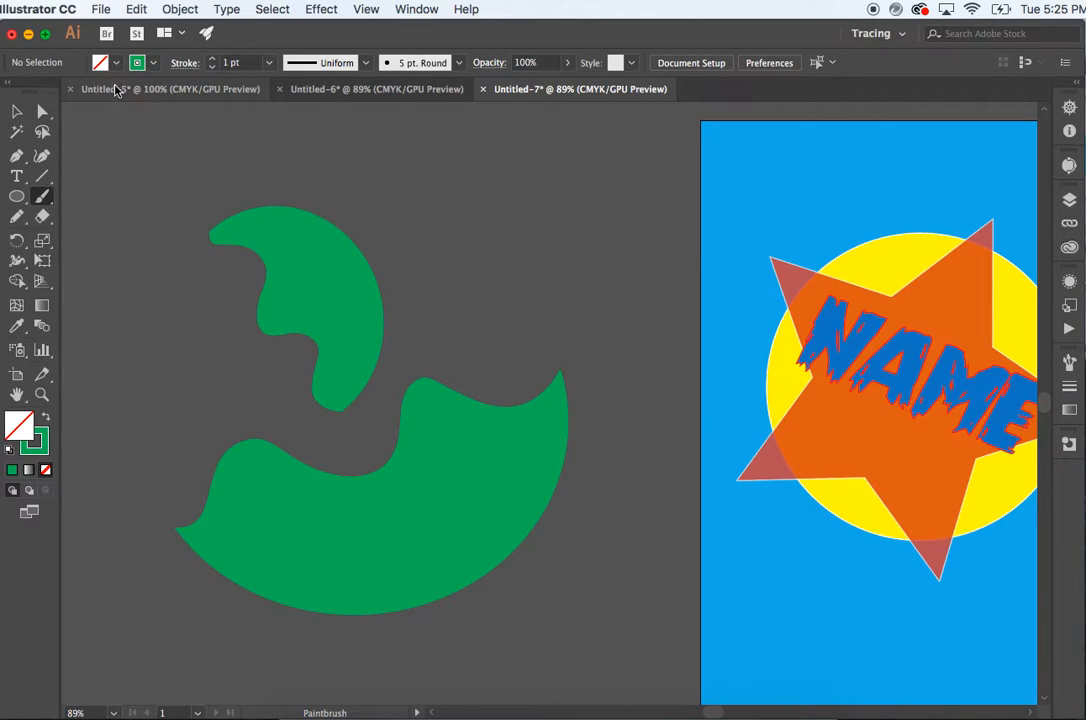
left_click(116, 62)
left_click(80, 88)
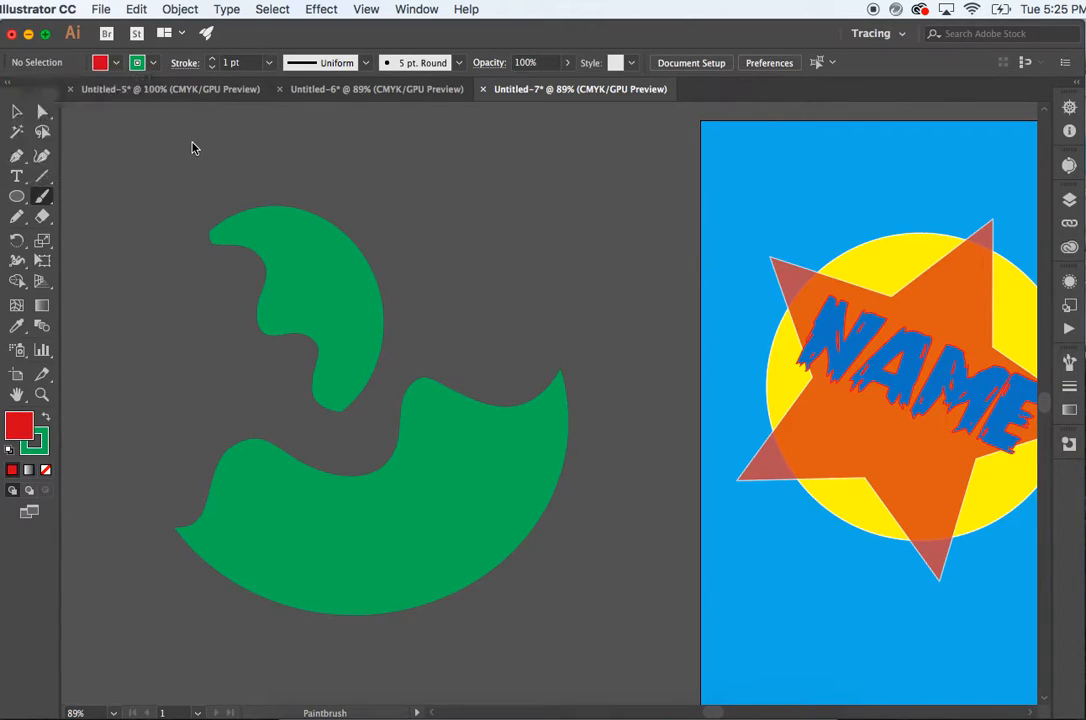
Paint four freehand green brush curves with no fill over and around the small green piece
mouse_move(208, 201)
left_mouse_down()
mouse_move(320, 263)
mouse_move(420, 275)
mouse_move(535, 308)
mouse_move(584, 274)
left_mouse_up()
key("slash")
left_click_drag(172, 314, 258, 325)
mouse_move(318, 215)
left_mouse_down()
mouse_move(352, 168)
mouse_move(466, 200)
left_mouse_up()
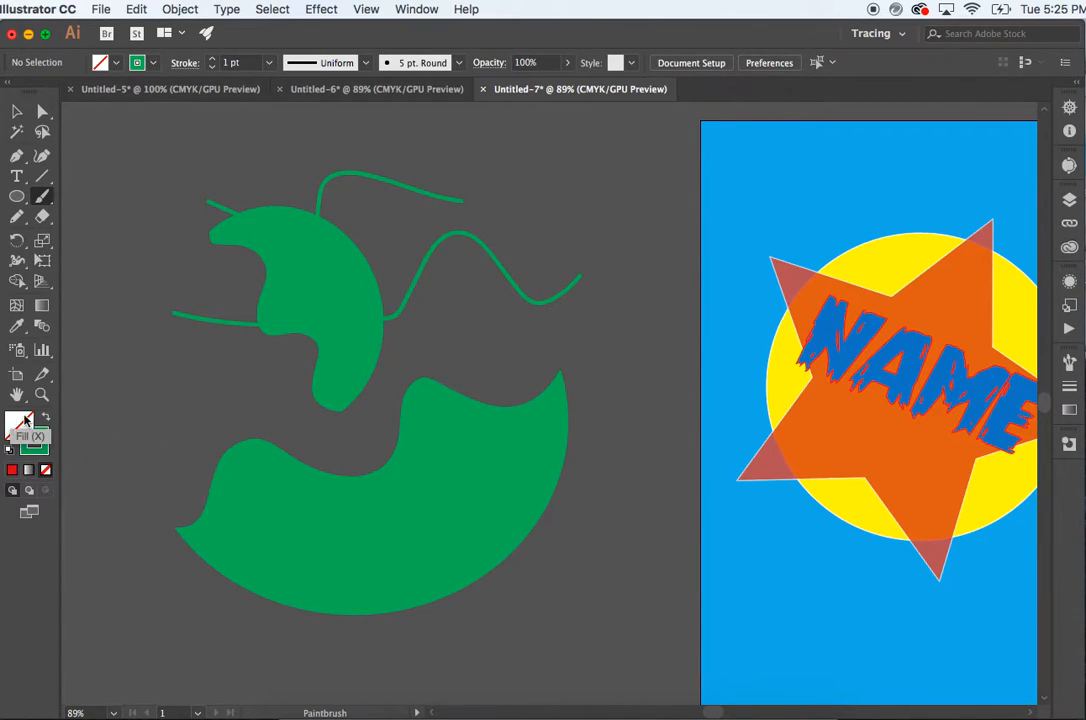
mouse_move(411, 337)
left_mouse_down()
mouse_move(450, 298)
mouse_move(382, 190)
mouse_move(485, 138)
left_mouse_up()
Draw a straight diagonal green line above the small green piece and a wavy Pencil line past its left side
left_click(42, 180)
left_click_drag(187, 150, 502, 226)
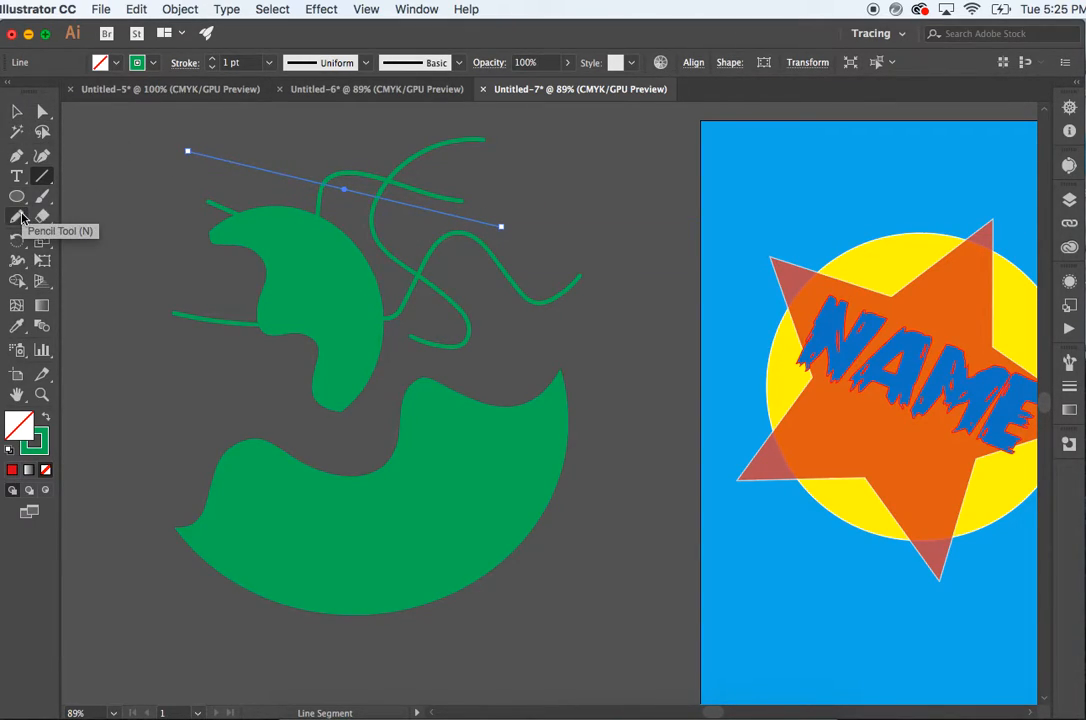
left_click(20, 217)
mouse_move(105, 193)
left_mouse_down()
mouse_move(138, 246)
mouse_move(219, 300)
mouse_move(339, 430)
left_mouse_up()
left_click(17, 111)
left_click(137, 151)
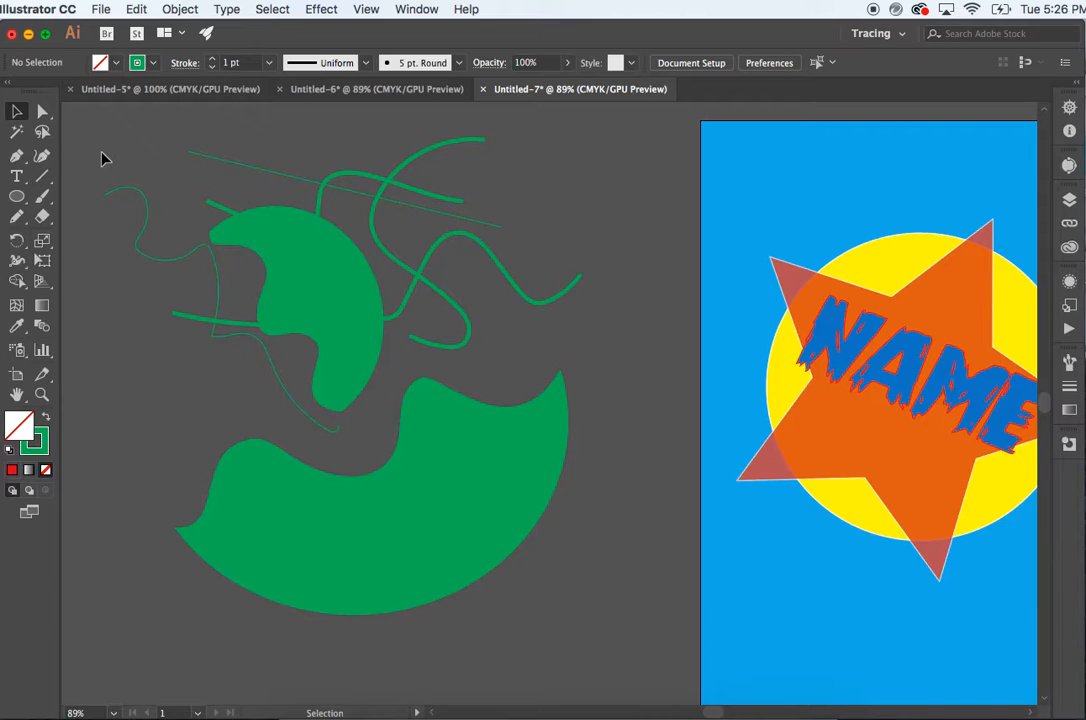
Draw a large green spiral with the Spiral tool and move it over the brush curves beside the small green piece
left_click(17, 216)
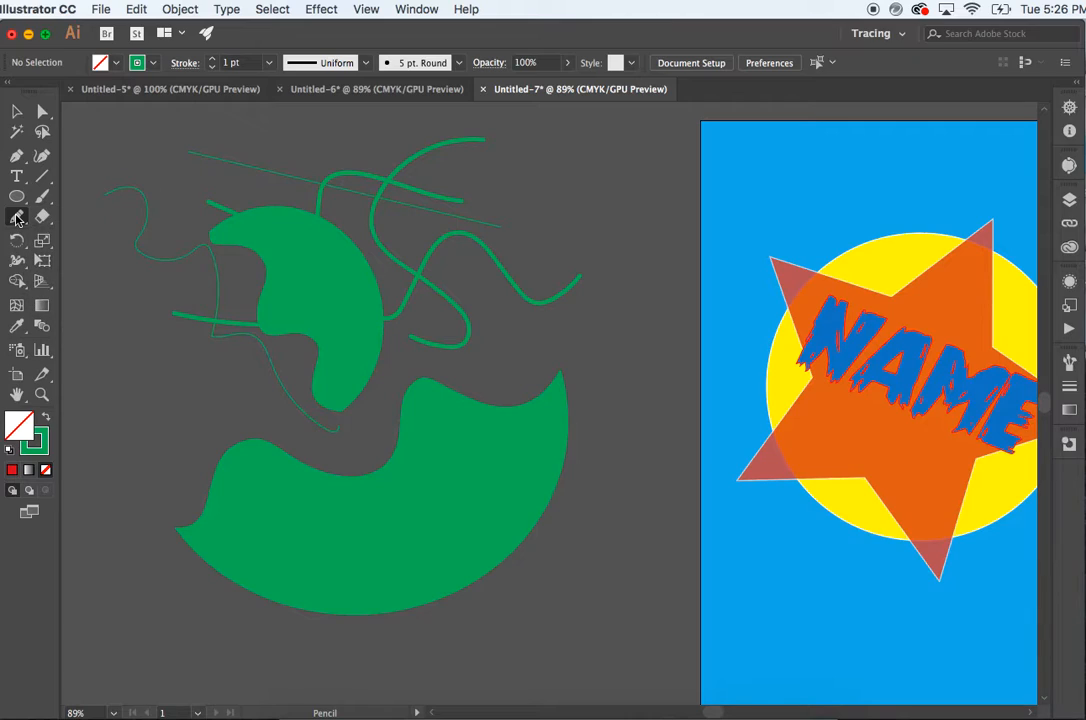
left_click(46, 199)
left_click(48, 180)
left_click(48, 180)
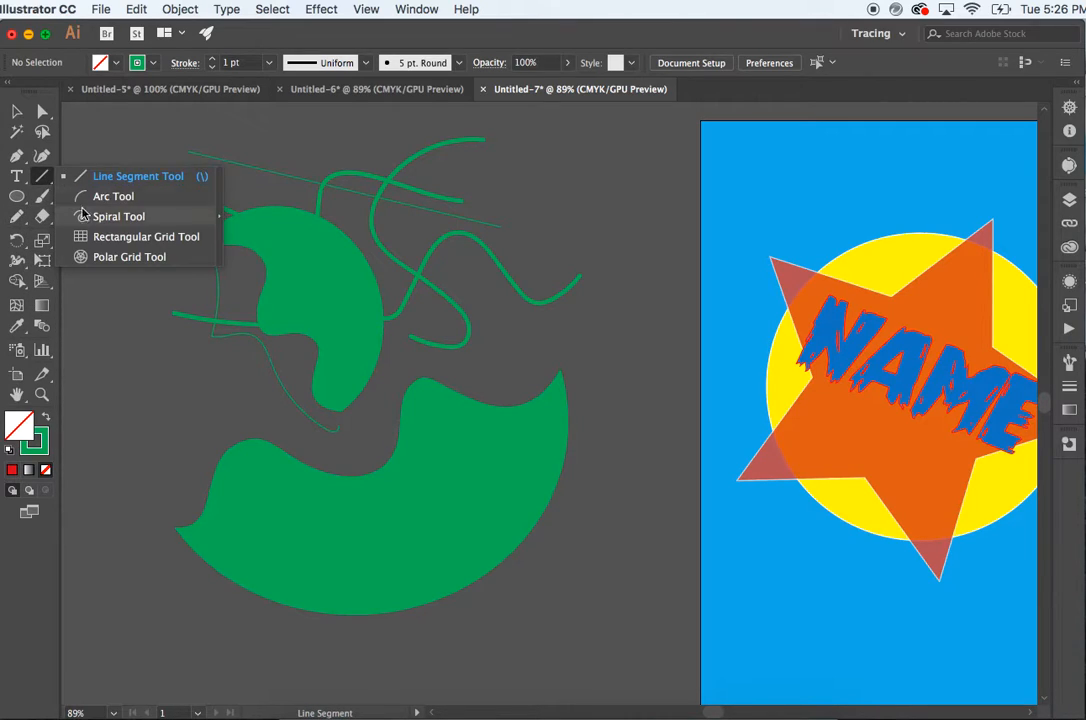
left_click(104, 209)
left_click_drag(115, 312, 217, 445)
key("v")
left_click_drag(146, 265, 574, 189)
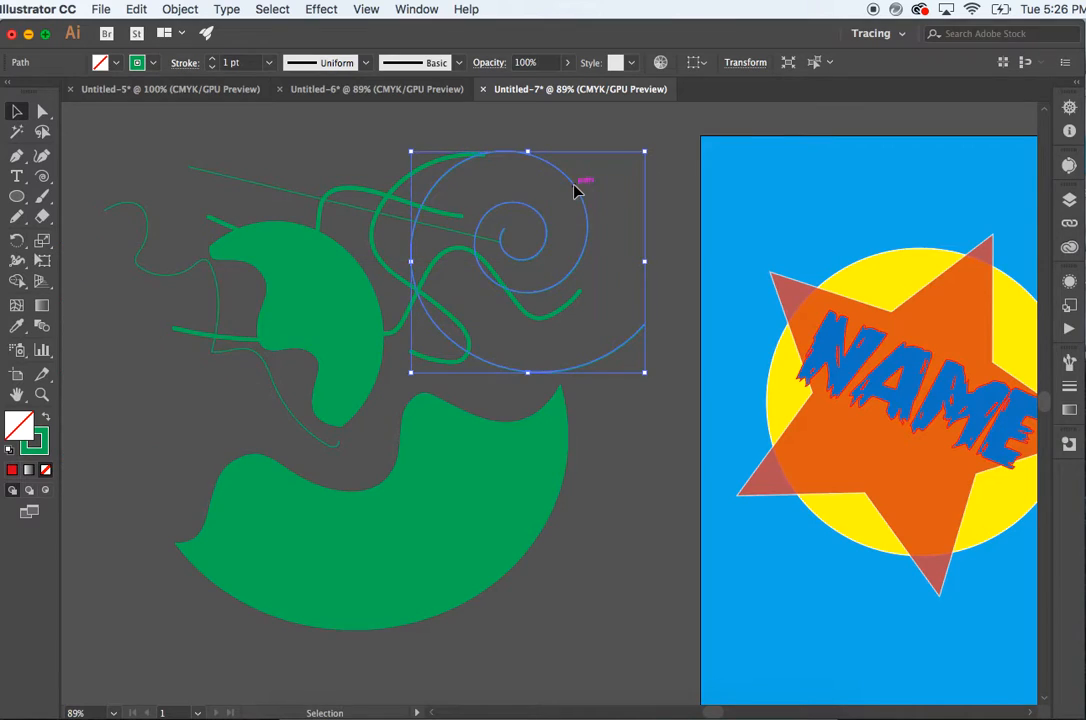
left_click(577, 487)
Review the finished NAME star artboard and switch to the Untitled-6 document
scroll(597, 499, "right", 10)
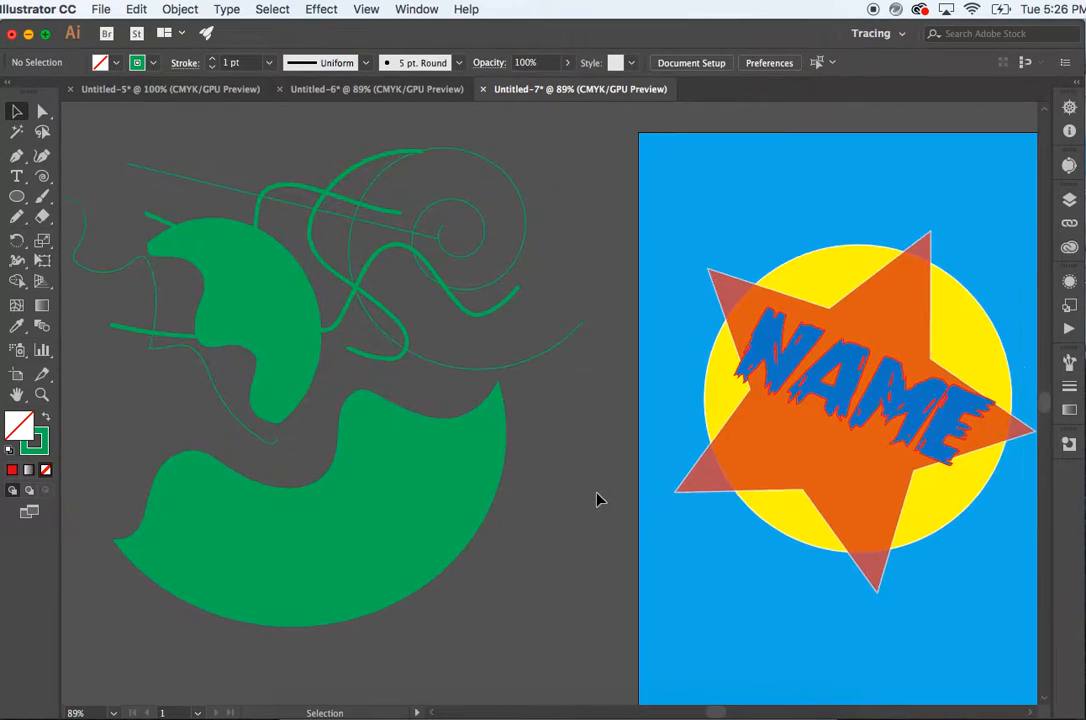
scroll(597, 493, "right", 1)
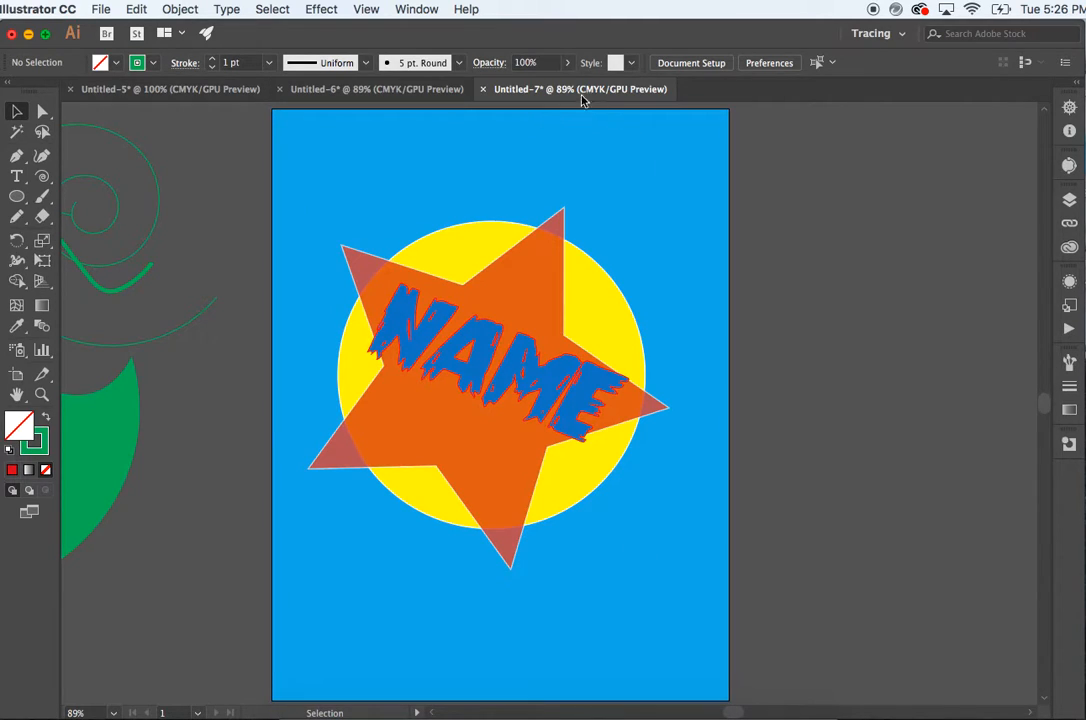
left_click(405, 90)
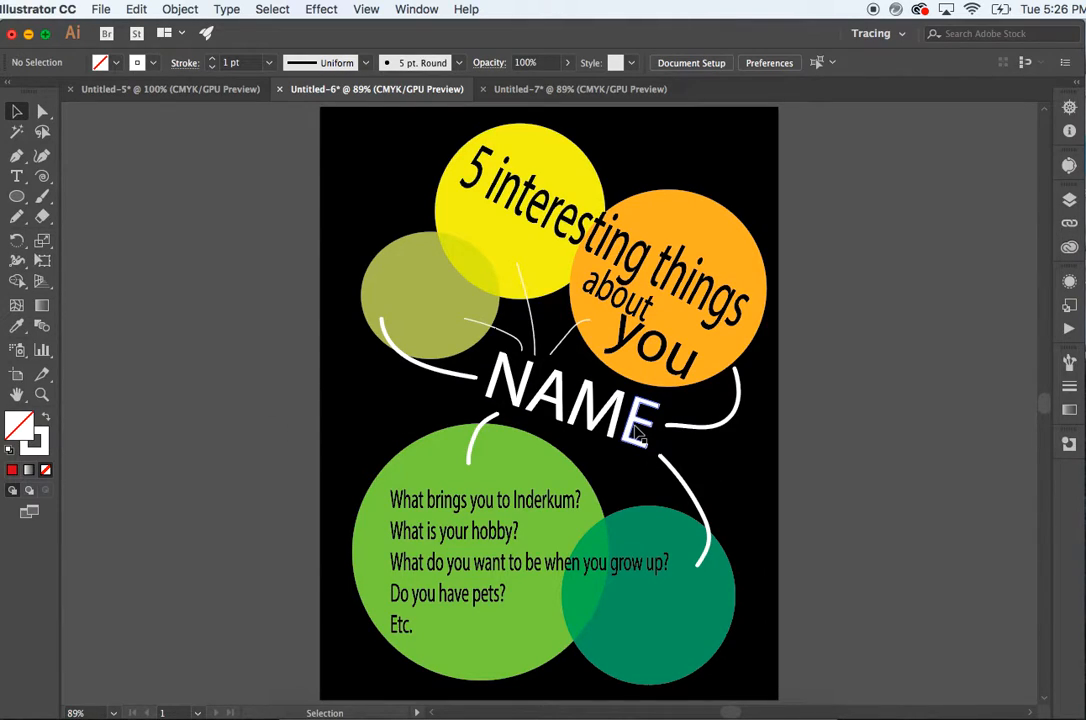